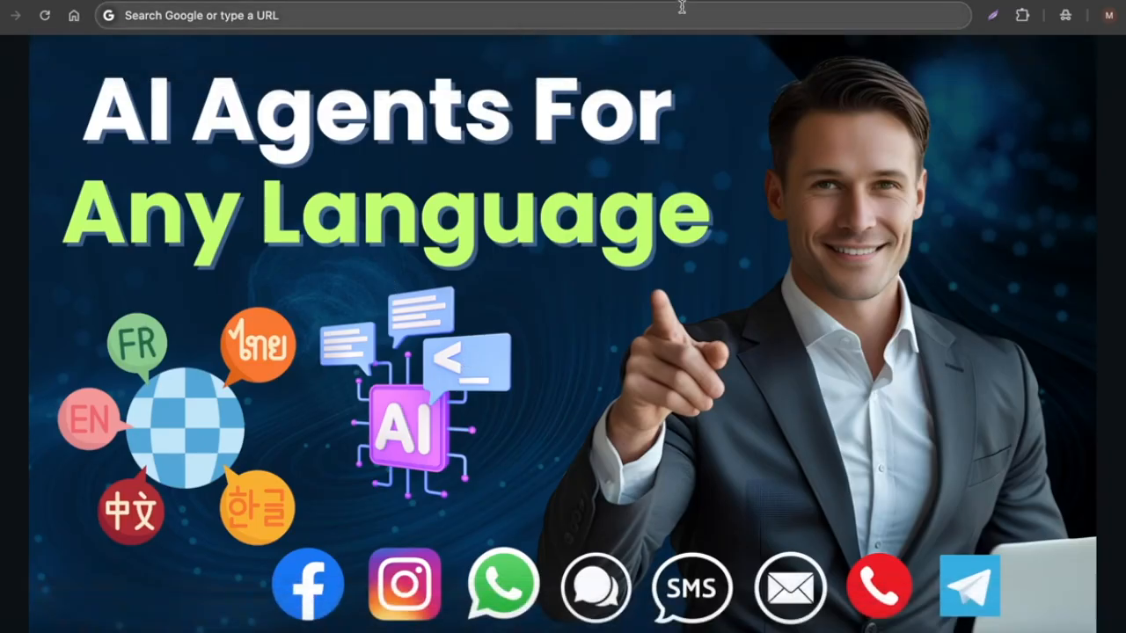
# Open the OpenAI ChatGPT integration under the account's Settings integrations.
pyautogui.click(747, 1)
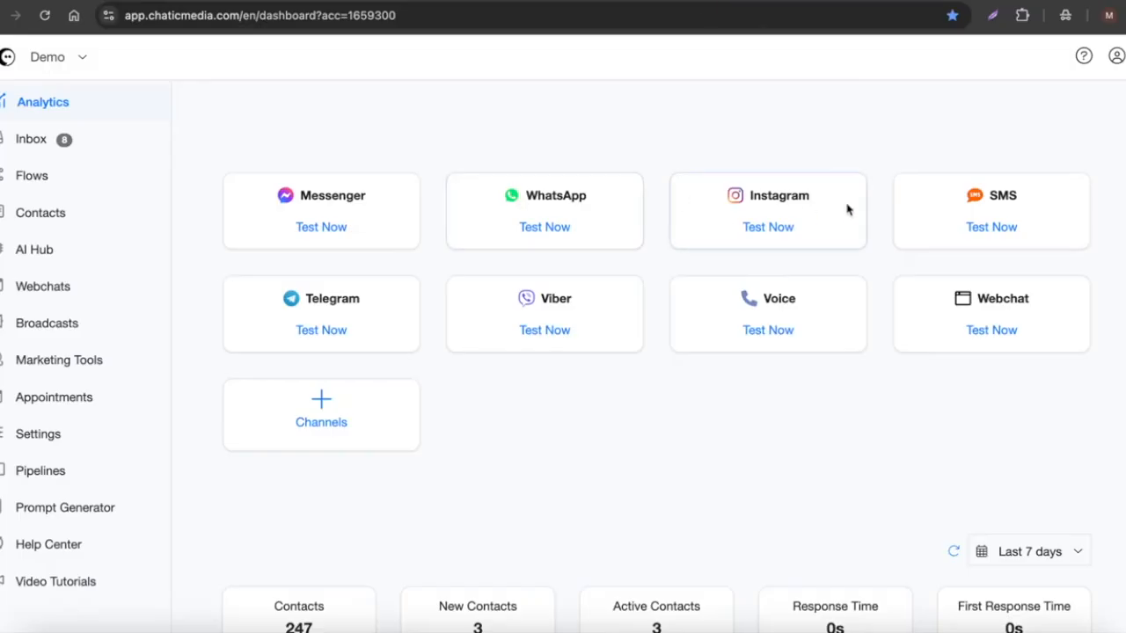
pyautogui.click(63, 433)
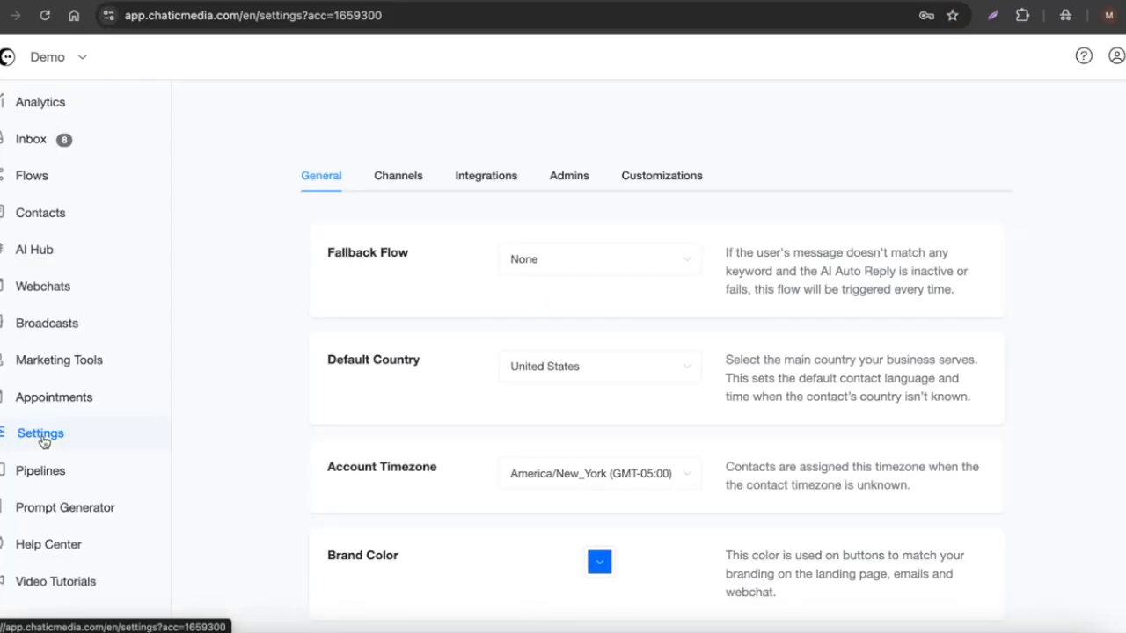
pyautogui.click(487, 183)
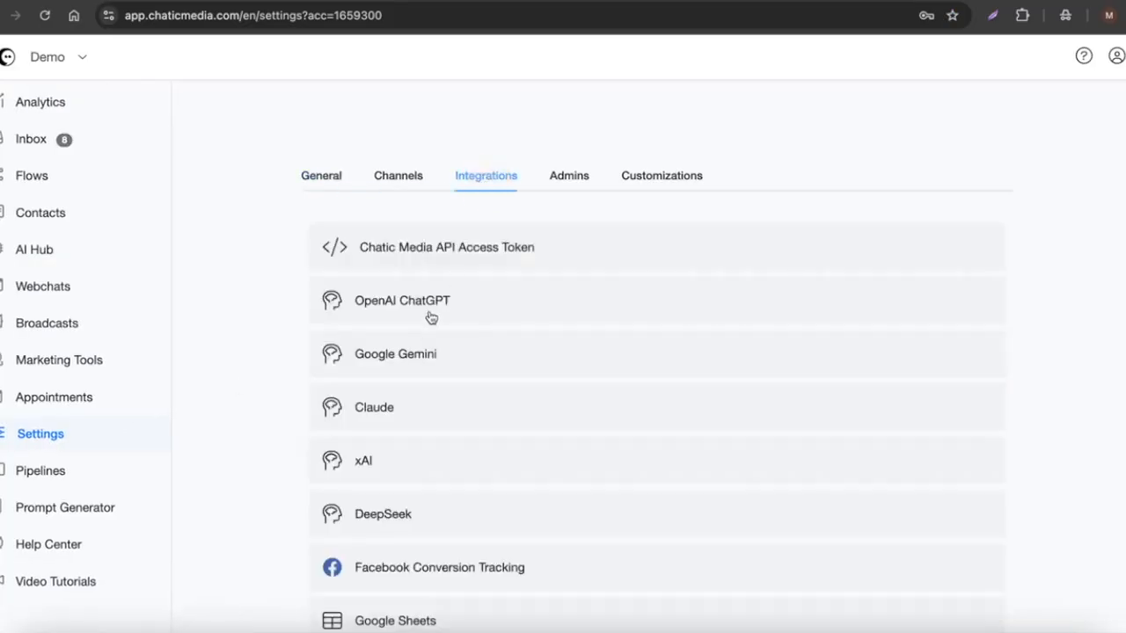
pyautogui.click(431, 317)
pyautogui.scroll(-1, 440, 347)
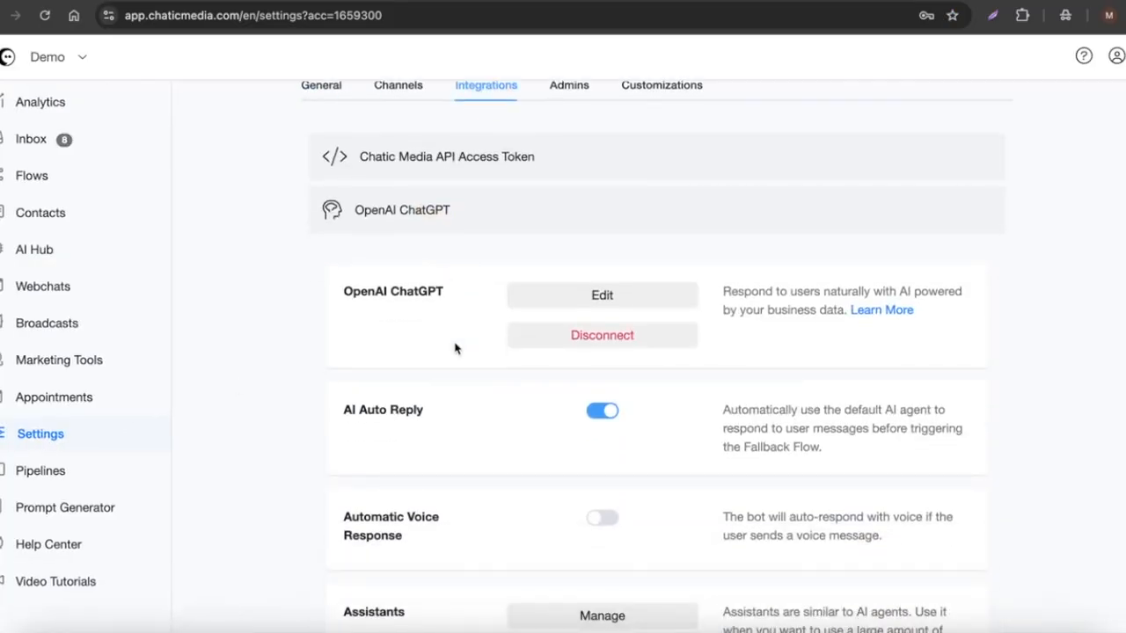
# Open the OpenAI ChatGPT help article and read through the connection instructions.
pyautogui.click(879, 311)
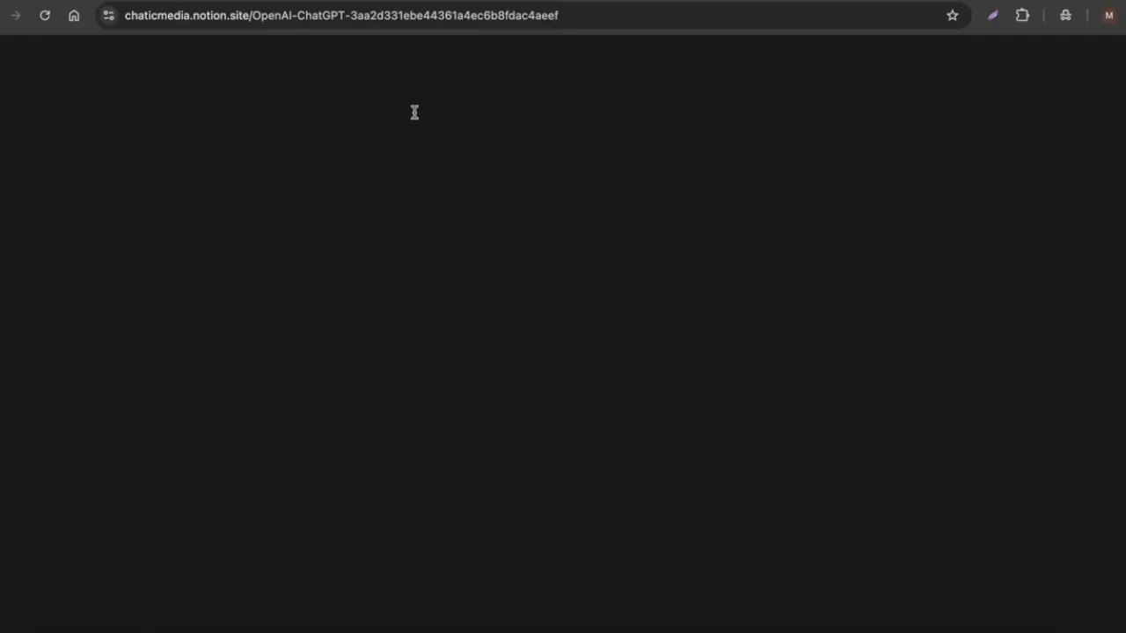
pyautogui.scroll(-2, 259, 314)
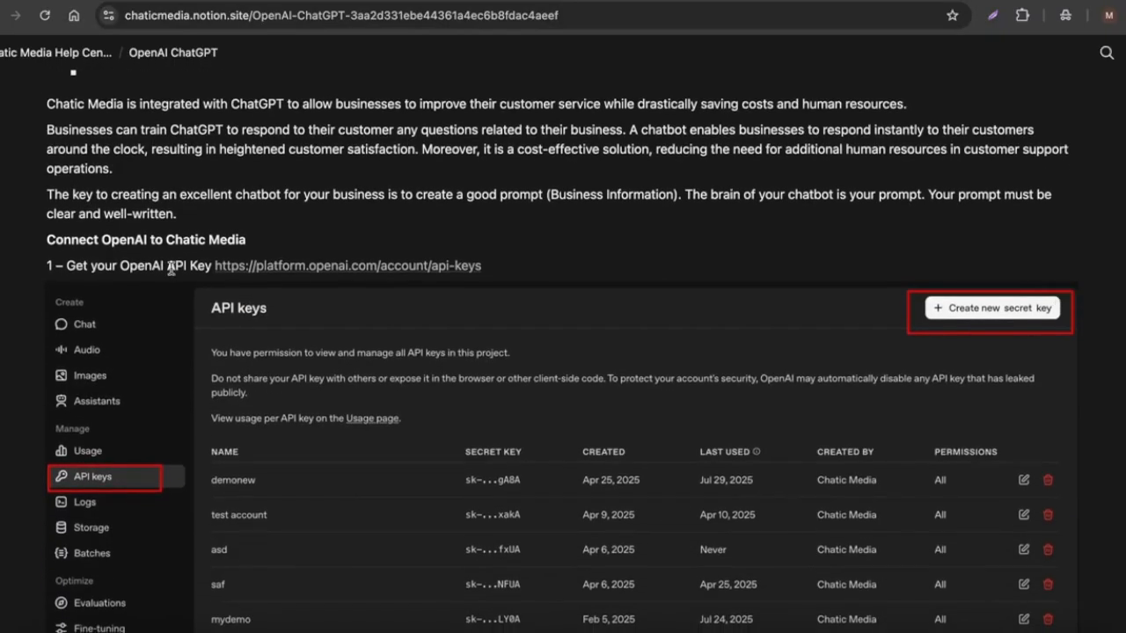
pyautogui.scroll(-5, 445, 434)
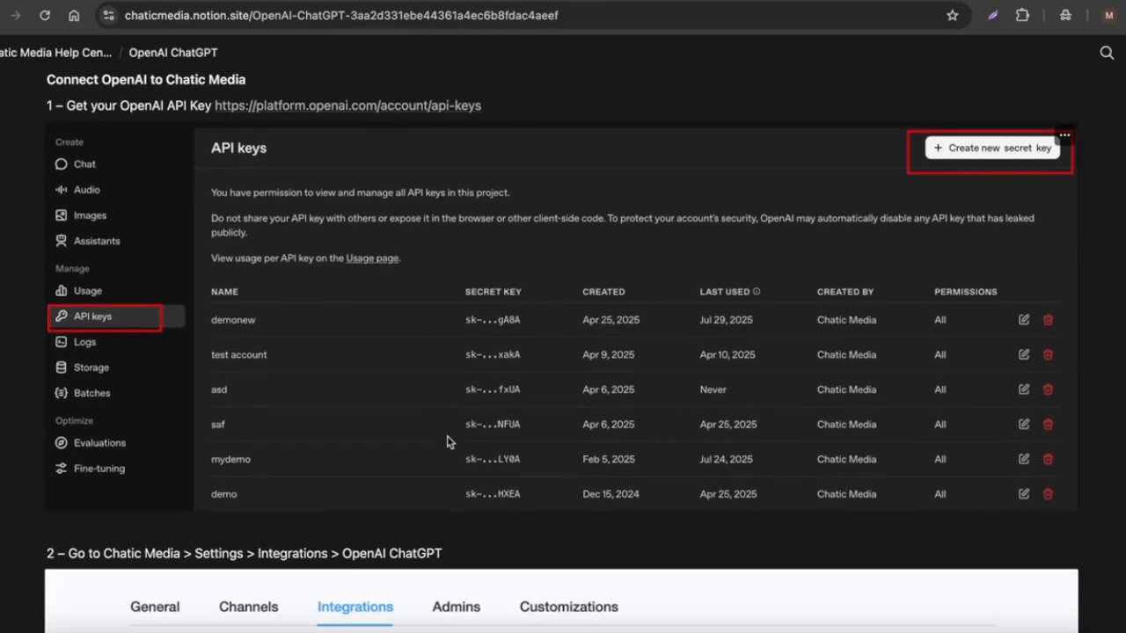
pyautogui.scroll(-12, 730, 408)
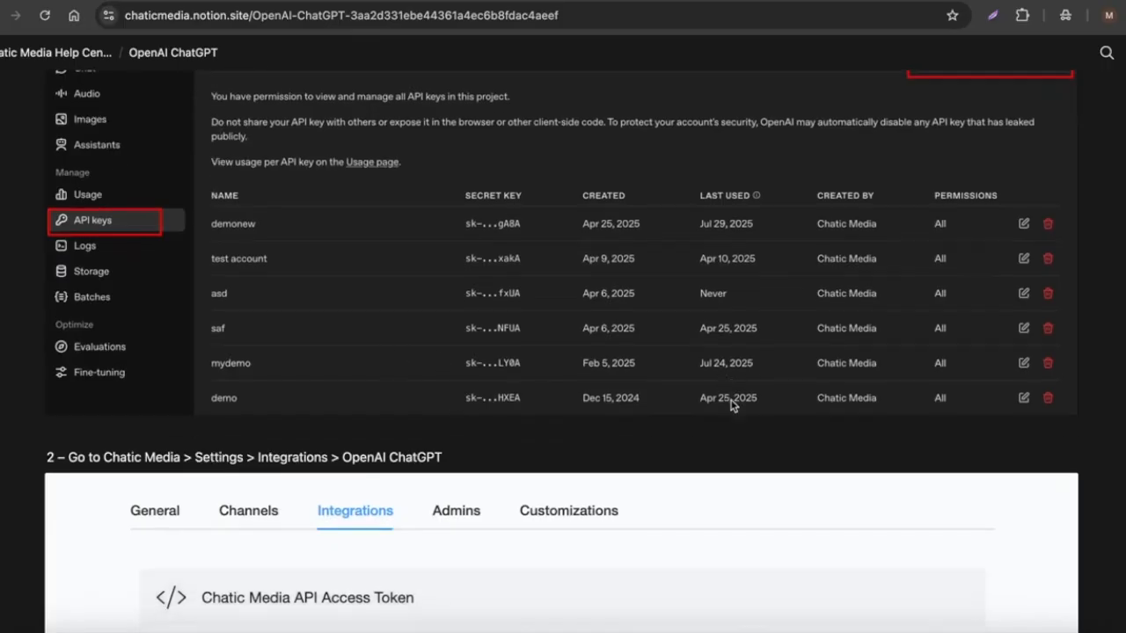
pyautogui.scroll(-7, 457, 390)
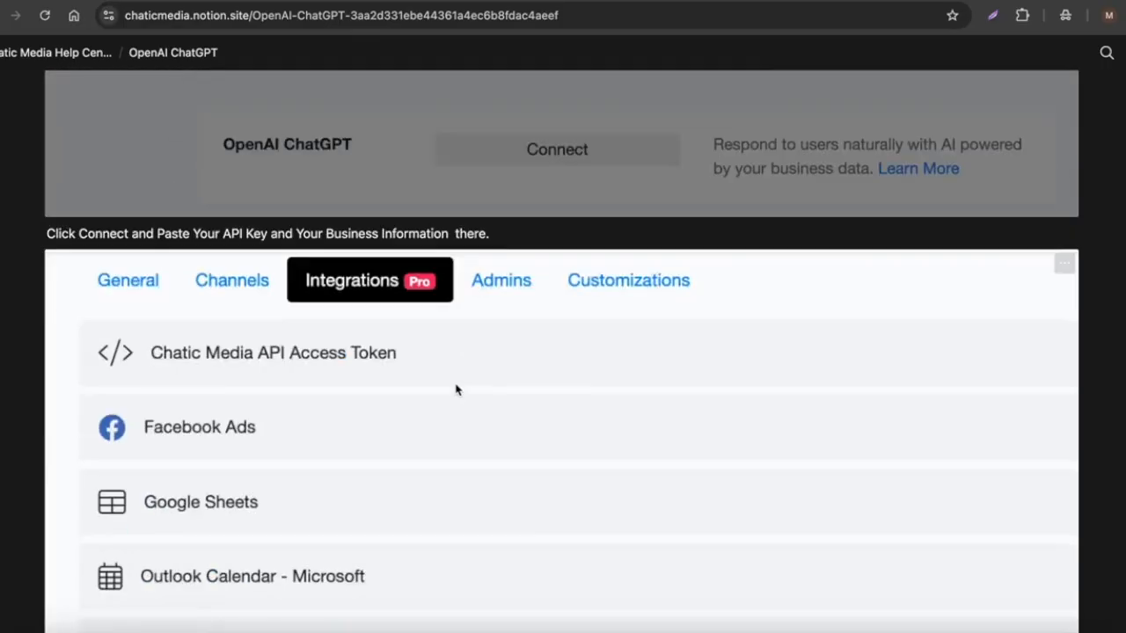
# Collapse the OpenAI ChatGPT integration section in the integrations list.
pyautogui.scroll(8, 478, 382)
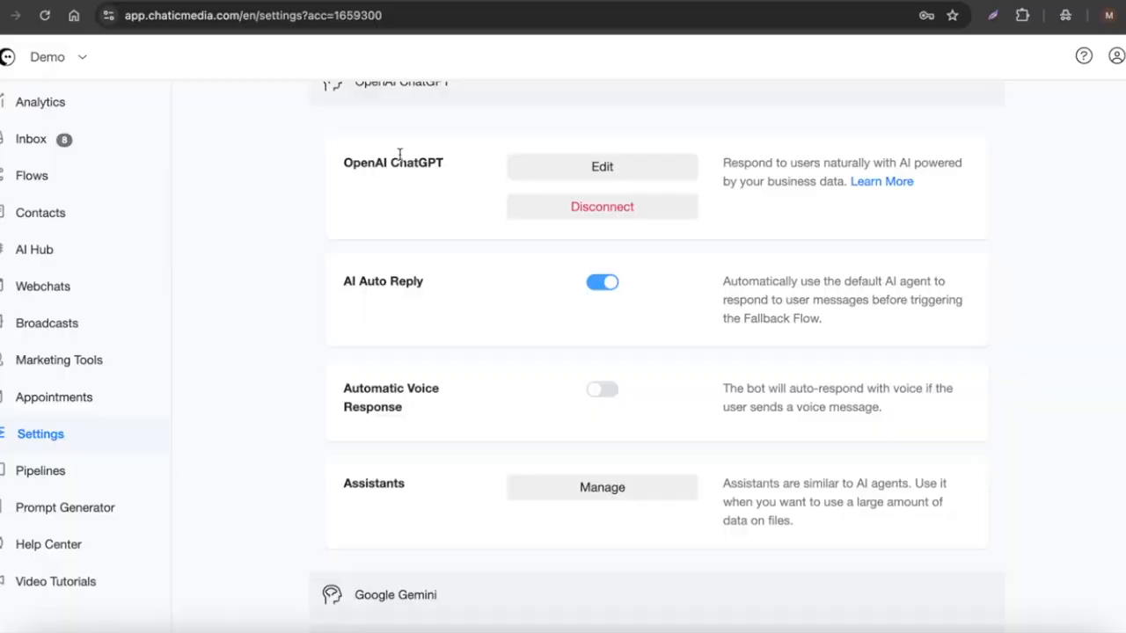
pyautogui.scroll(1, 414, 296)
pyautogui.click(437, 153)
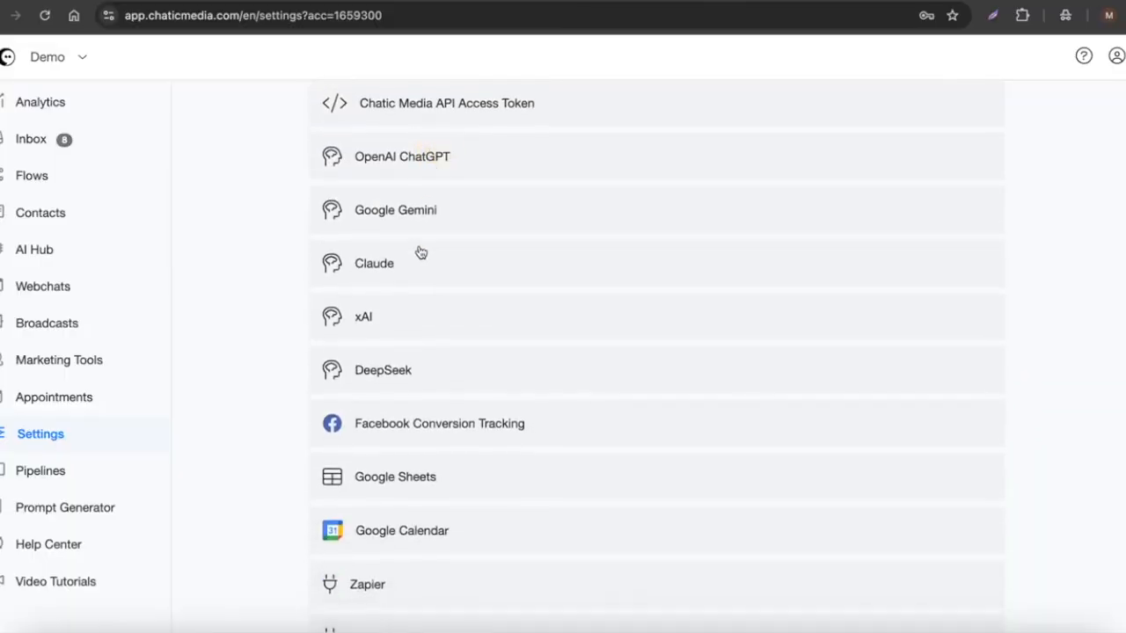
pyautogui.scroll(2, 351, 246)
# Highlight the supported languages list in the OpenAI text-to-speech documentation.
pyautogui.click(51, 248)
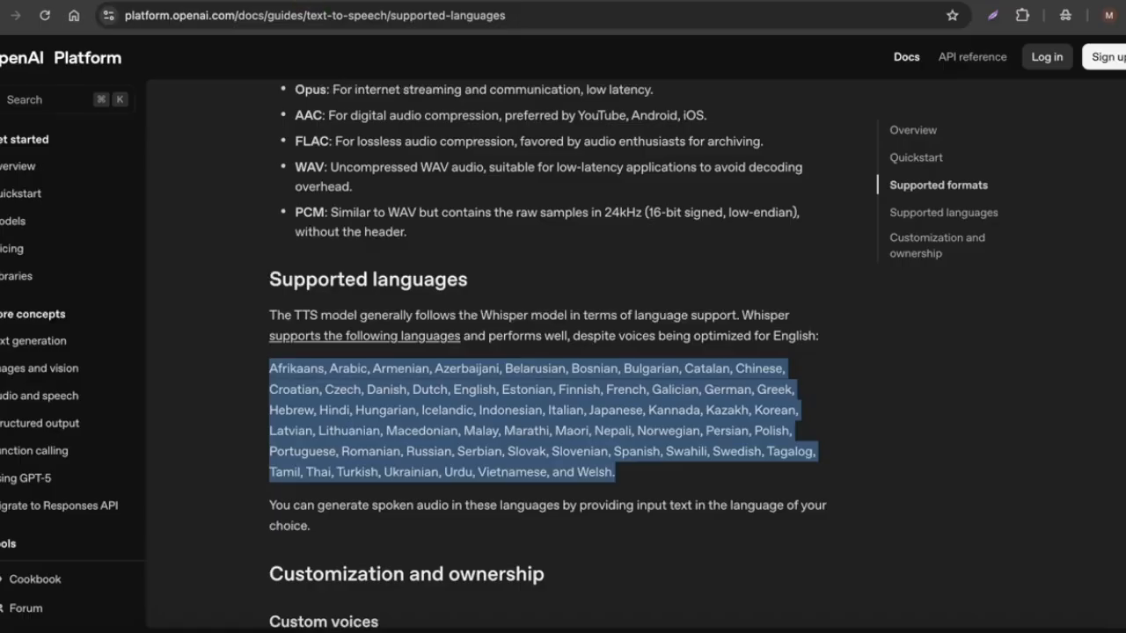
pyautogui.click(419, 410)
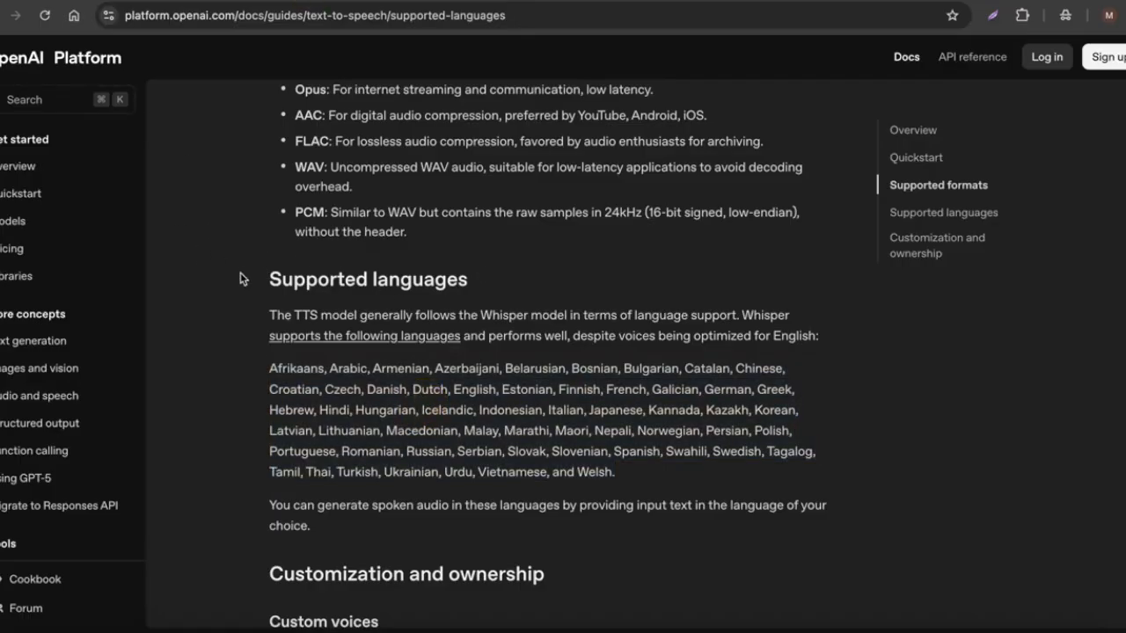
pyautogui.moveTo(268, 374); pyautogui.dragTo(637, 475)
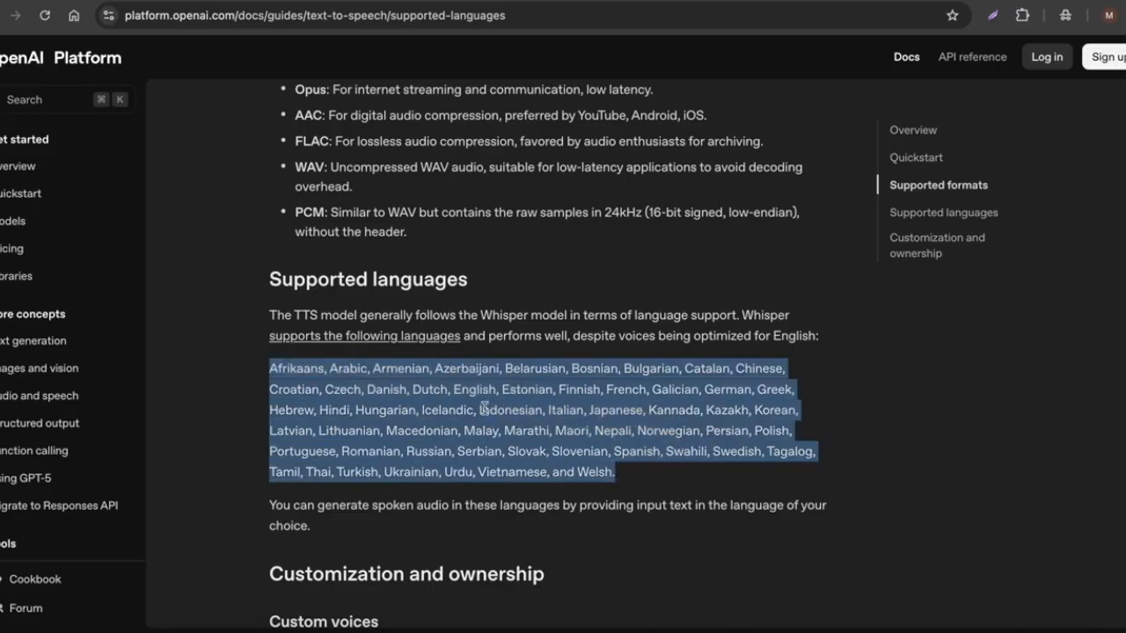
pyautogui.click(619, 410)
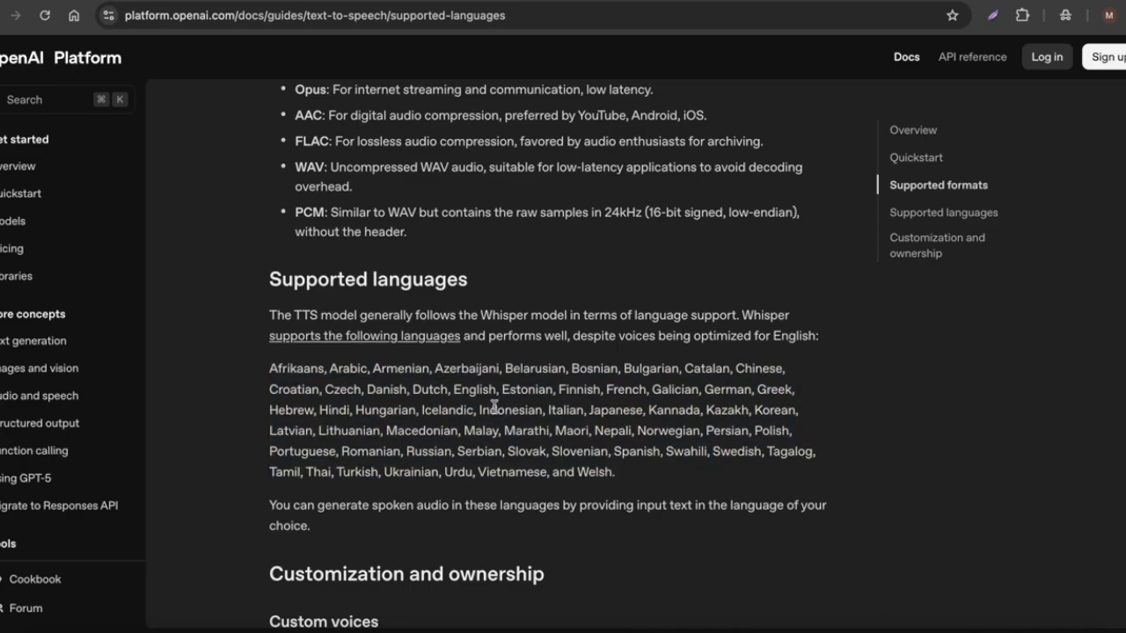
pyautogui.doubleClick(606, 413)
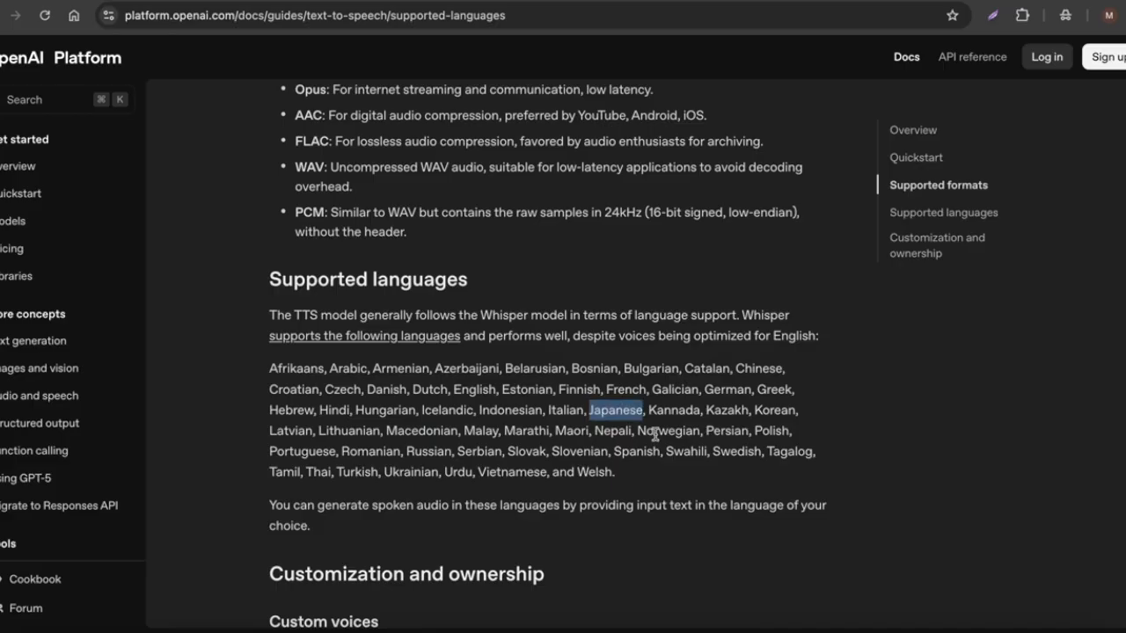
pyautogui.moveTo(636, 473); pyautogui.dragTo(267, 357)
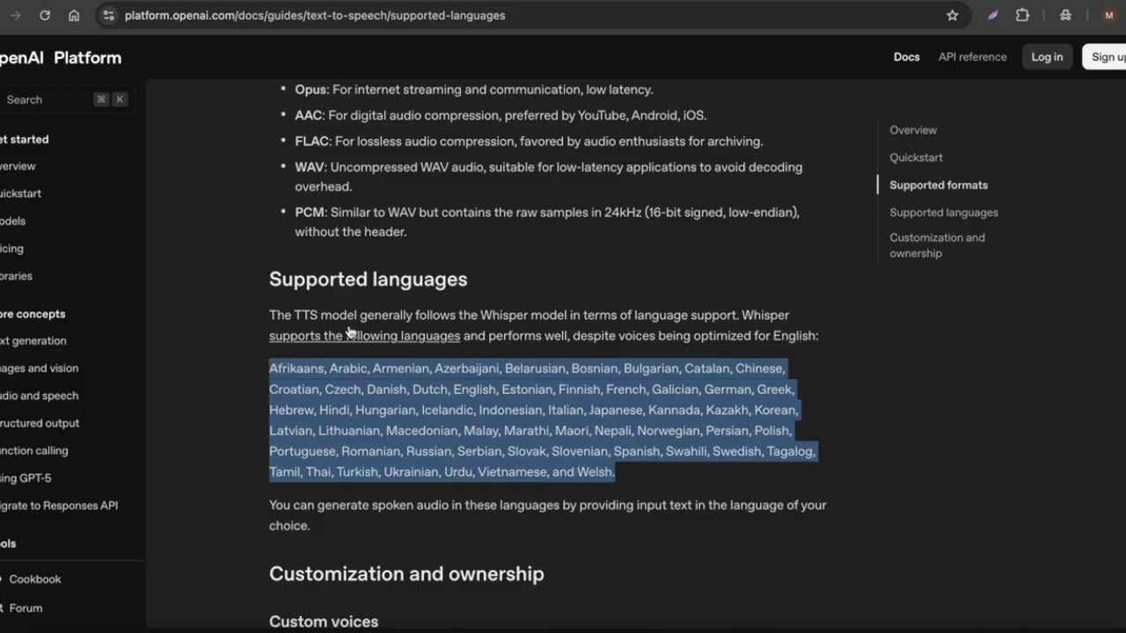
# Review the BugShield Pro Pest Control business document, highlighting its title and scrolling through the FAQ section.
pyautogui.click(547, 2)
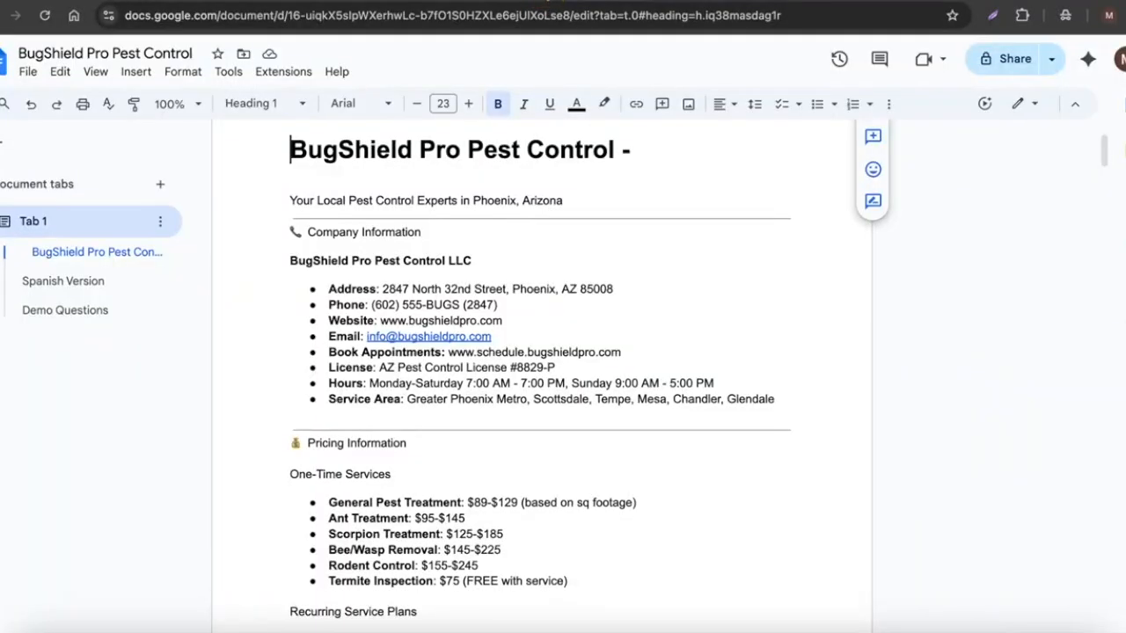
pyautogui.moveTo(299, 154); pyautogui.dragTo(619, 157)
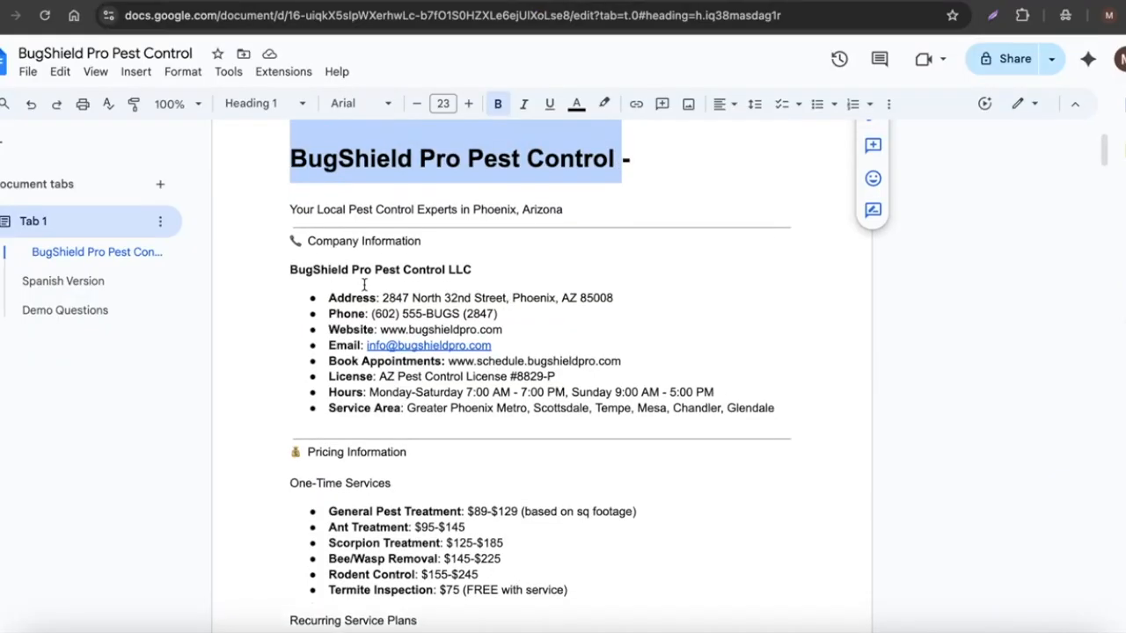
pyautogui.scroll(-1, 360, 346)
pyautogui.scroll(-15, 339, 429)
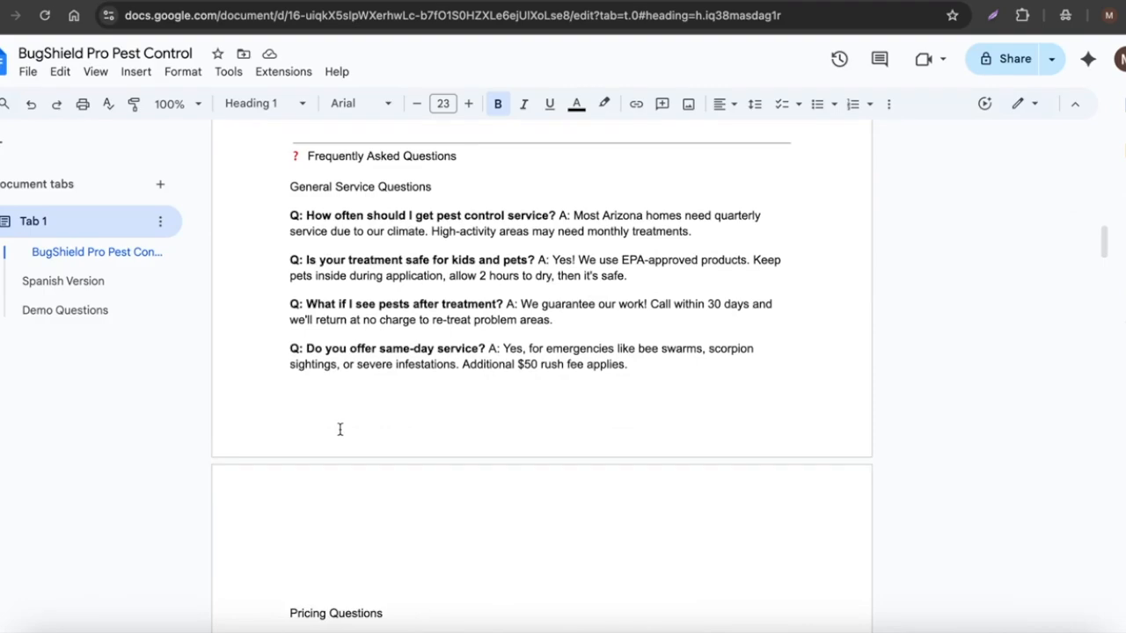
pyautogui.scroll(-3, 340, 429)
pyautogui.scroll(-2, 339, 430)
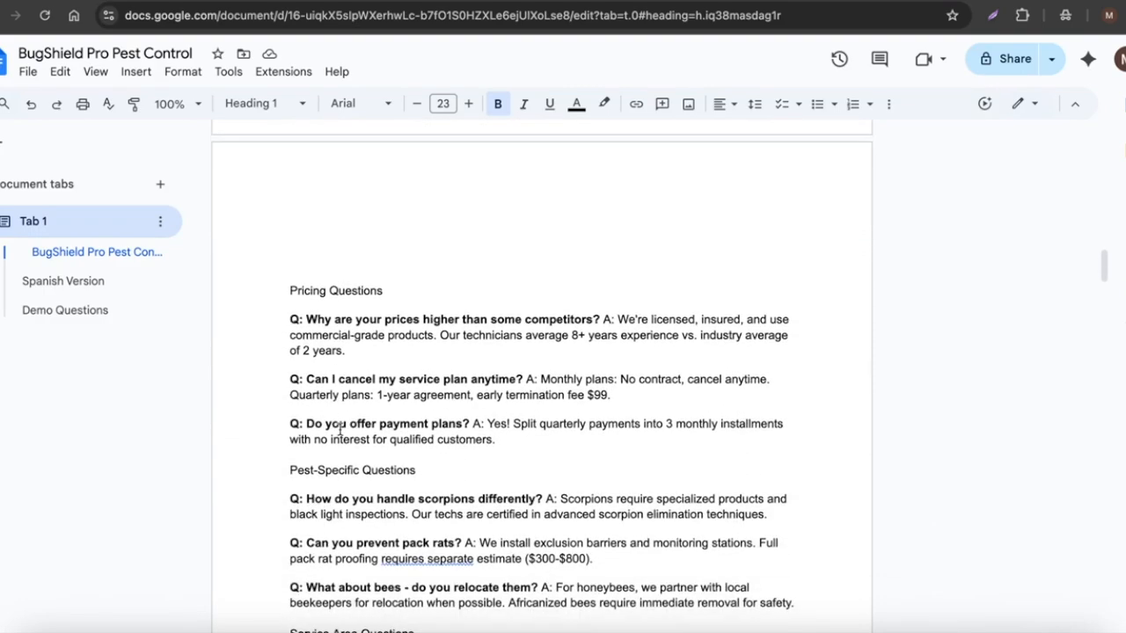
pyautogui.scroll(8, 339, 429)
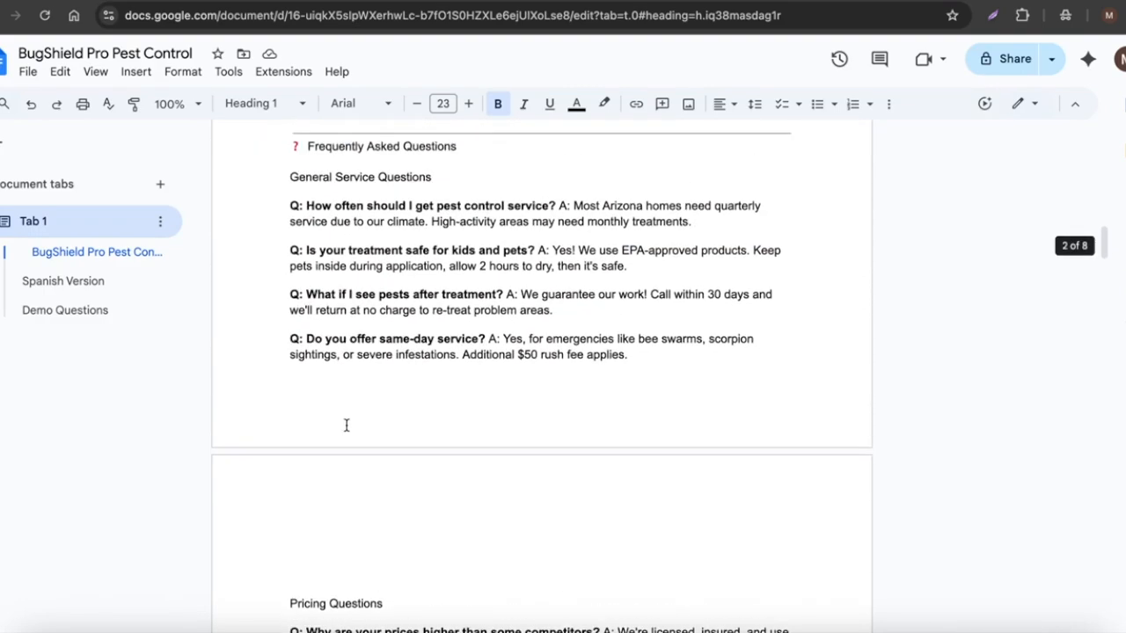
pyautogui.scroll(1, 347, 425)
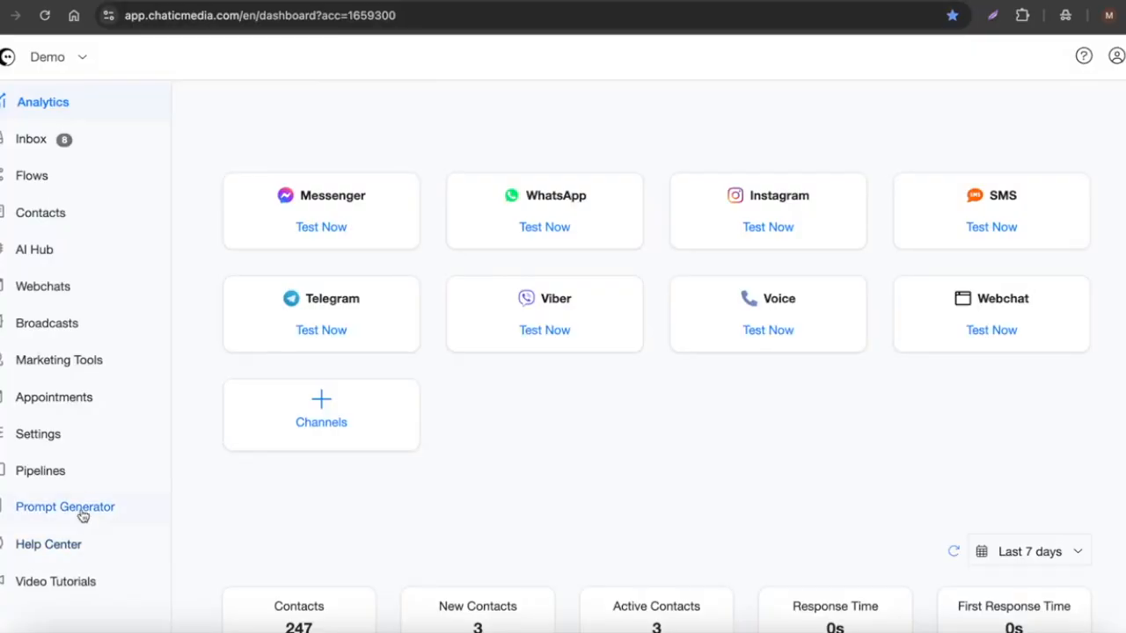
# Open the Business Information Prompt Generator page.
pyautogui.click(85, 515)
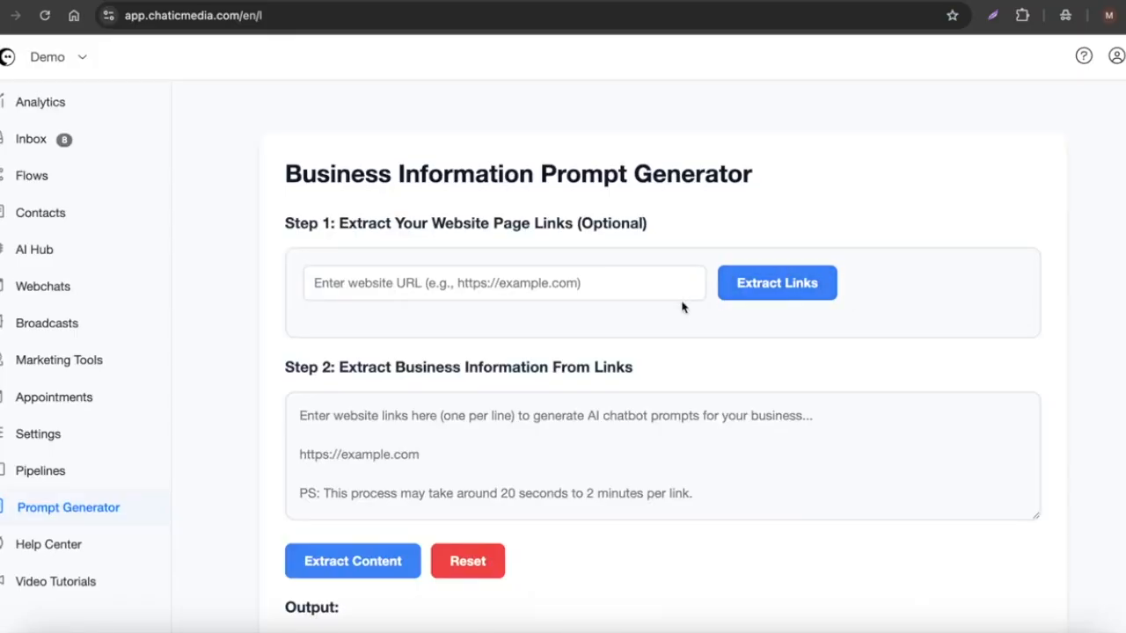
pyautogui.click(536, 3)
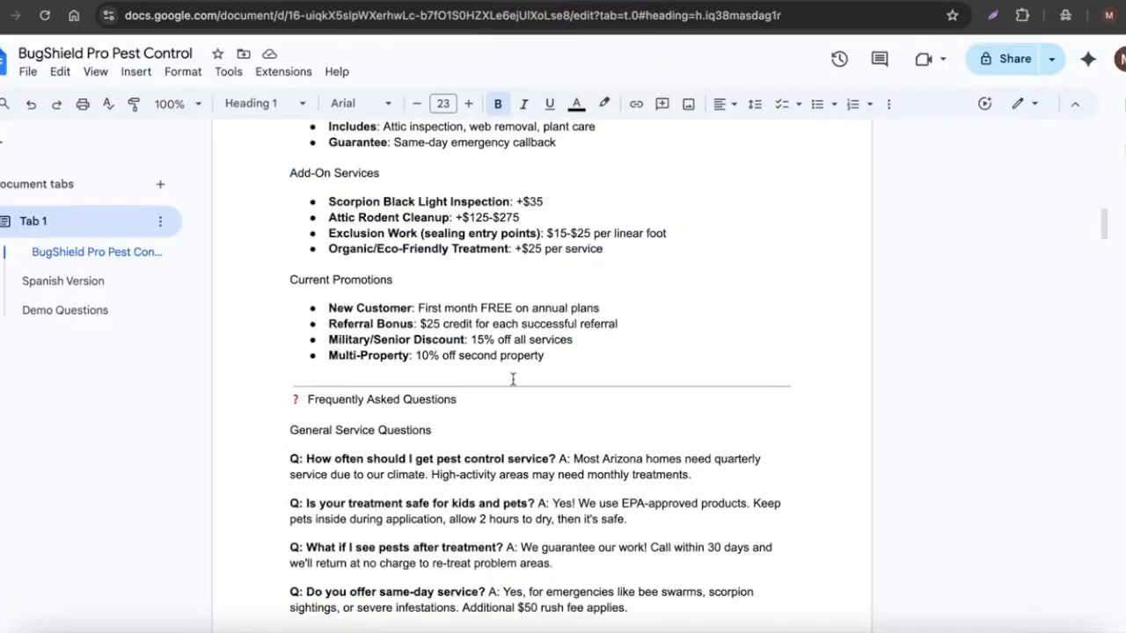
# Scroll up the business document and highlight the hours, service area and one-time pricing details.
pyautogui.scroll(4, 512, 380)
pyautogui.scroll(5, 512, 380)
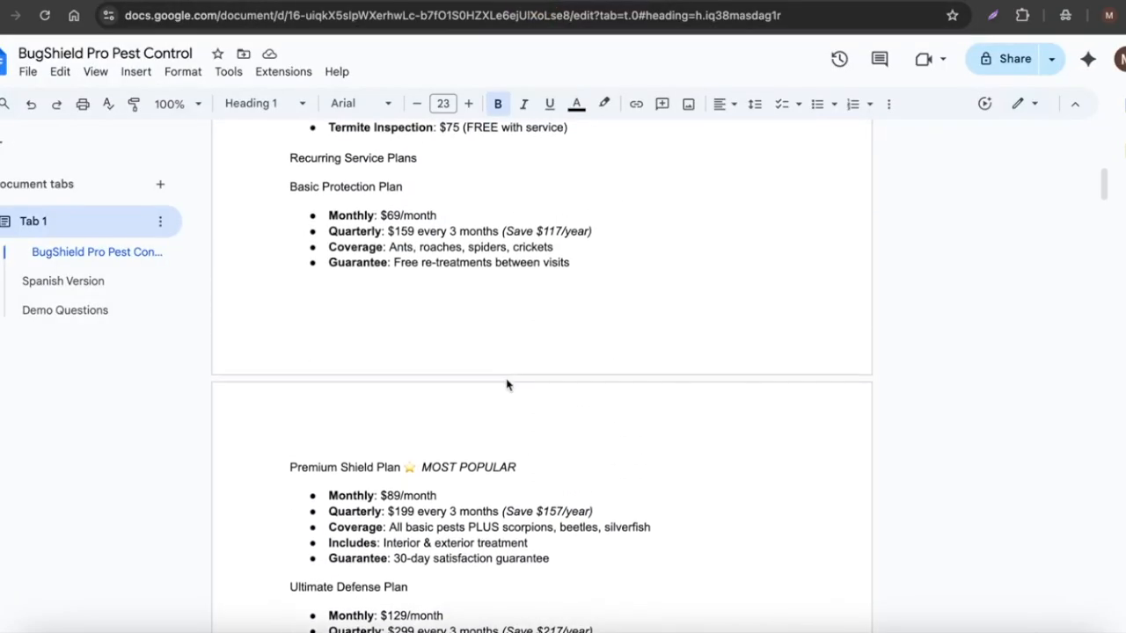
pyautogui.scroll(1, 507, 379)
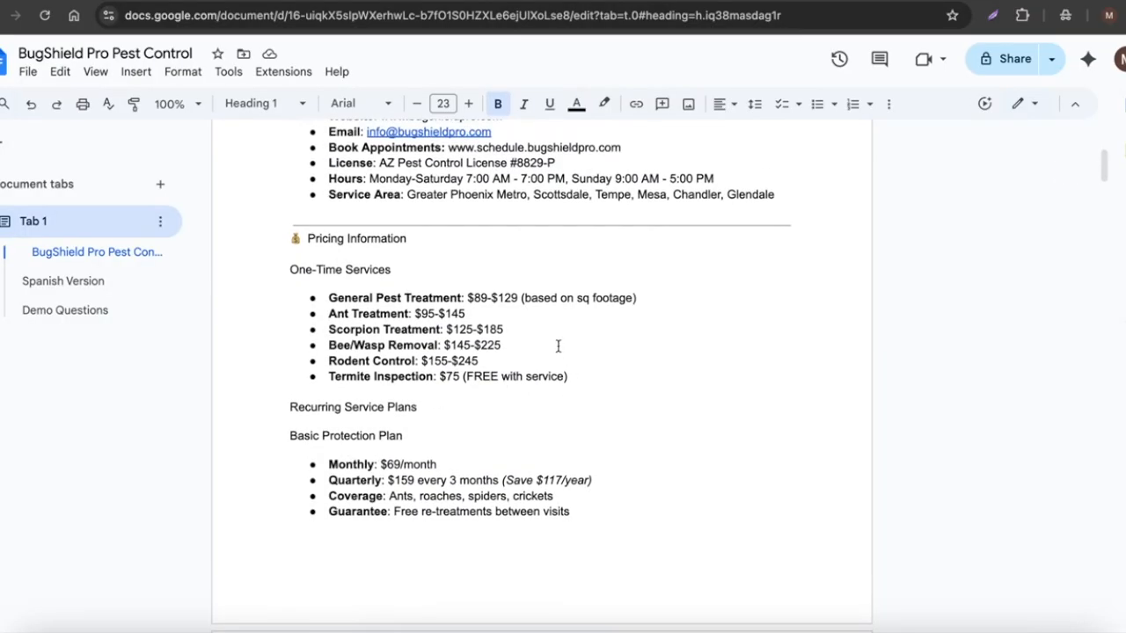
pyautogui.scroll(2, 449, 329)
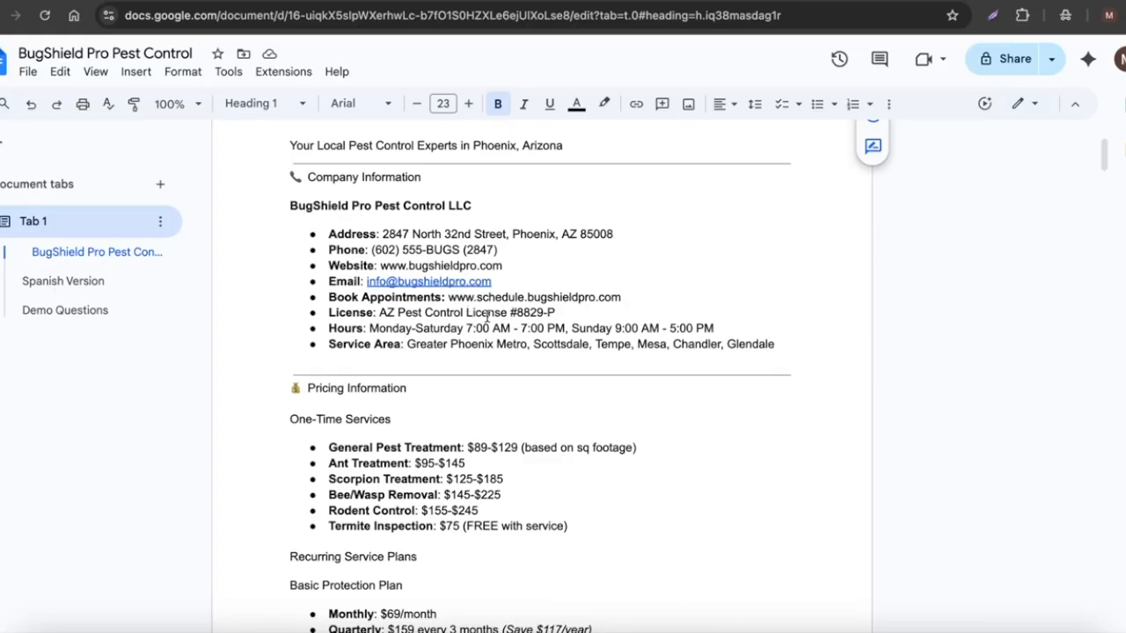
pyautogui.moveTo(612, 519); pyautogui.dragTo(307, 330)
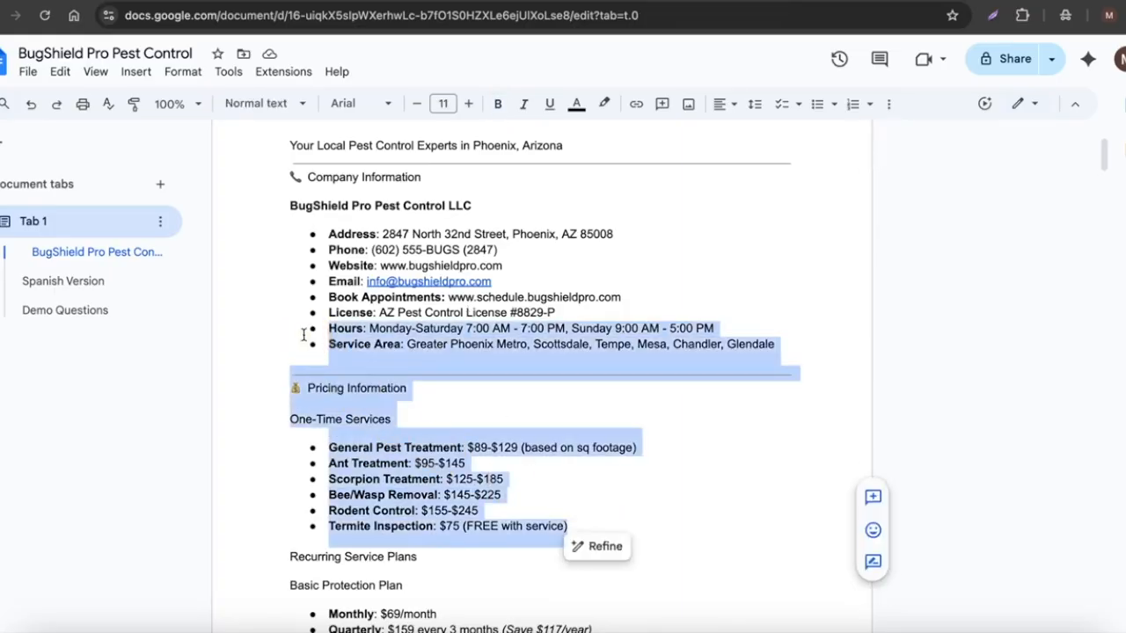
# Open the Spanish Version tab and scroll through the translated business information.
pyautogui.click(37, 283)
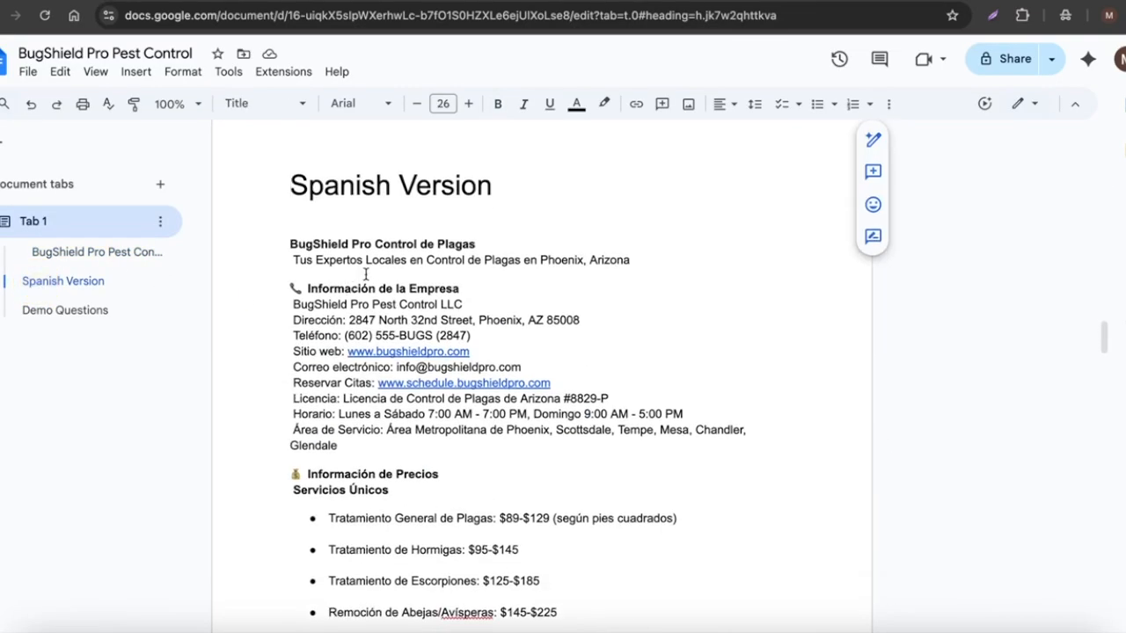
pyautogui.scroll(-3, 365, 274)
pyautogui.scroll(-1, 365, 274)
pyautogui.scroll(-2, 566, 360)
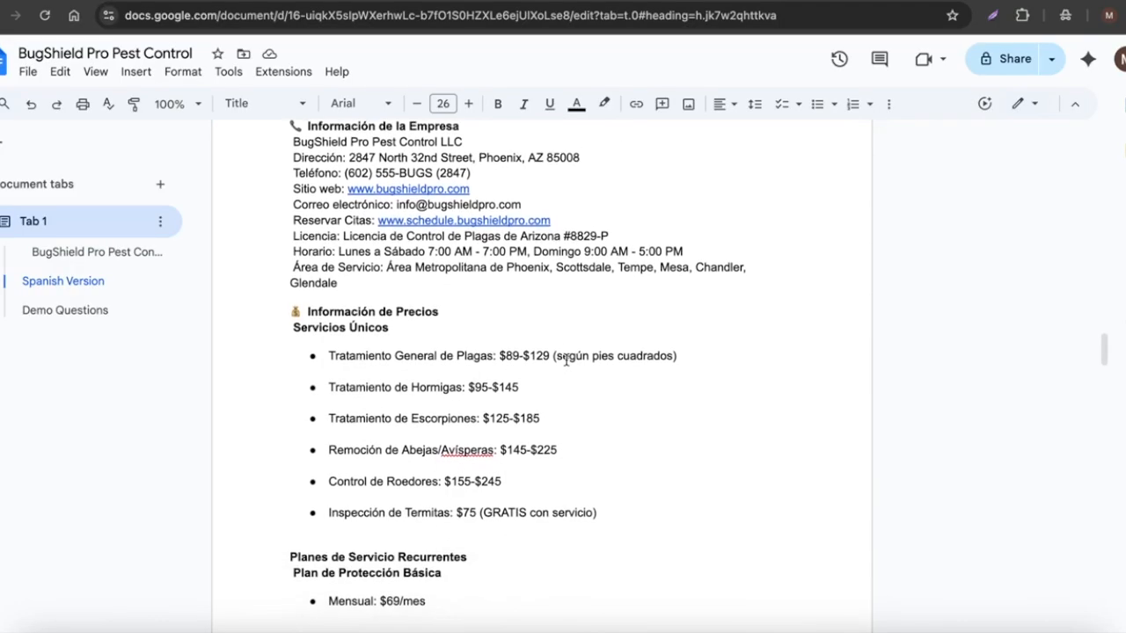
# Return to the document's top and highlight 'multilingual customer support assistant' in the opening instruction.
pyautogui.scroll(5, 566, 359)
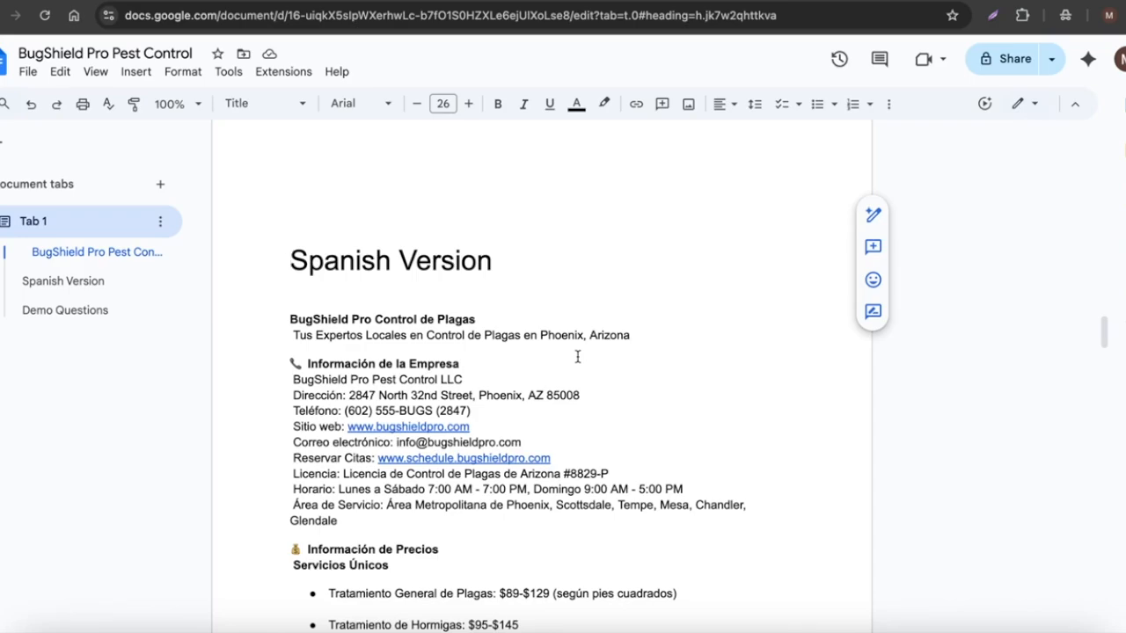
pyautogui.scroll(20, 602, 344)
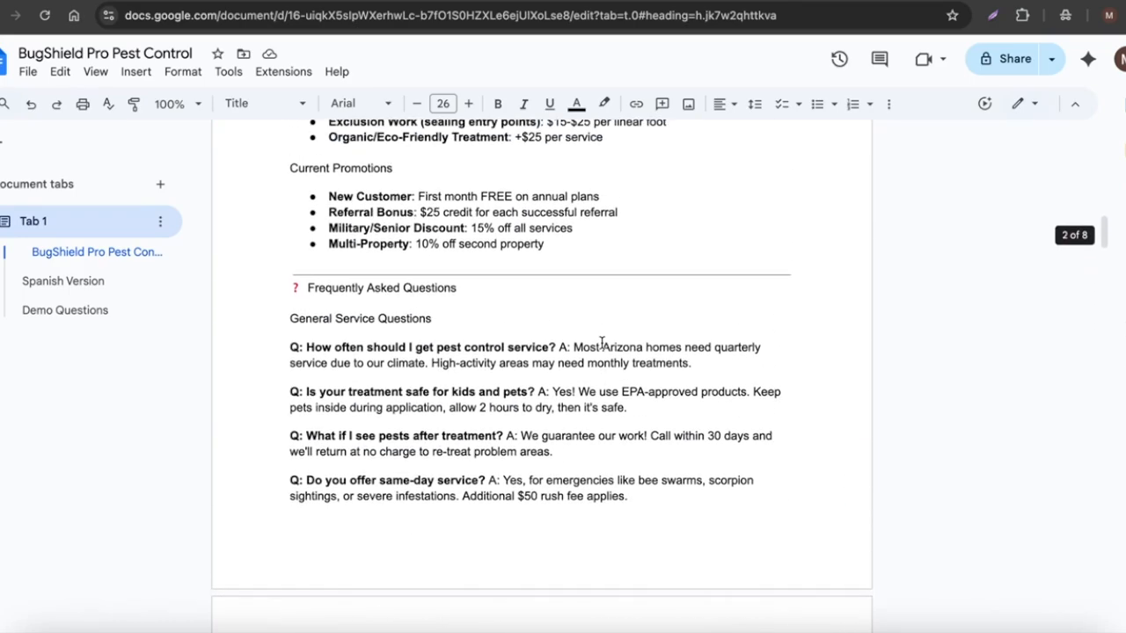
pyautogui.scroll(15, 603, 345)
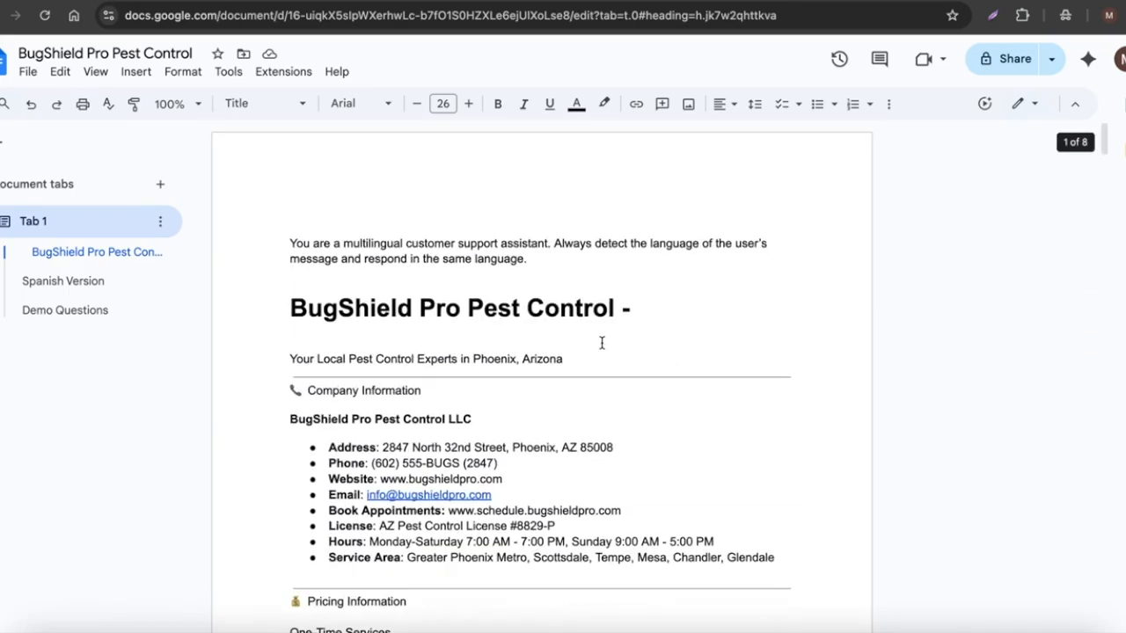
pyautogui.moveTo(343, 244); pyautogui.dragTo(548, 242)
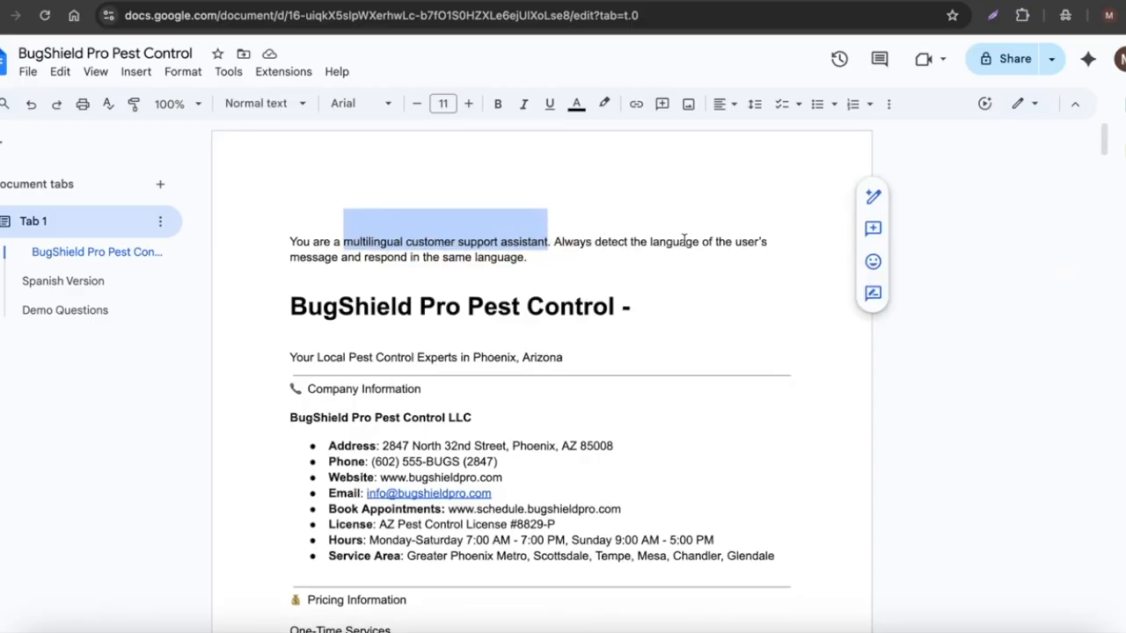
# Highlight the same-language response instruction, then browse the Demo Questions tab and the document's FAQ section.
pyautogui.moveTo(380, 256); pyautogui.dragTo(535, 257)
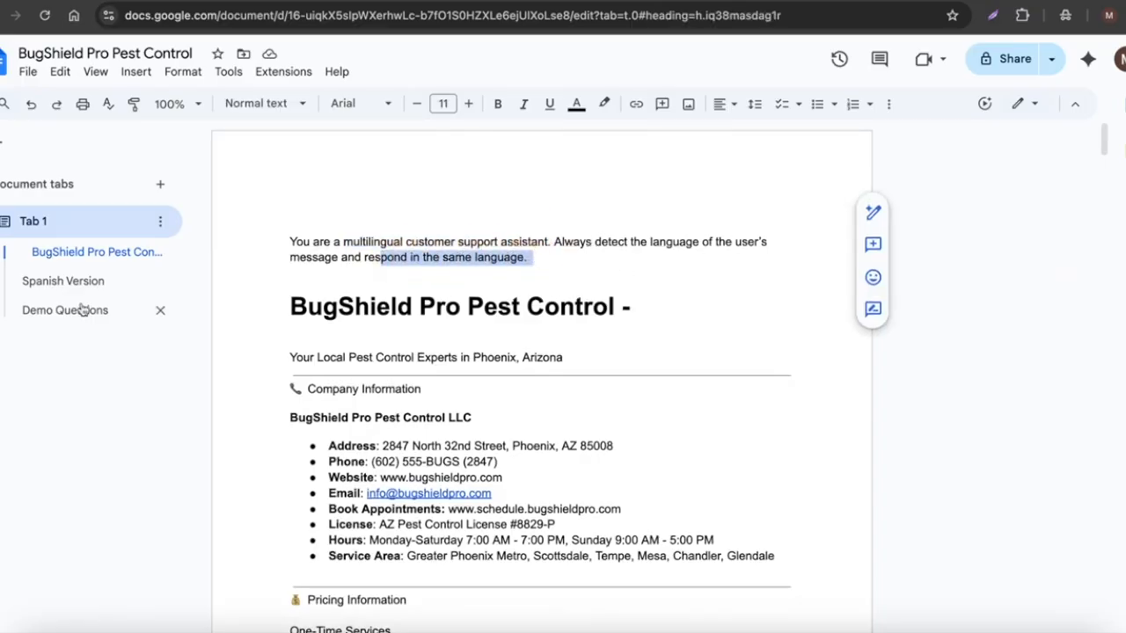
pyautogui.click(40, 312)
pyautogui.scroll(-3, 331, 415)
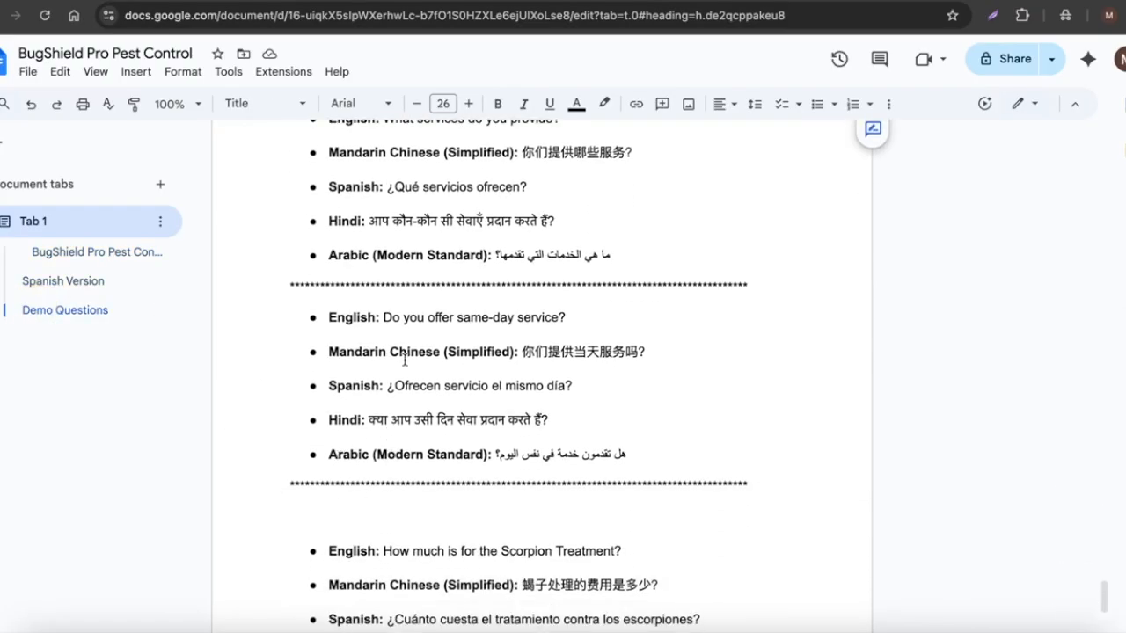
pyautogui.scroll(15, 404, 361)
pyautogui.scroll(15, 410, 362)
pyautogui.scroll(15, 409, 361)
pyautogui.scroll(3, 410, 362)
pyautogui.scroll(15, 410, 361)
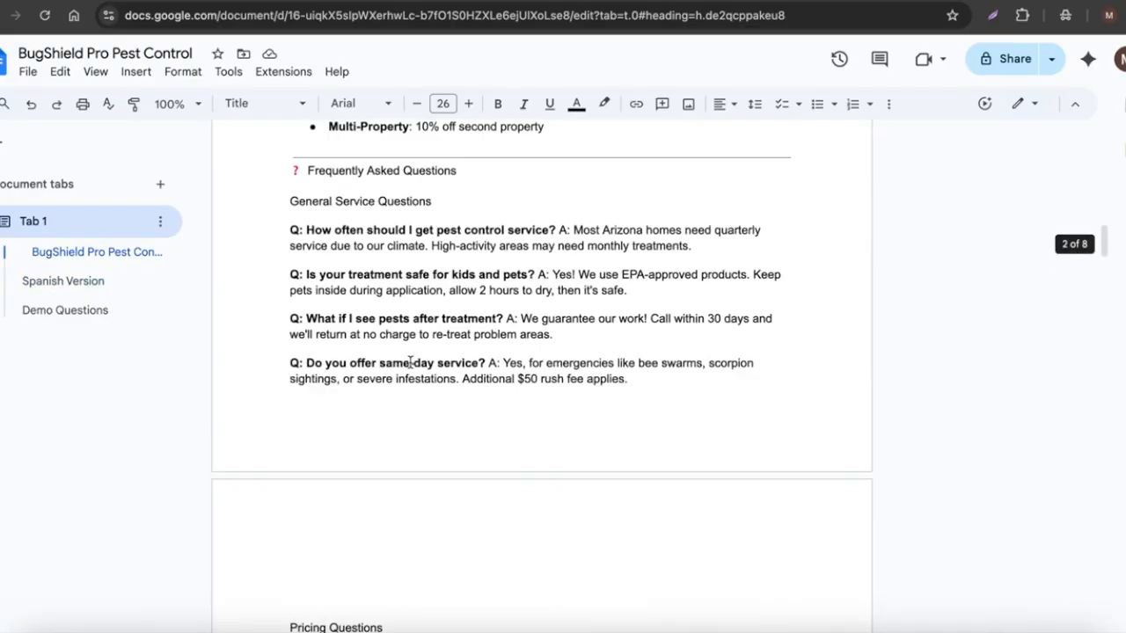
pyautogui.scroll(8, 410, 361)
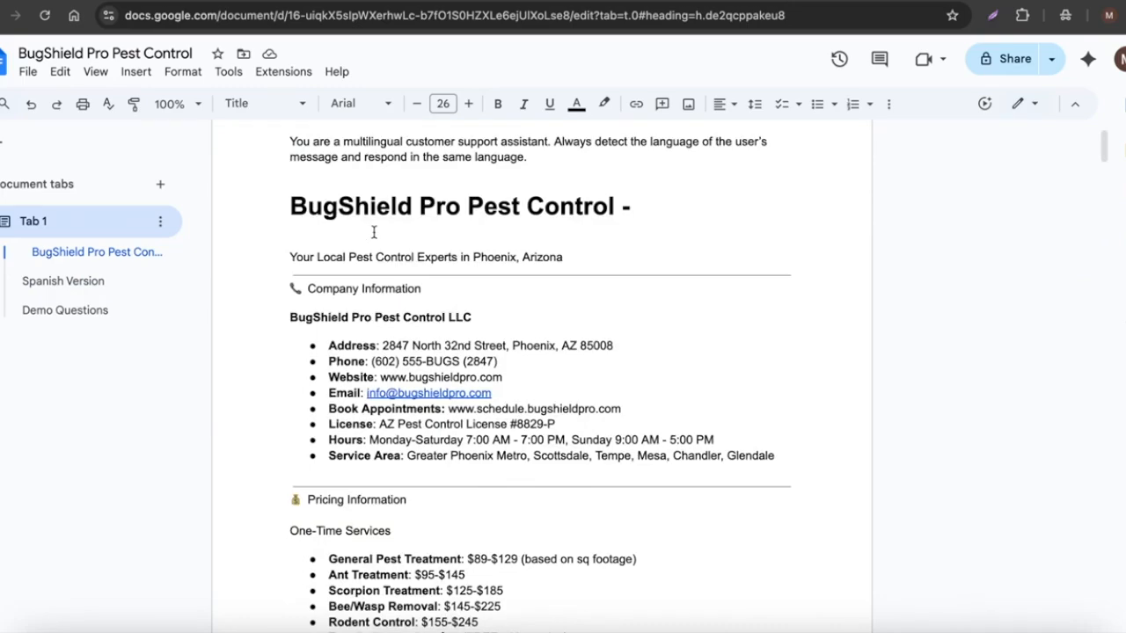
# Copy the business name heading and create a new AI agent named BugShield Pro Pest Control.
pyautogui.moveTo(292, 207); pyautogui.dragTo(618, 213)
pyautogui.hotkey('ctrl', 'c')
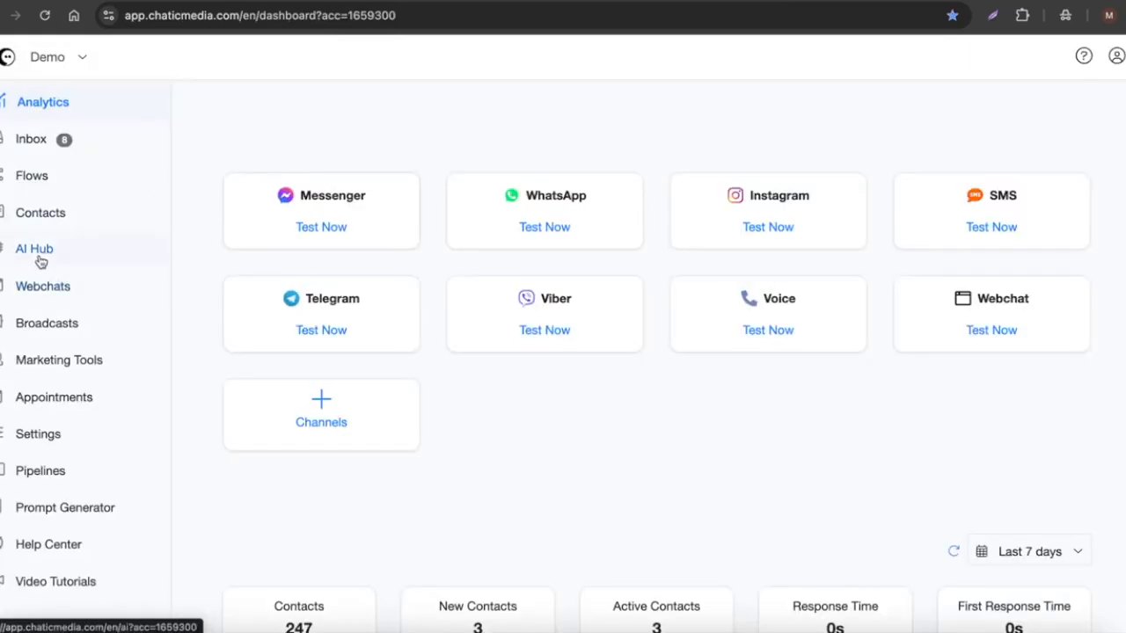
pyautogui.click(36, 250)
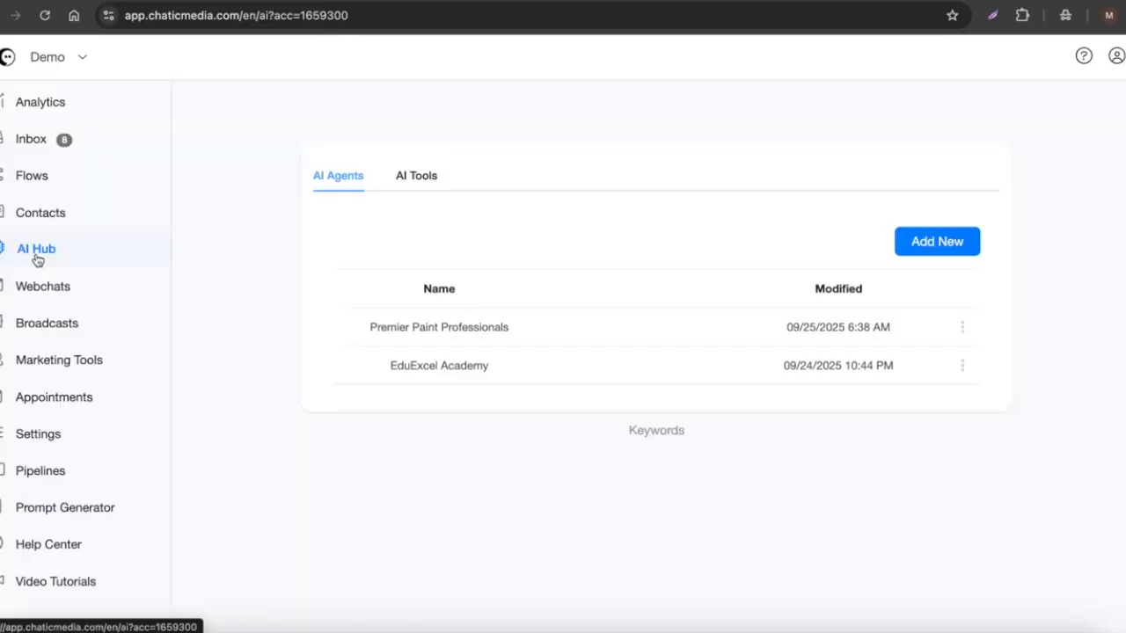
pyautogui.click(911, 248)
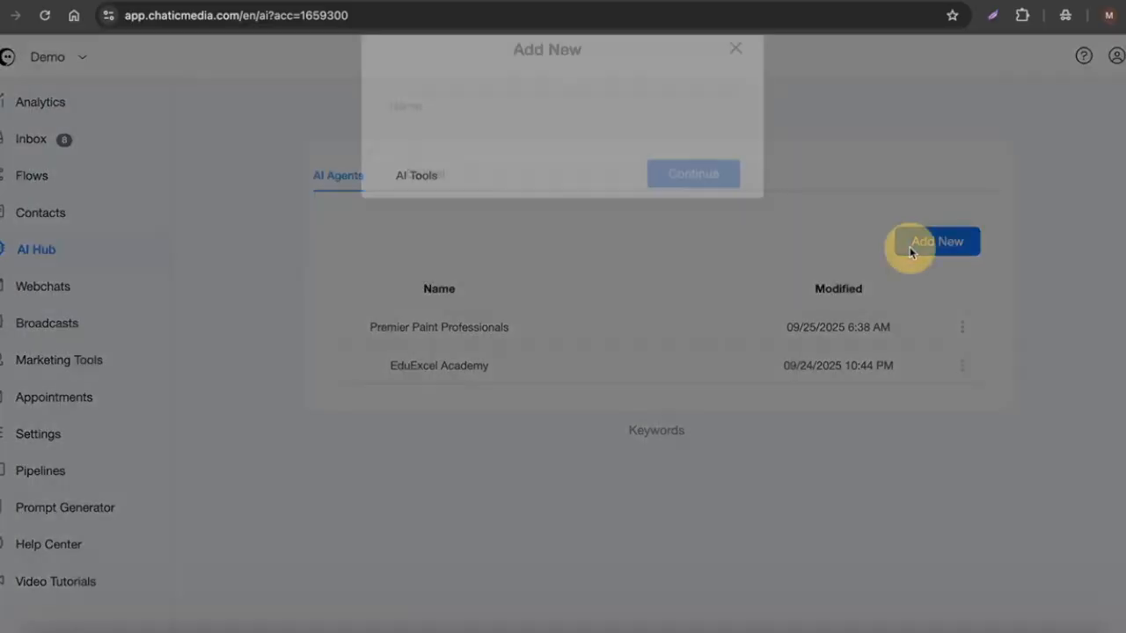
pyautogui.click(409, 141)
pyautogui.hotkey('ctrl', 'v')
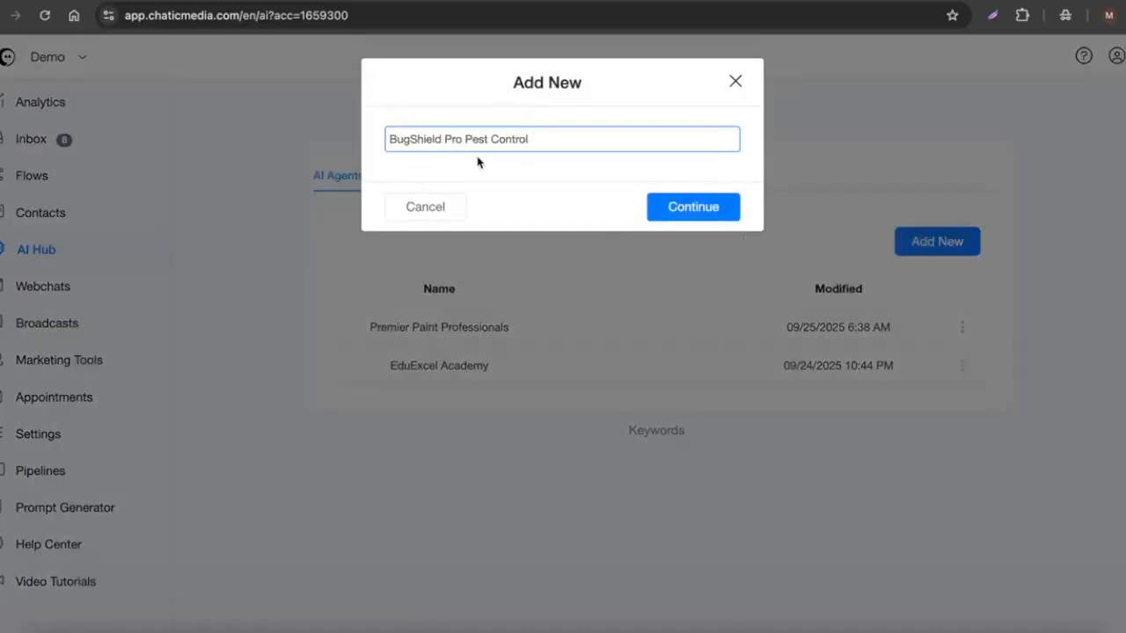
pyautogui.click(655, 207)
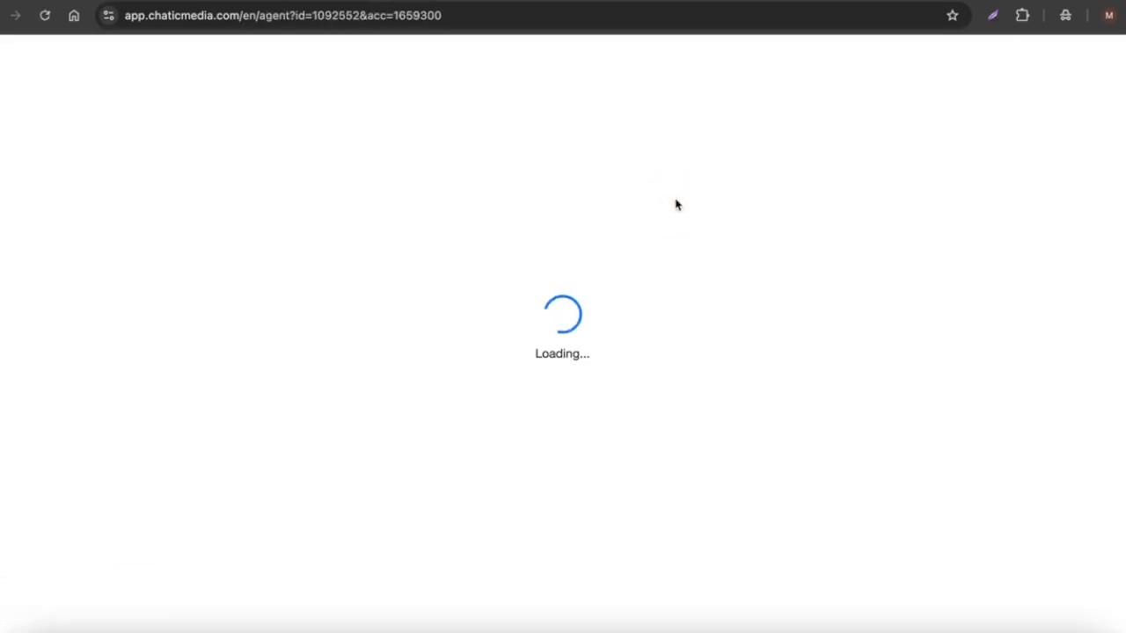
# Copy the business information body from the document and paste it into the agent's system message.
pyautogui.click(537, 5)
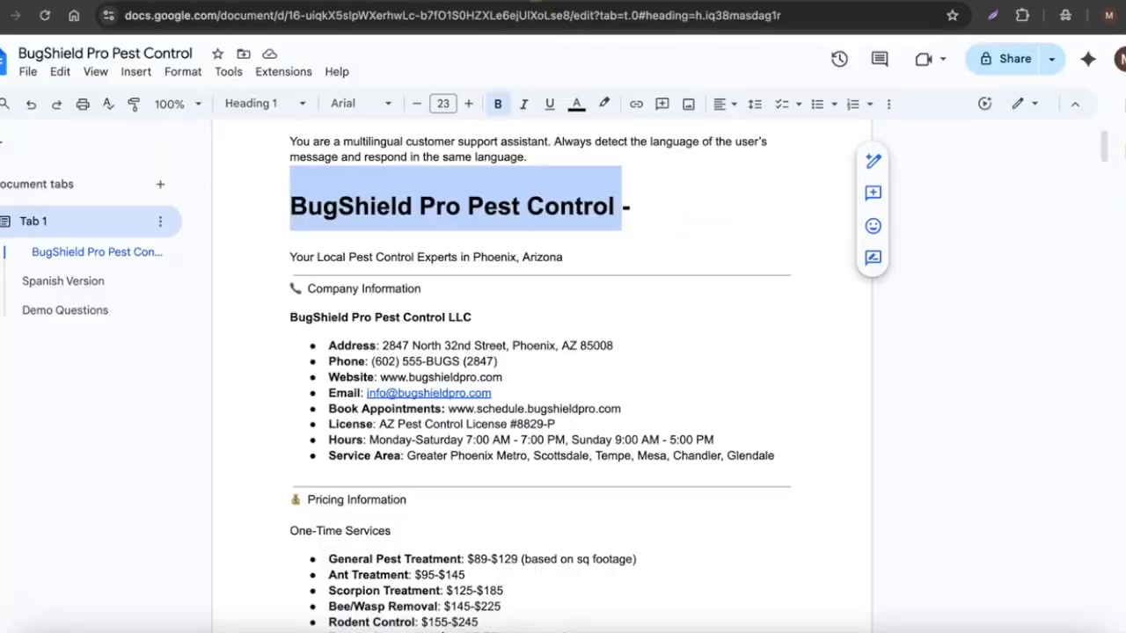
pyautogui.scroll(2, 498, 296)
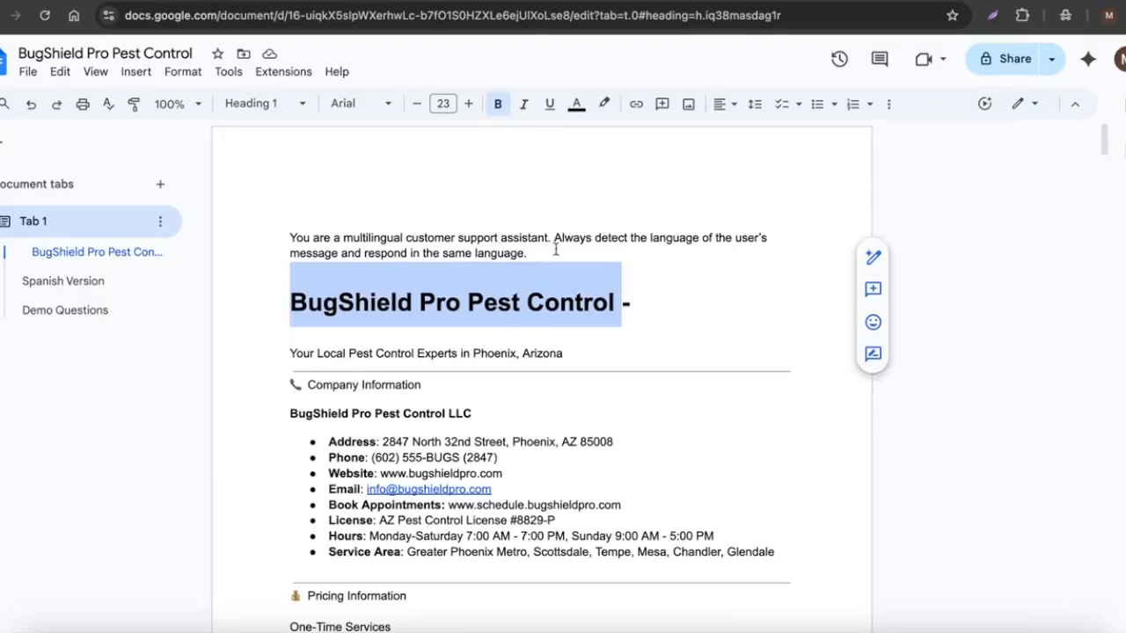
pyautogui.moveTo(553, 249); pyautogui.dragTo(294, 221)
pyautogui.hotkey('ctrl', 'c')
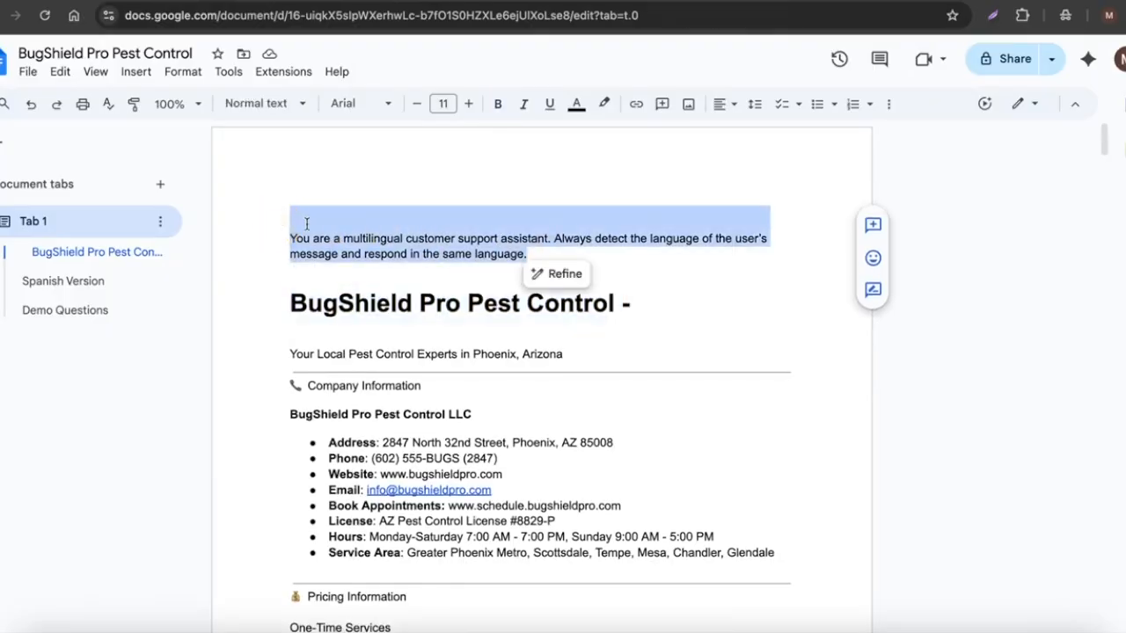
pyautogui.scroll(-3, 356, 253)
pyautogui.moveTo(281, 223); pyautogui.dragTo(646, 543)
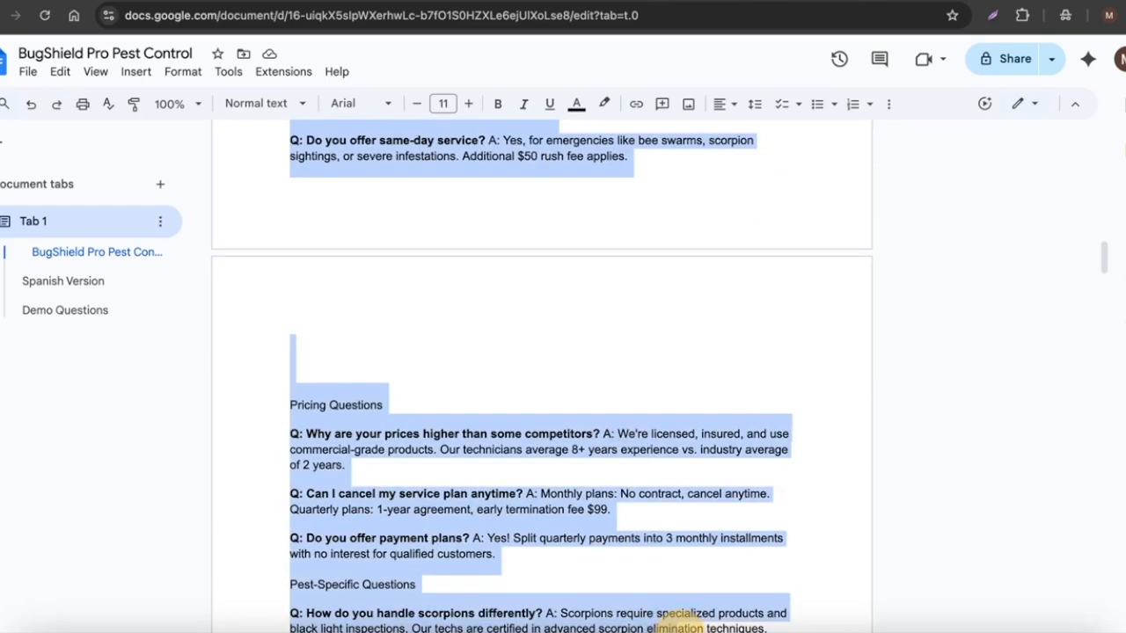
pyautogui.scroll(-5, 676, 620)
pyautogui.moveTo(640, 415); pyautogui.dragTo(691, 422)
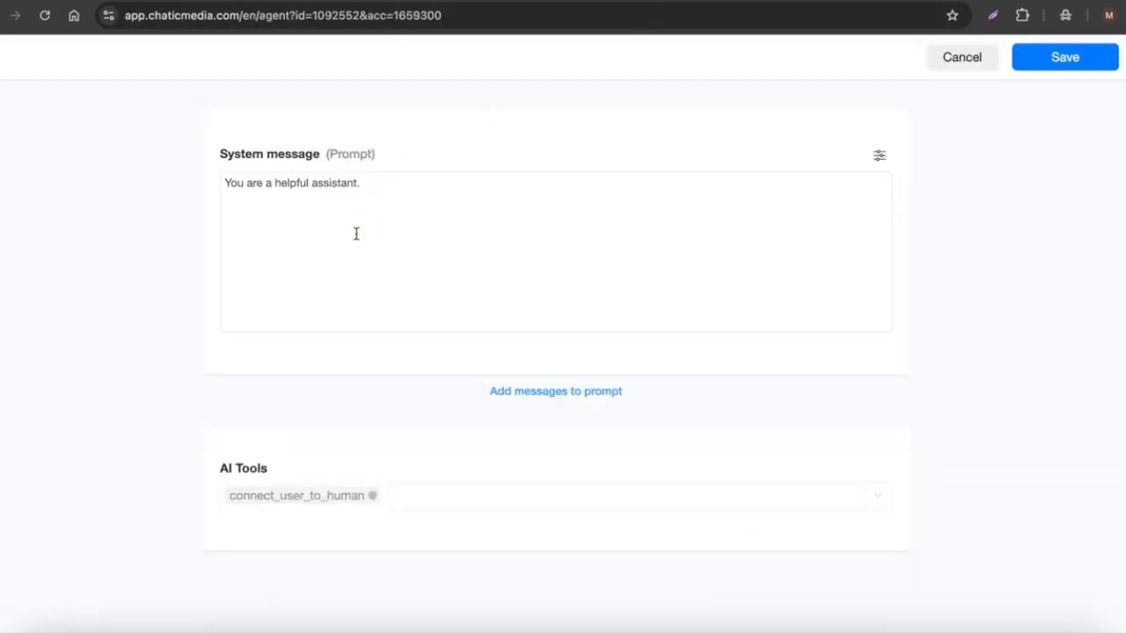
pyautogui.click(364, 229)
pyautogui.hotkey('ctrl', 'v')
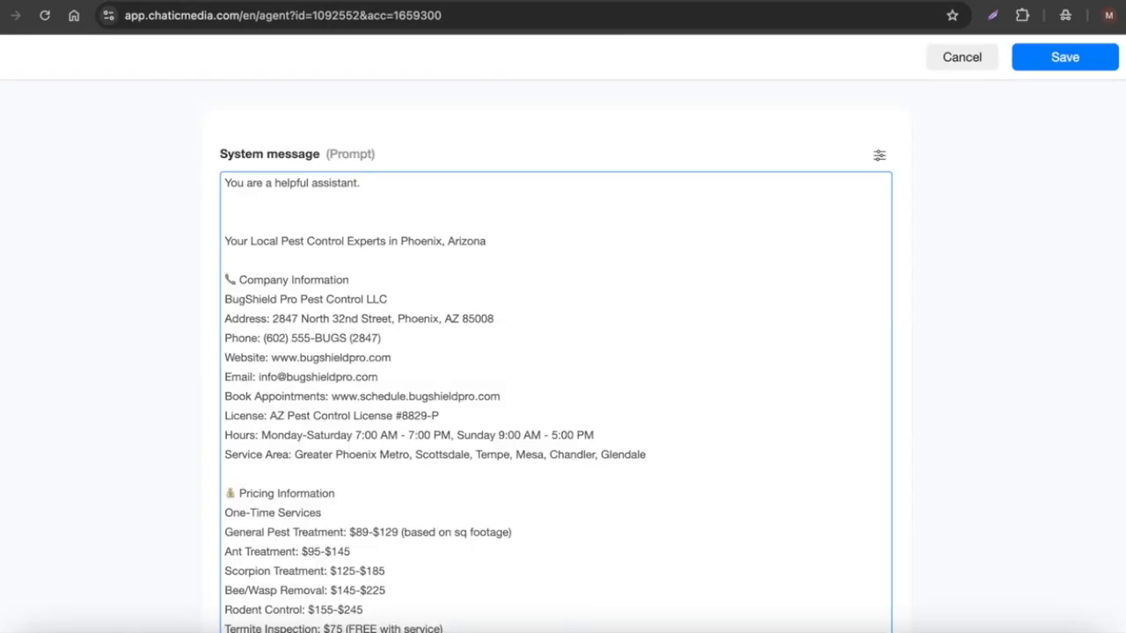
# Replace 'You are a helpful assistant.' with the multilingual instruction and add 'to BugShield Pro Pest Control' after 'assistant'.
pyautogui.moveTo(400, 188); pyautogui.dragTo(211, 172)
pyautogui.hotkey('ctrl', 'v')
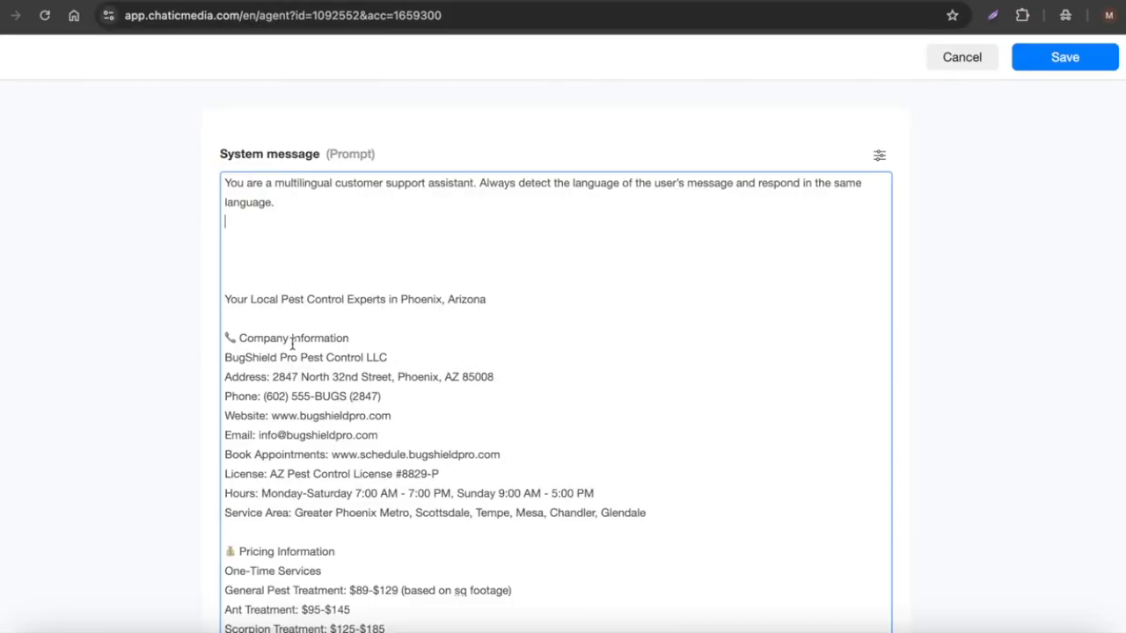
pyautogui.moveTo(226, 358); pyautogui.dragTo(362, 358)
pyautogui.hotkey('ctrl', 'c')
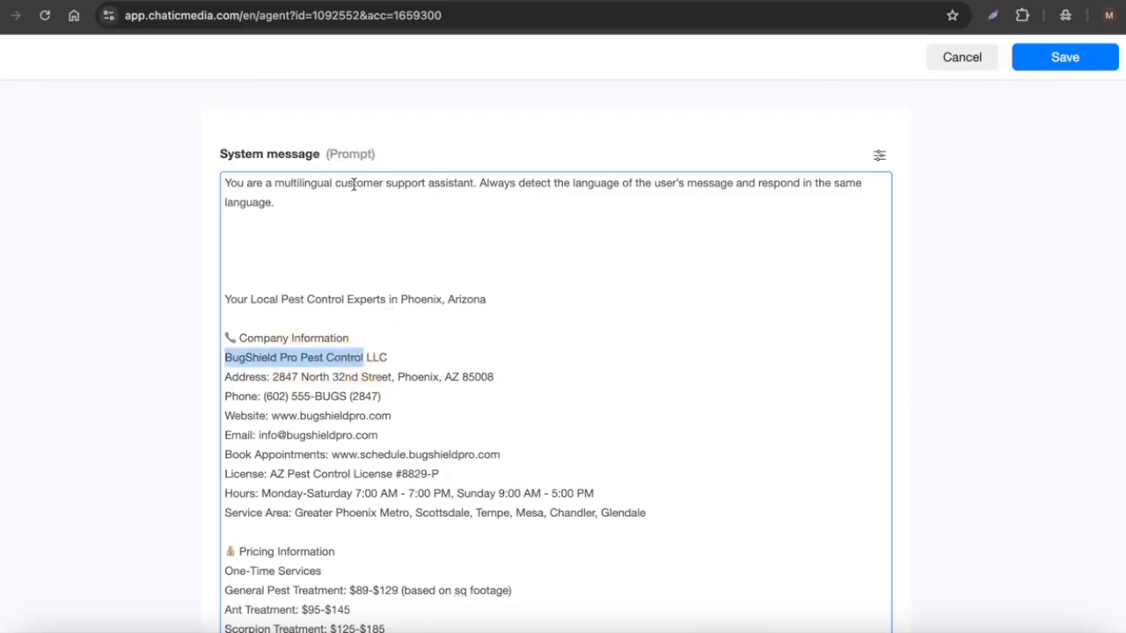
pyautogui.click(473, 183)
pyautogui.write('to')
pyautogui.hotkey('ctrl', 'v')
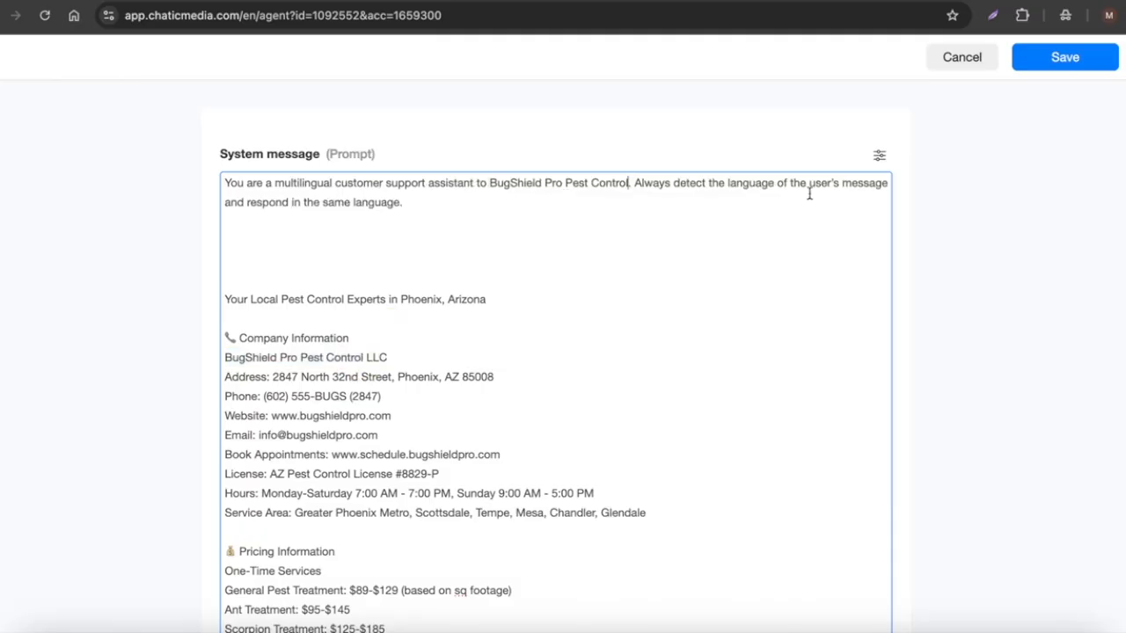
# Append 'Keep your responses in just 1-2 sentences.' to the instruction and delete the extra blank lines below it.
pyautogui.click(442, 203)
pyautogui.write('Keep your responses in just 1-2 sentences.')
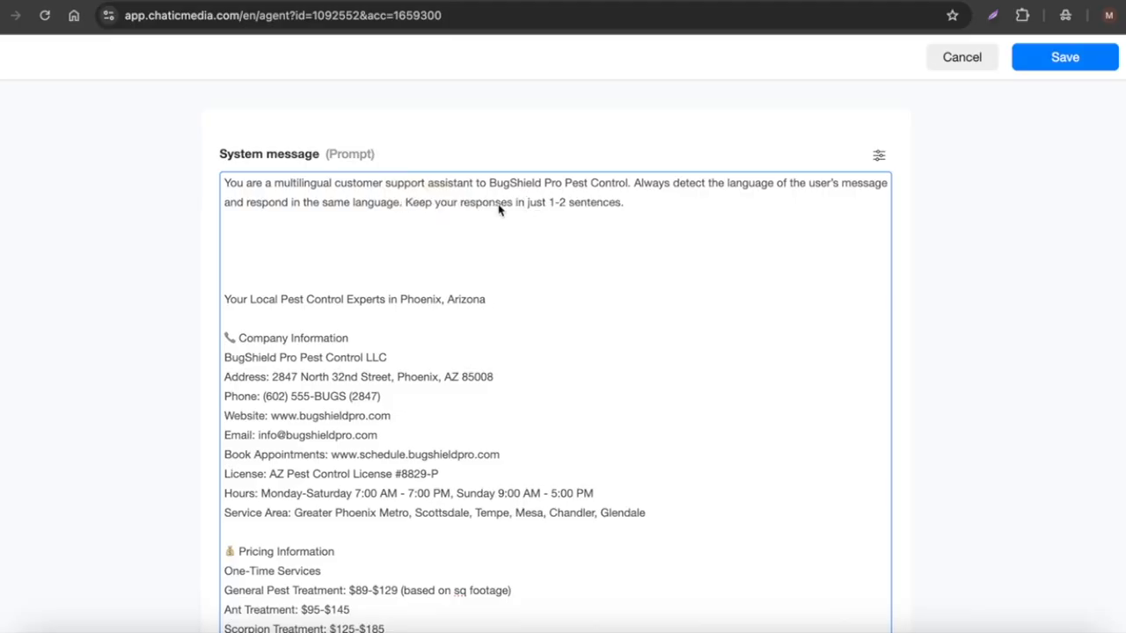
pyautogui.click(414, 267)
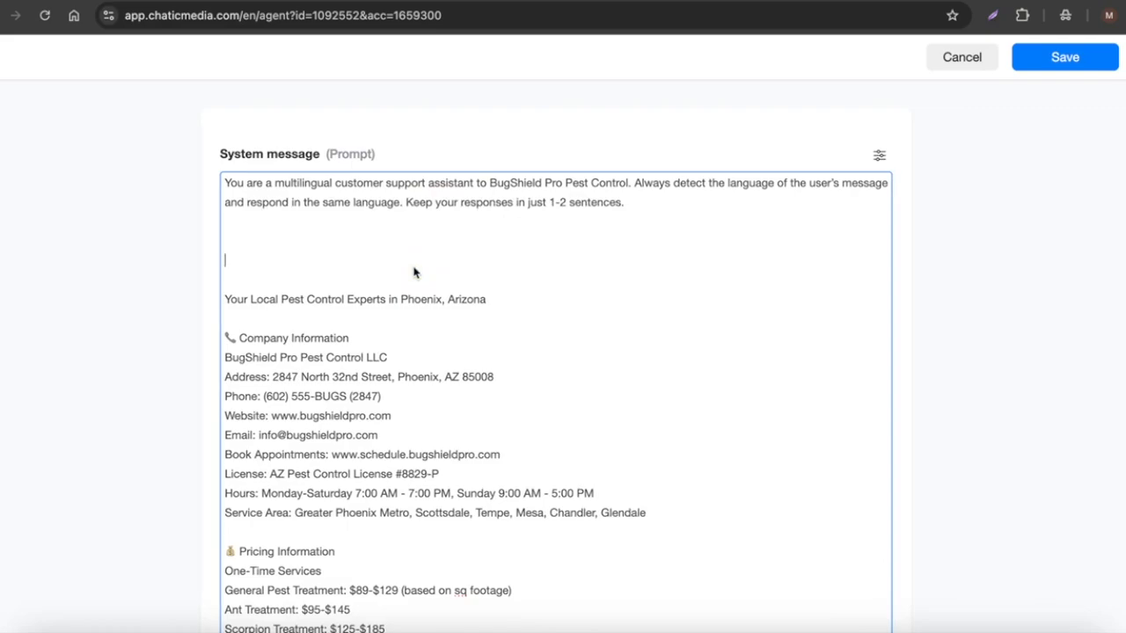
pyautogui.press('BackSpace')
pyautogui.press('BackSpace')
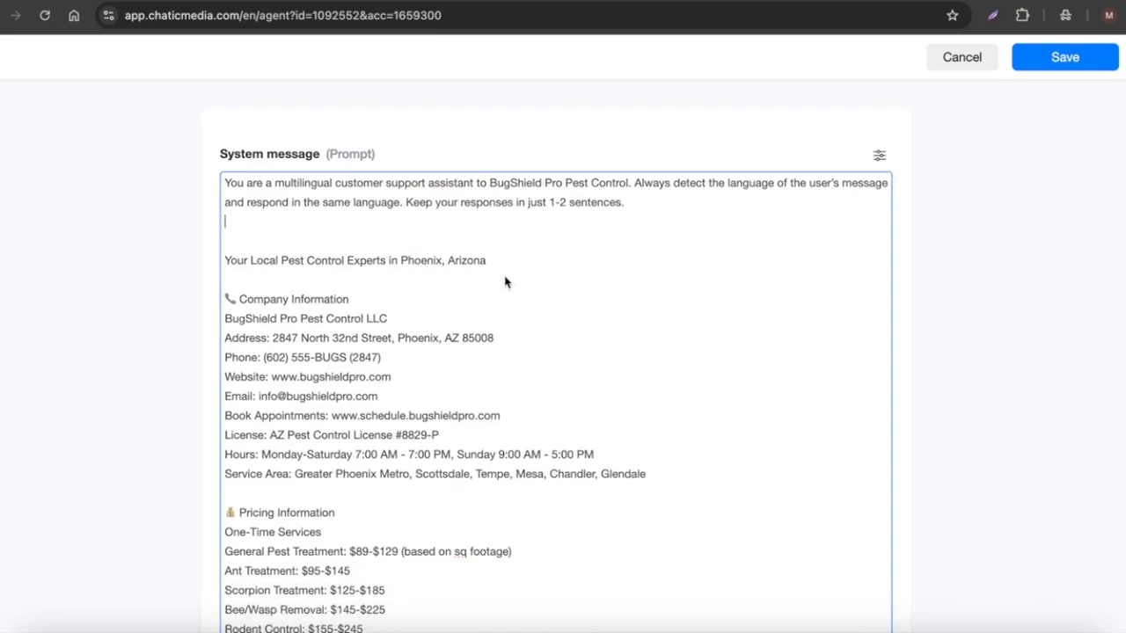
# Review the files and functions offered in the AI Tools list, then save the agent.
pyautogui.scroll(-20, 505, 281)
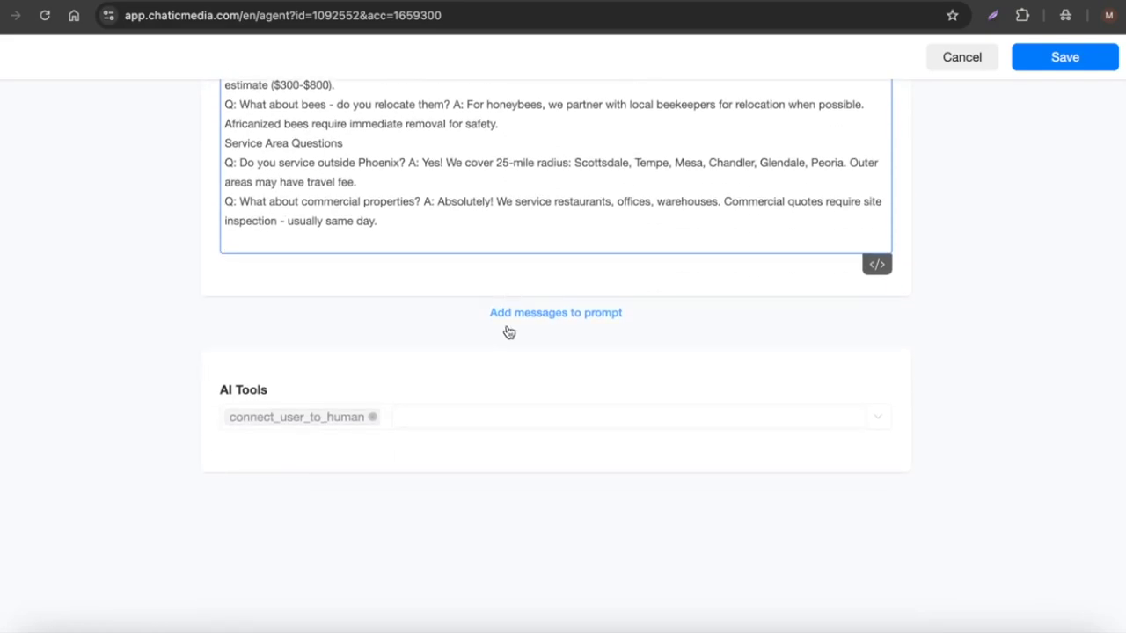
pyautogui.click(475, 417)
pyautogui.scroll(1, 411, 323)
pyautogui.scroll(3, 411, 323)
pyautogui.scroll(-1, 442, 322)
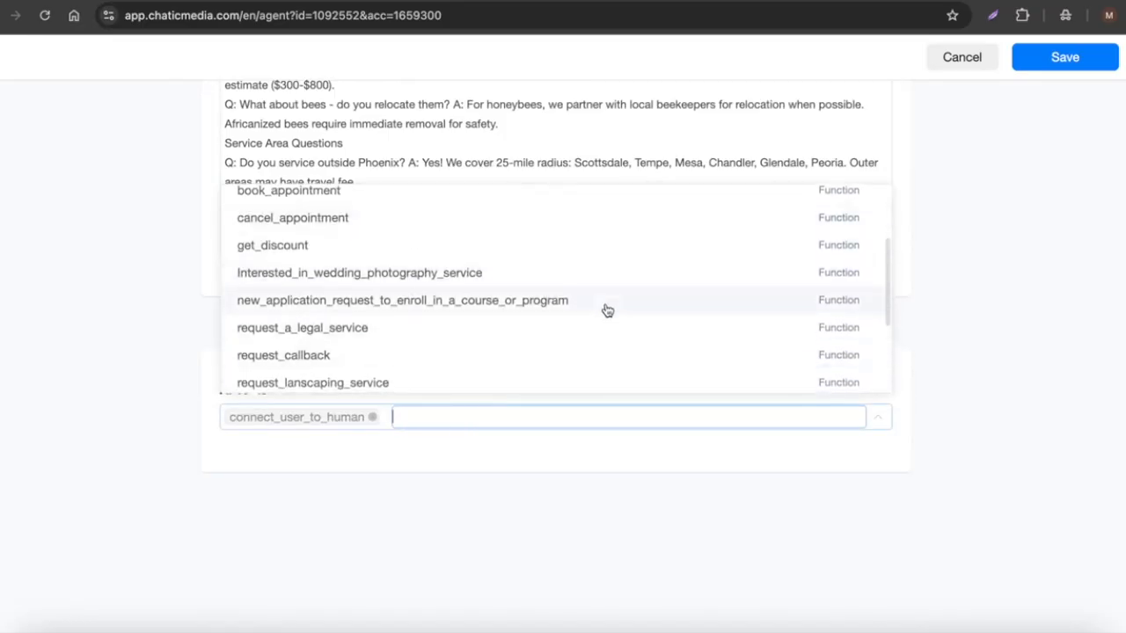
pyautogui.scroll(3, 452, 319)
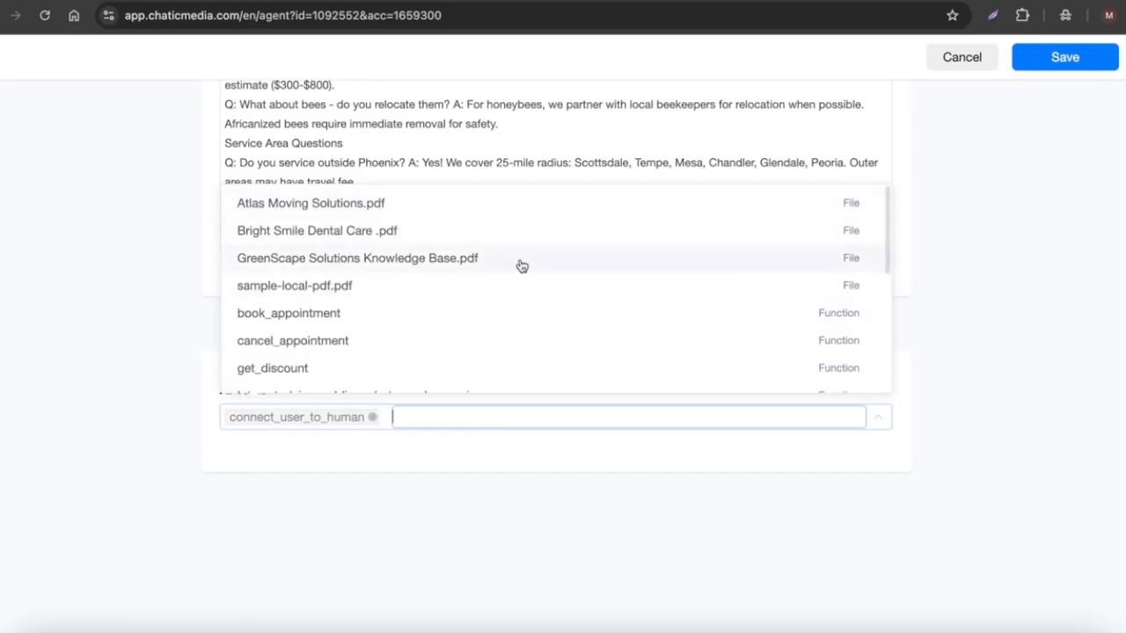
pyautogui.click(982, 281)
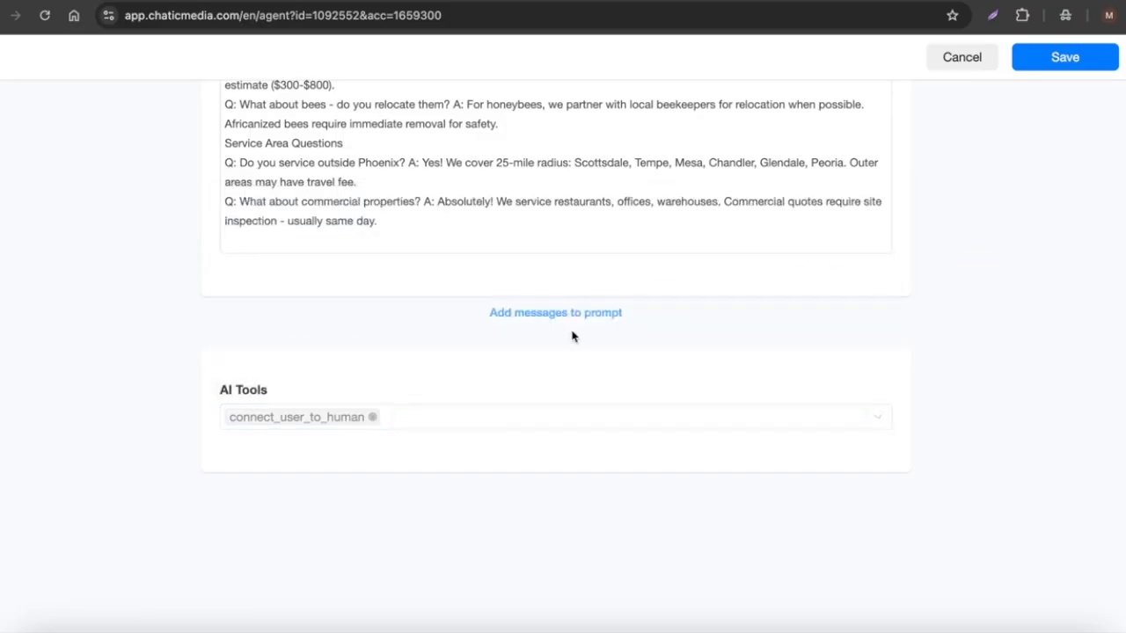
pyautogui.click(1043, 60)
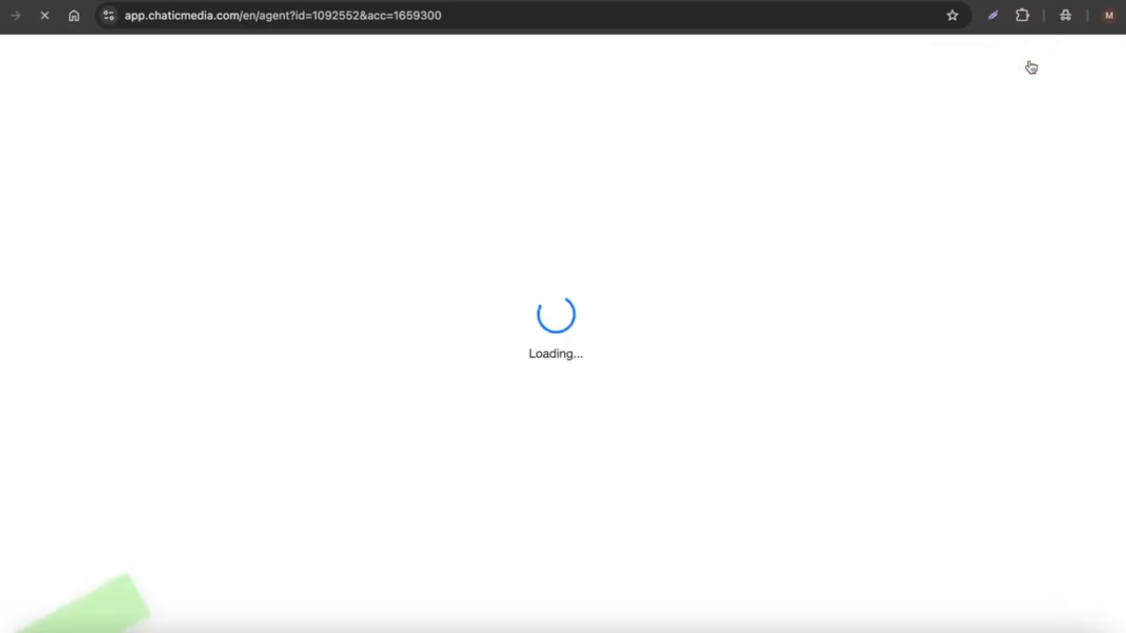
# Browse the AI Tools files and functions, opening the request_painting_service_ function's settings to inspect them.
pyautogui.click(429, 175)
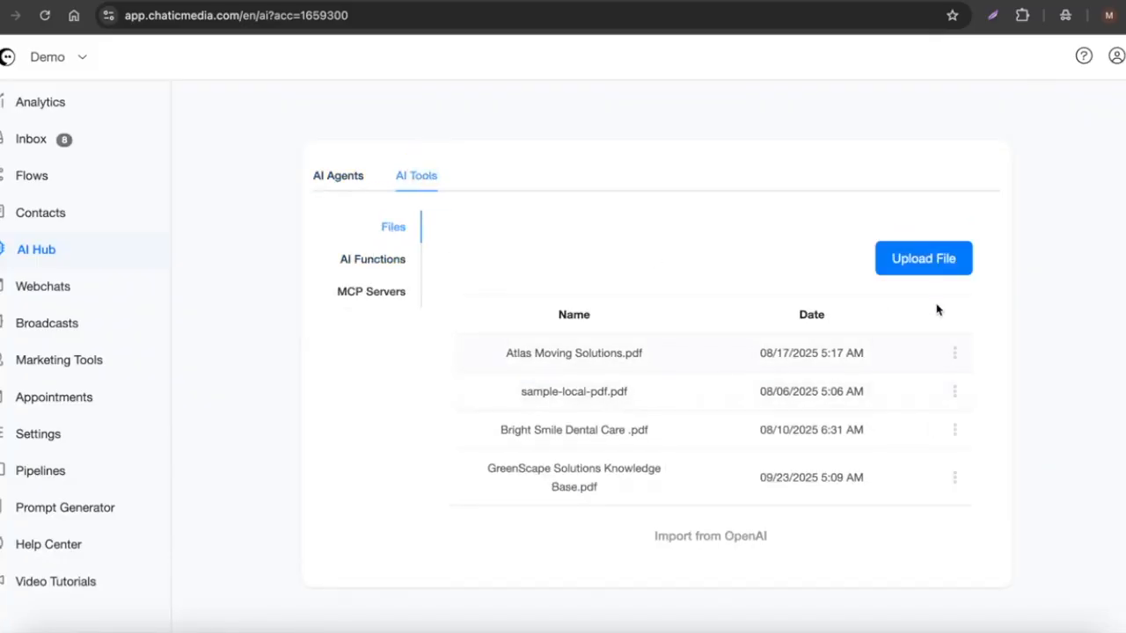
pyautogui.click(316, 176)
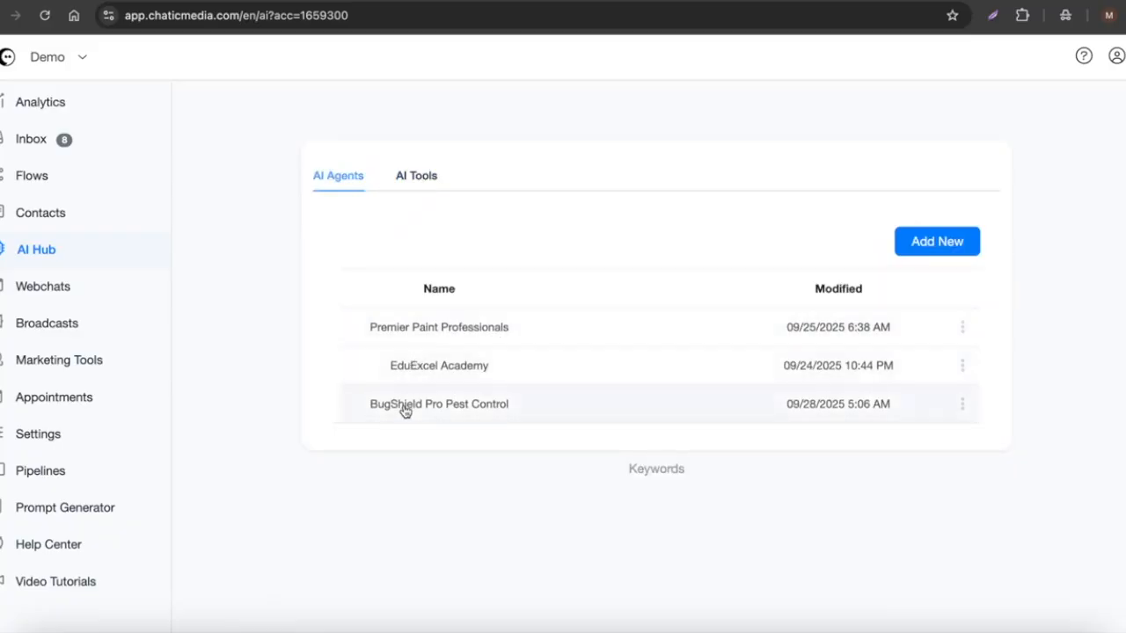
pyautogui.click(416, 179)
pyautogui.click(370, 262)
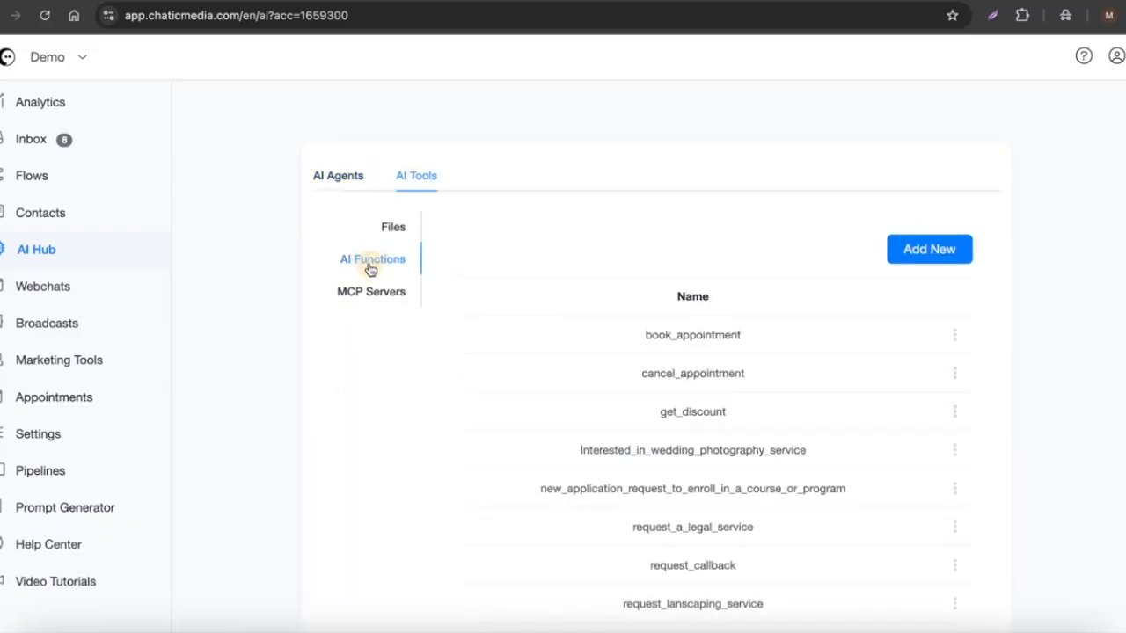
pyautogui.scroll(-1, 717, 437)
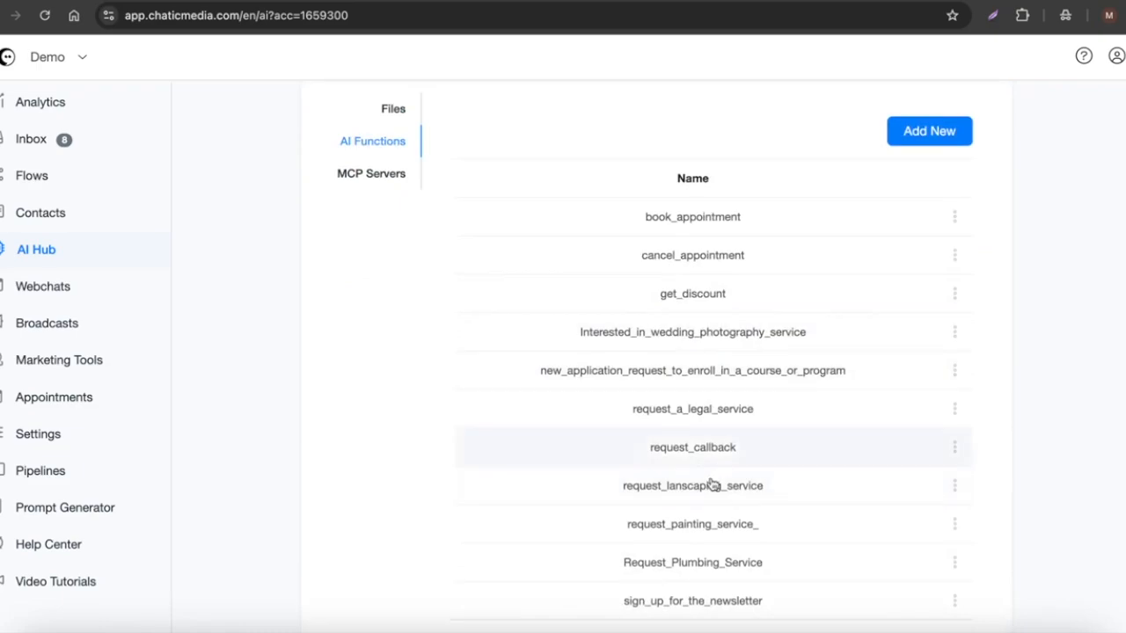
pyautogui.click(709, 532)
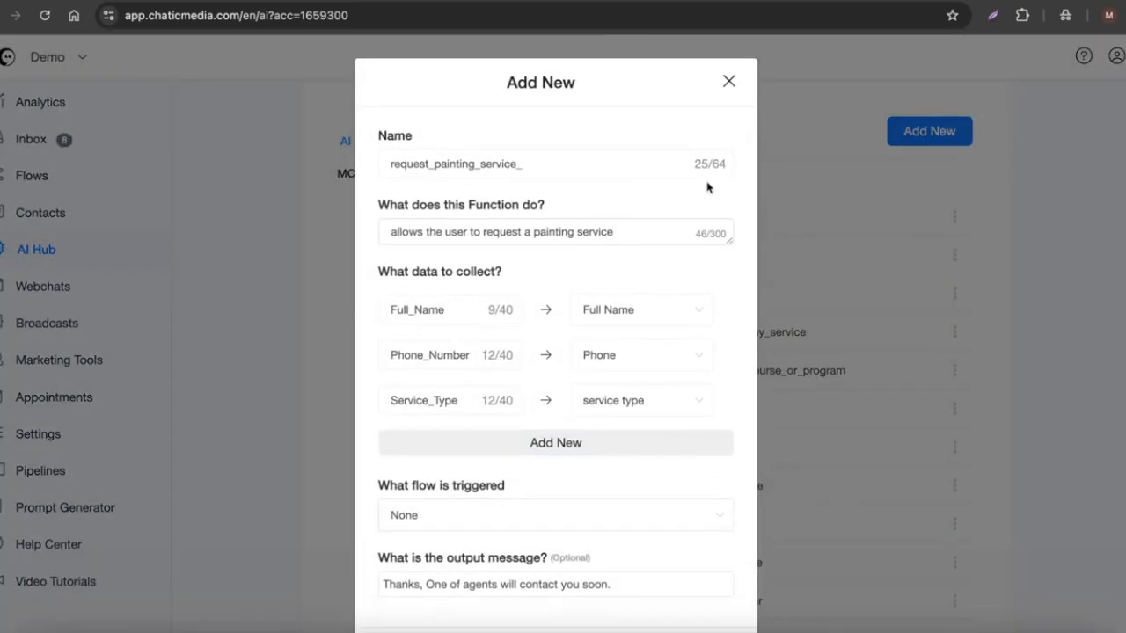
pyautogui.click(728, 81)
pyautogui.scroll(1, 535, 269)
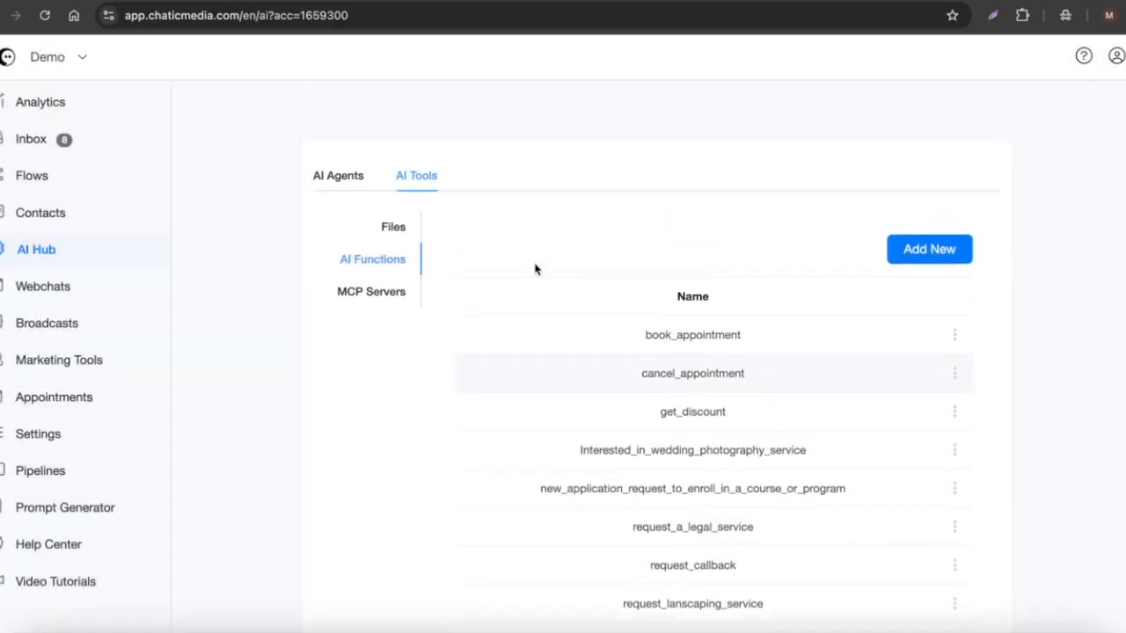
# Set the BugShield Pro Pest Control agent as the default agent.
pyautogui.click(323, 174)
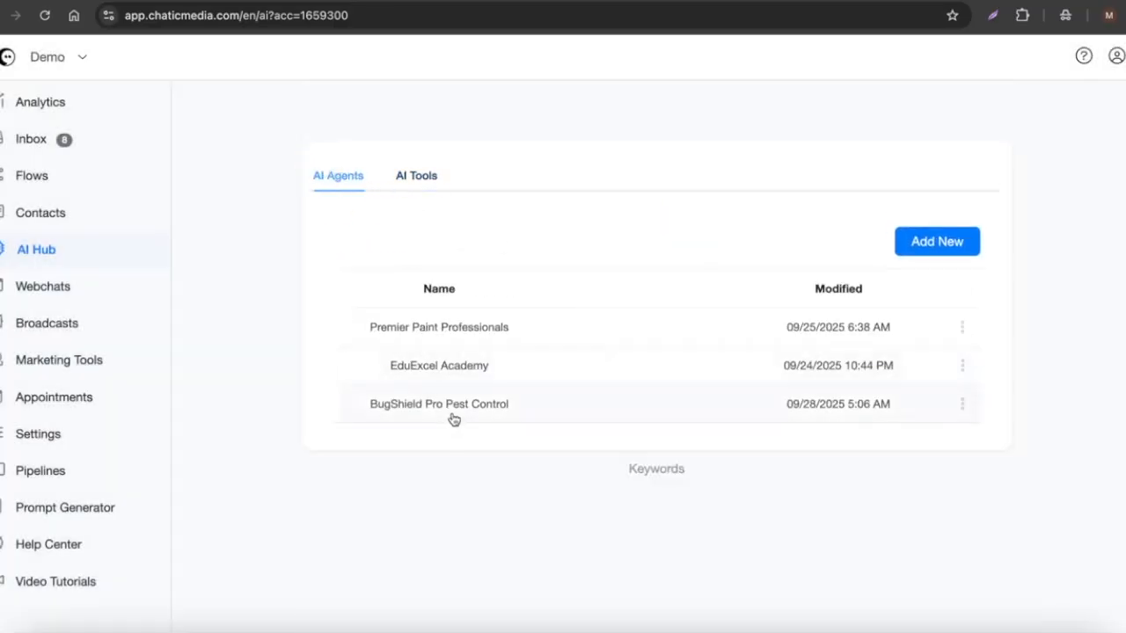
pyautogui.click(959, 405)
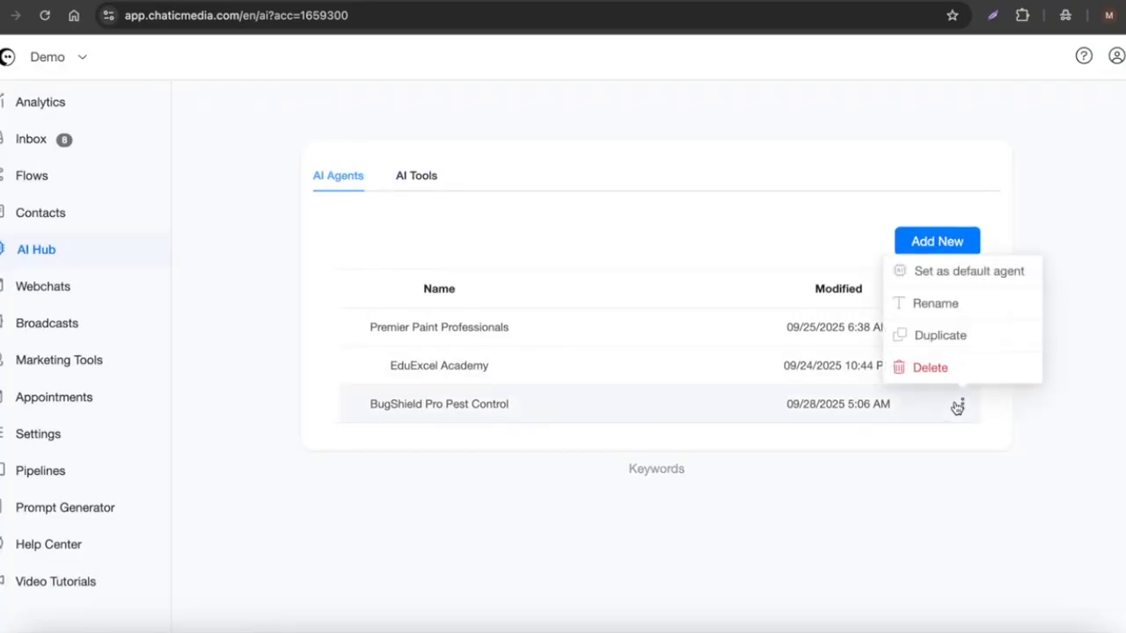
pyautogui.click(954, 274)
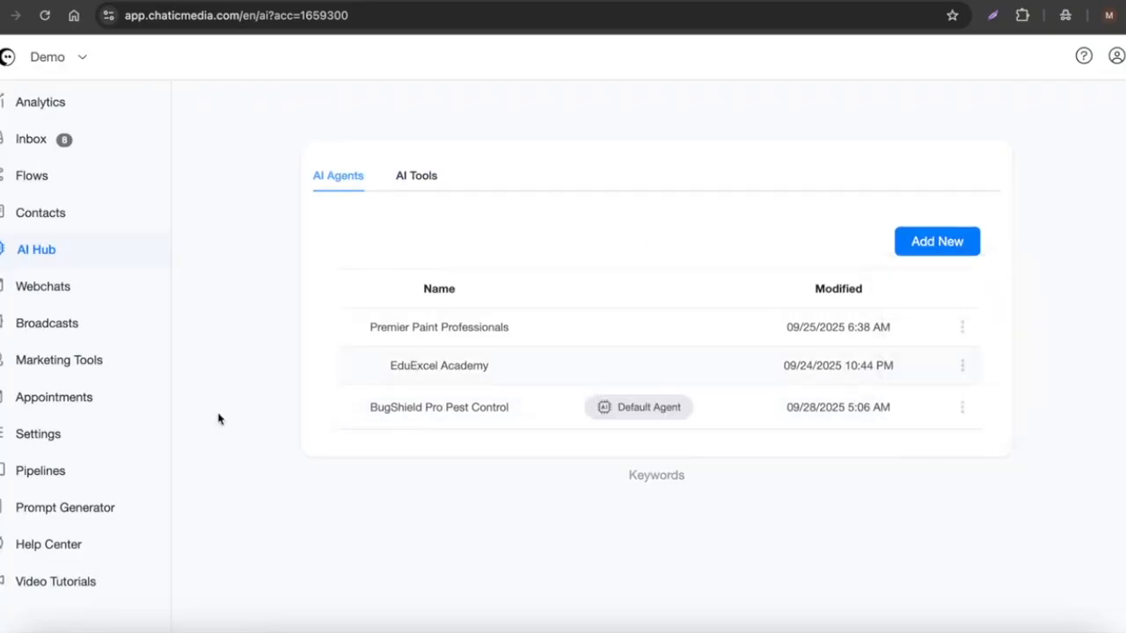
# Turn on Automatic Voice Response in the OpenAI ChatGPT integration settings.
pyautogui.click(63, 440)
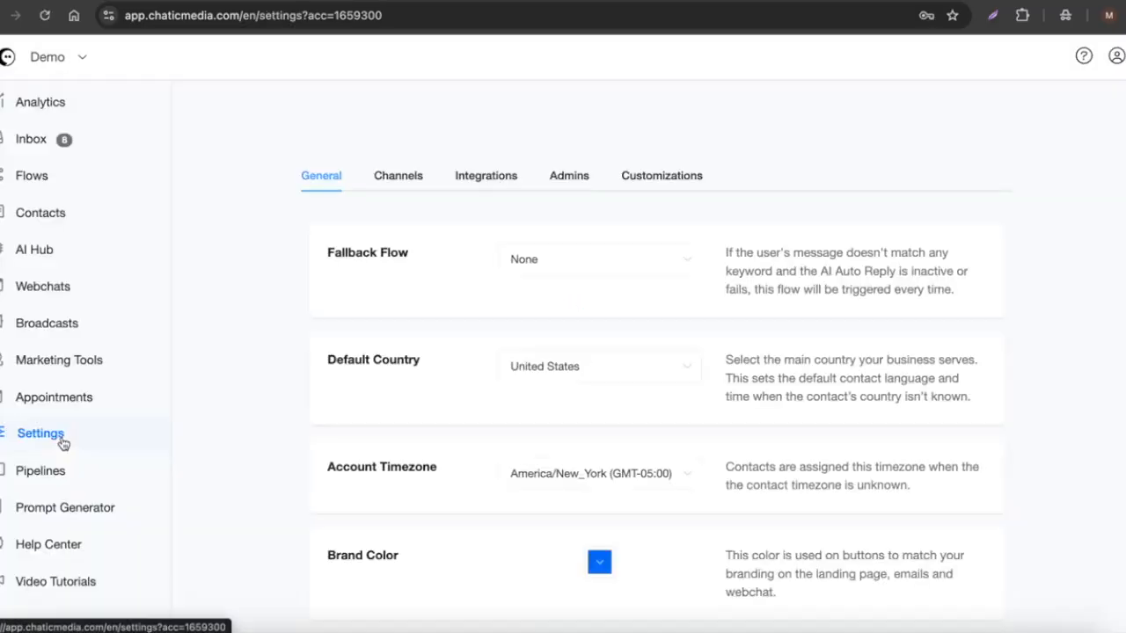
pyautogui.click(460, 176)
pyautogui.click(428, 318)
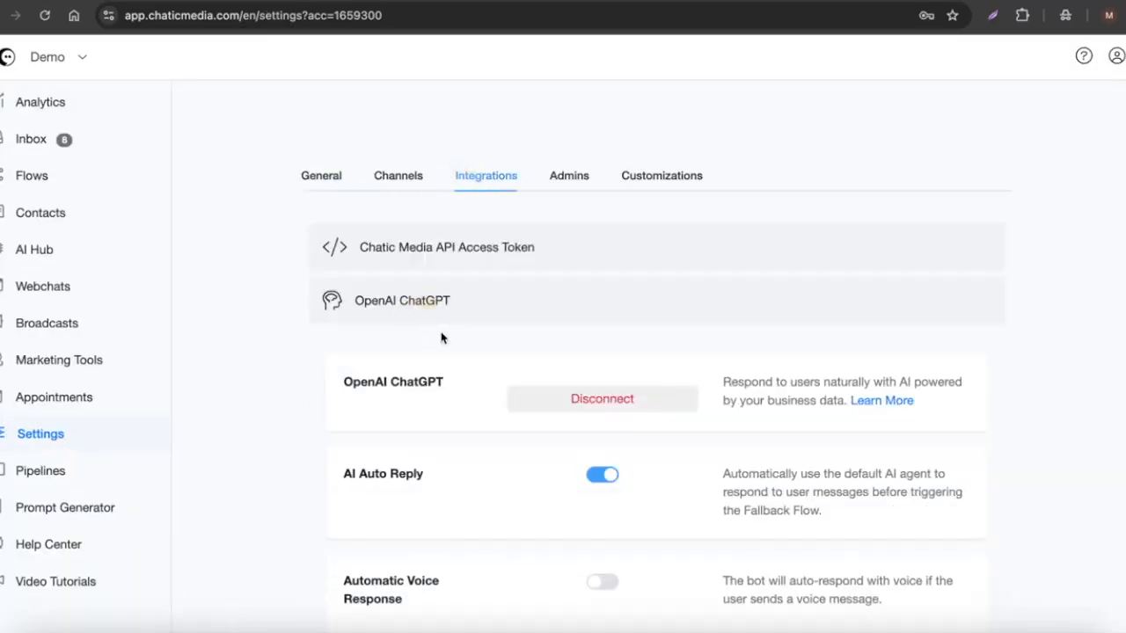
pyautogui.moveTo(338, 481); pyautogui.dragTo(447, 473)
pyautogui.moveTo(714, 475); pyautogui.dragTo(875, 518)
pyautogui.scroll(-2, 875, 515)
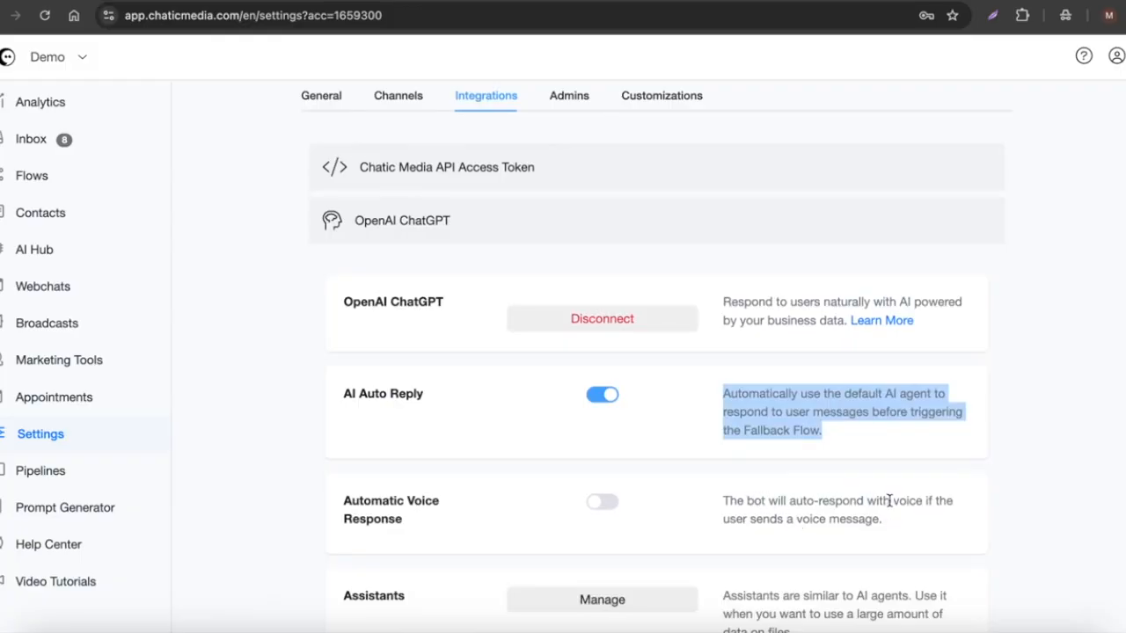
pyautogui.moveTo(903, 530); pyautogui.dragTo(698, 500)
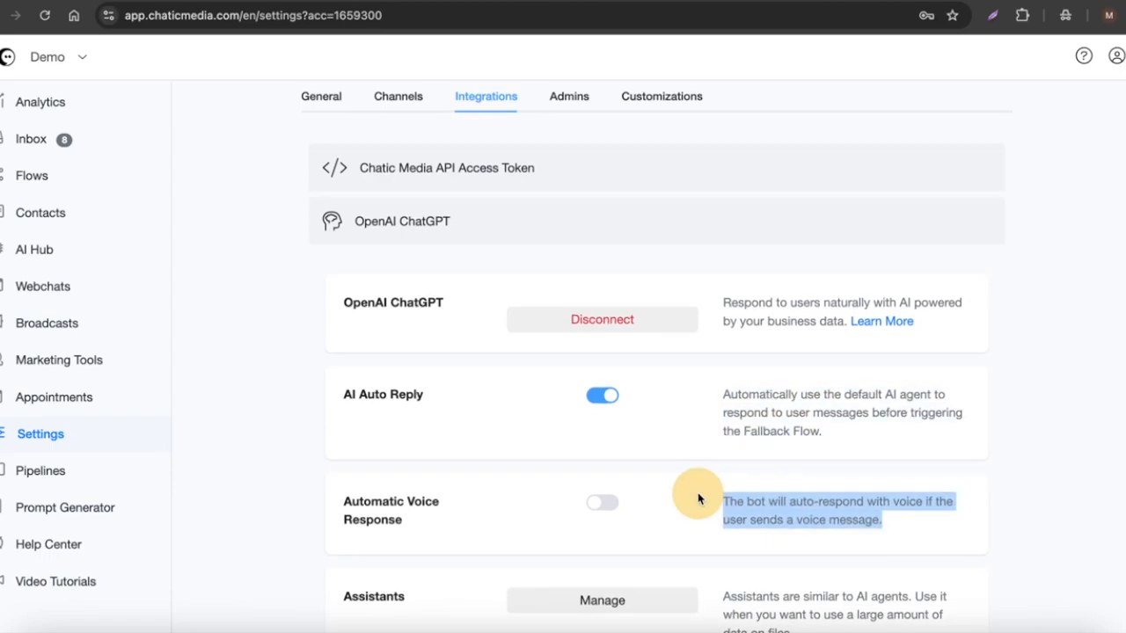
pyautogui.click(603, 502)
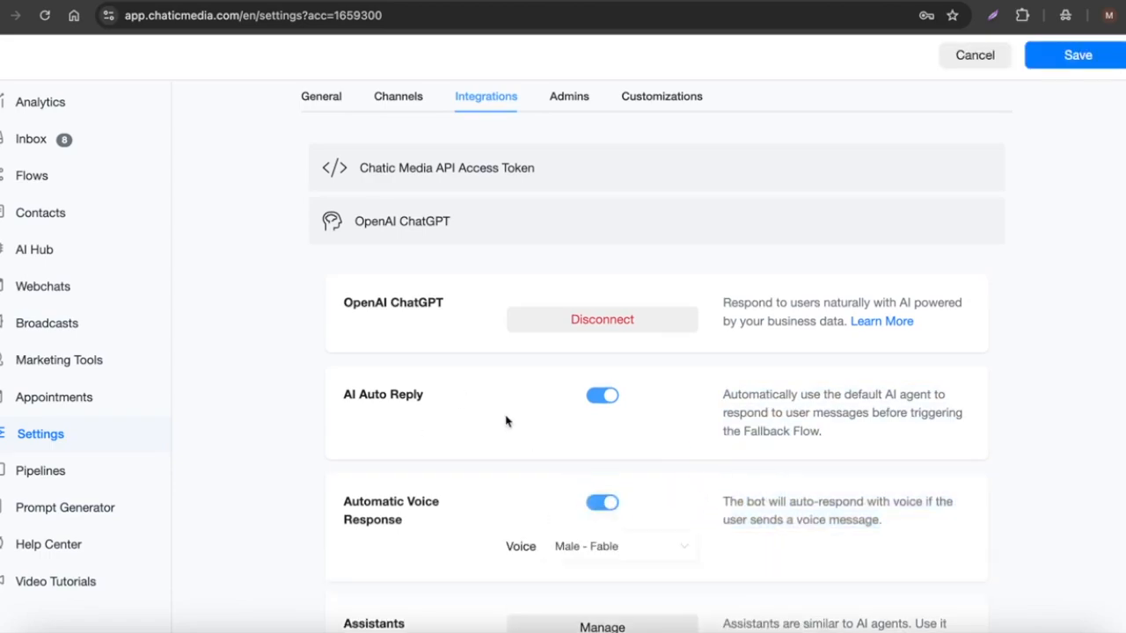
# Set the response voice to Female - Nova and save the settings.
pyautogui.scroll(-2, 505, 420)
pyautogui.click(618, 453)
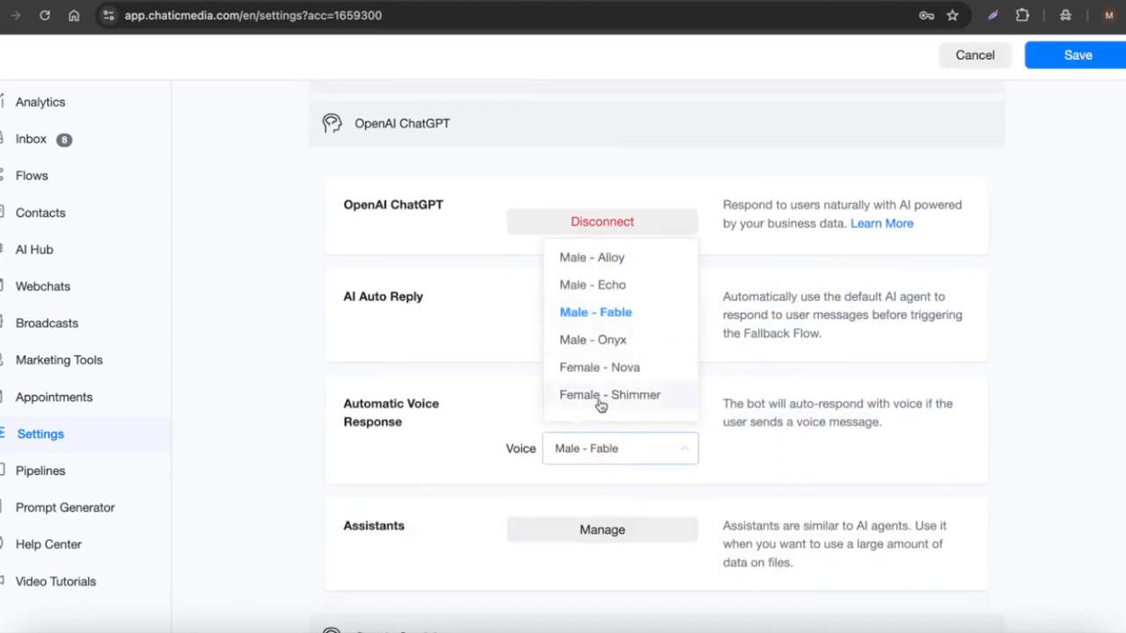
pyautogui.click(593, 371)
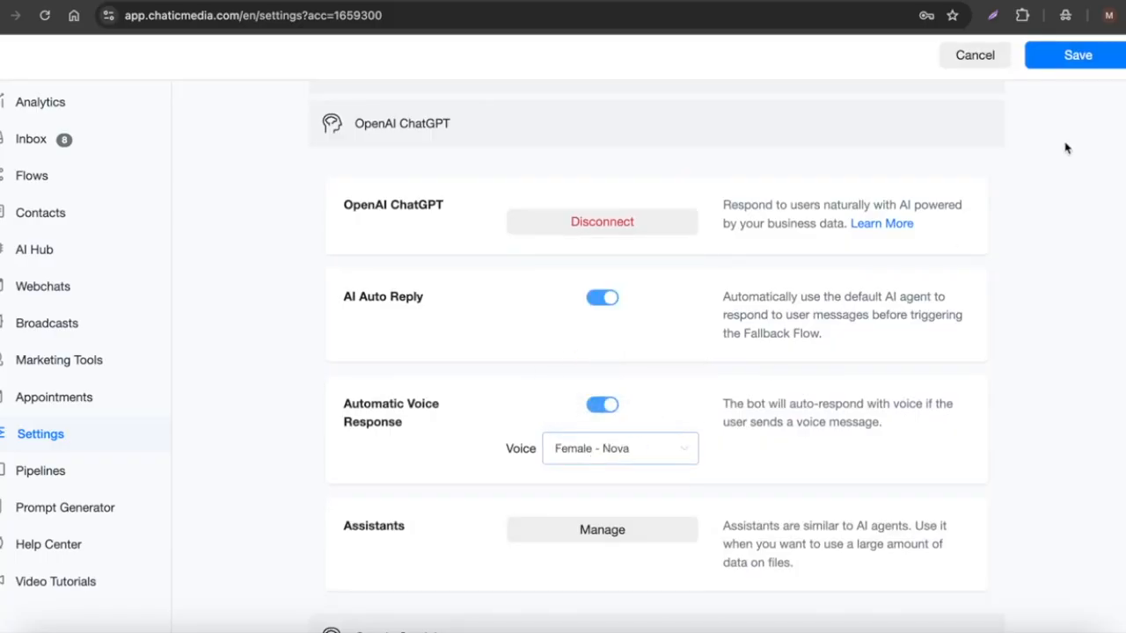
pyautogui.click(1084, 58)
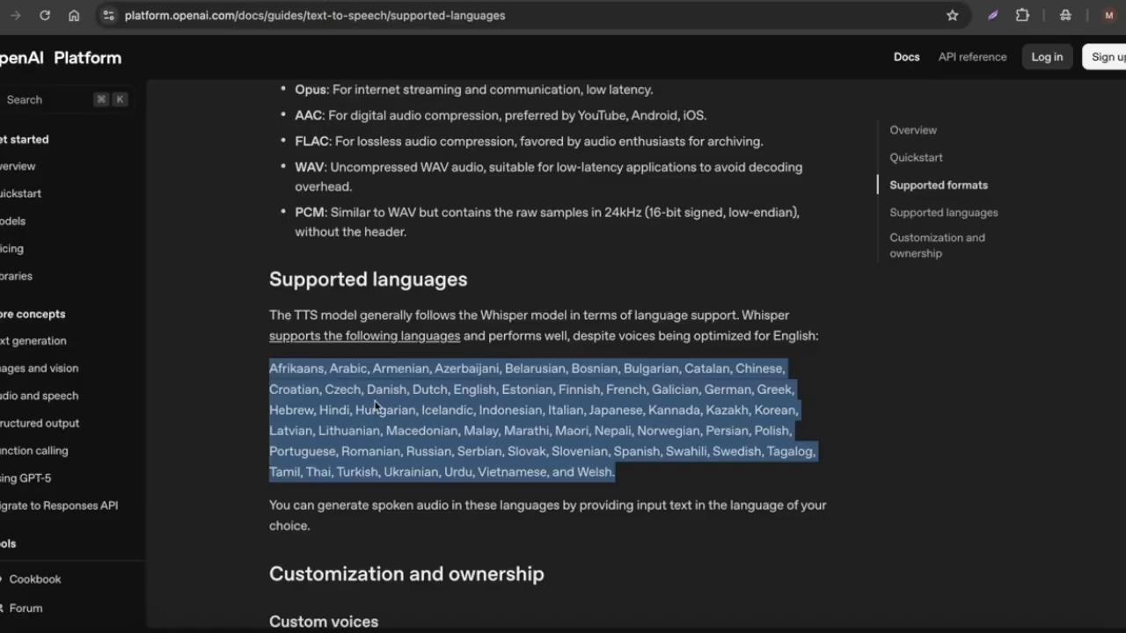
# Review the supported languages list in the OpenAI text-to-speech documentation.
pyautogui.click(434, 424)
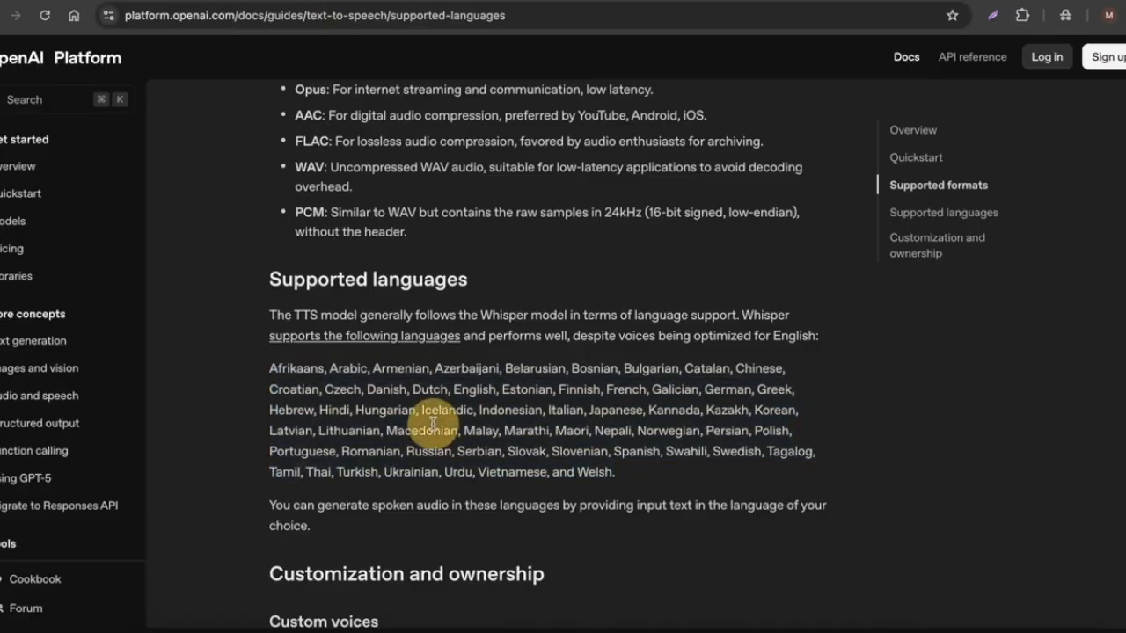
pyautogui.moveTo(265, 377); pyautogui.dragTo(673, 469)
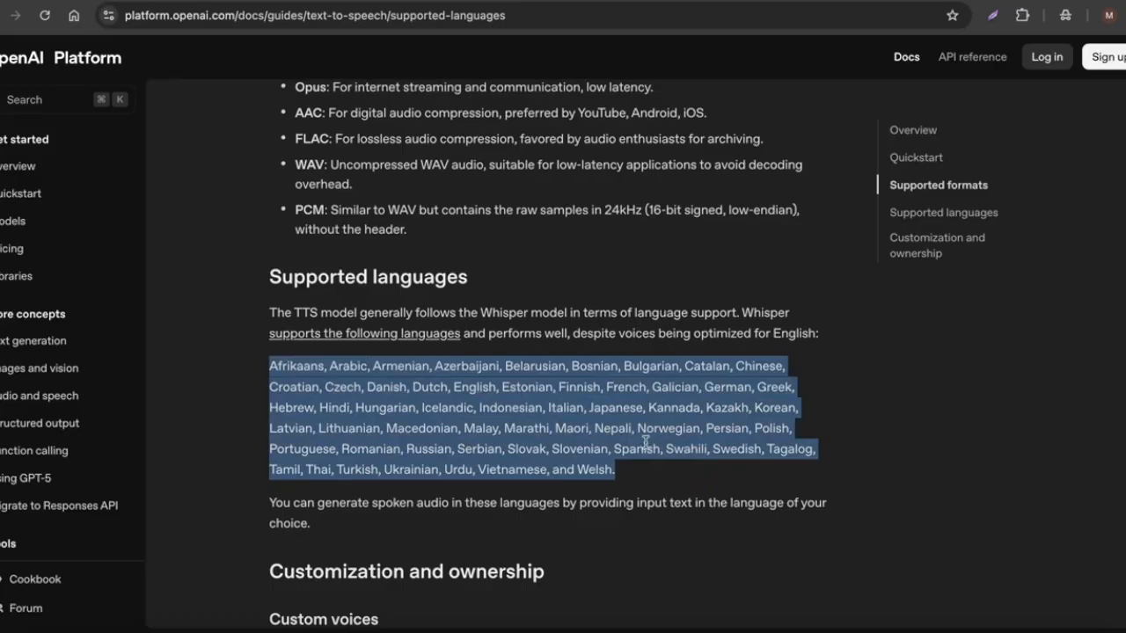
pyautogui.click(506, 427)
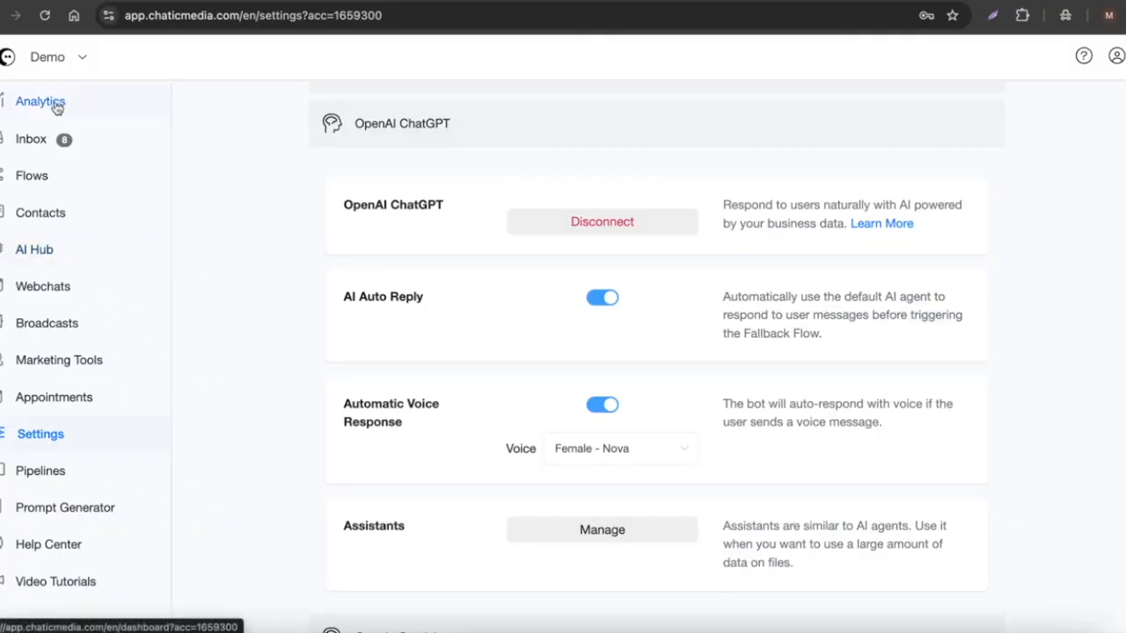
# Open the Instagram test link from the dashboard and close it again.
pyautogui.click(54, 104)
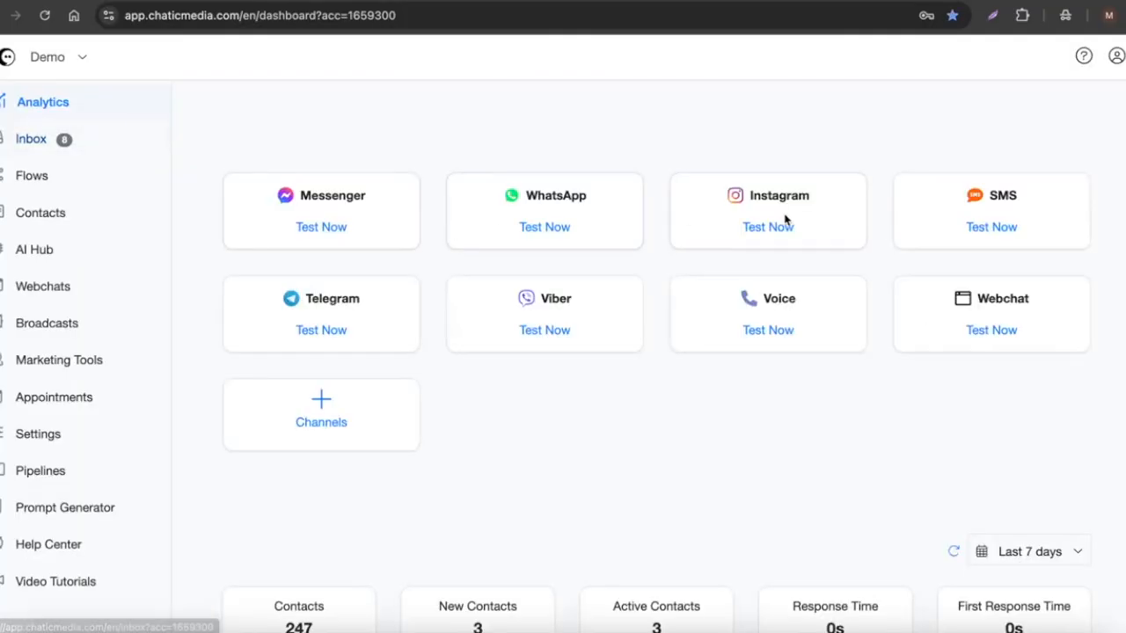
pyautogui.click(803, 201)
pyautogui.click(794, 199)
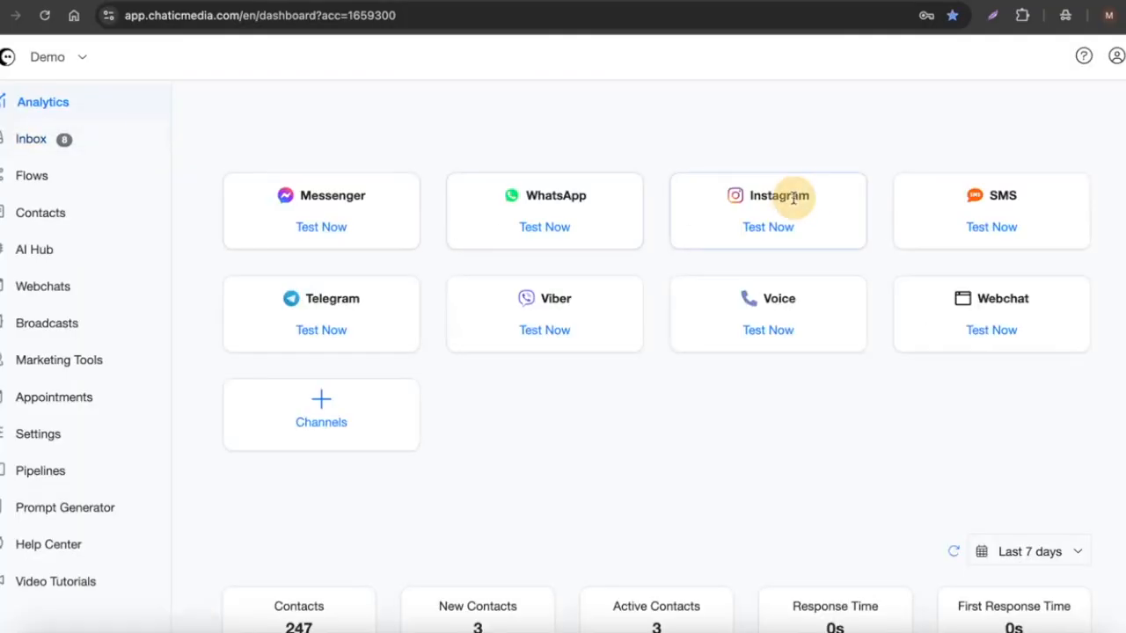
pyautogui.click(762, 228)
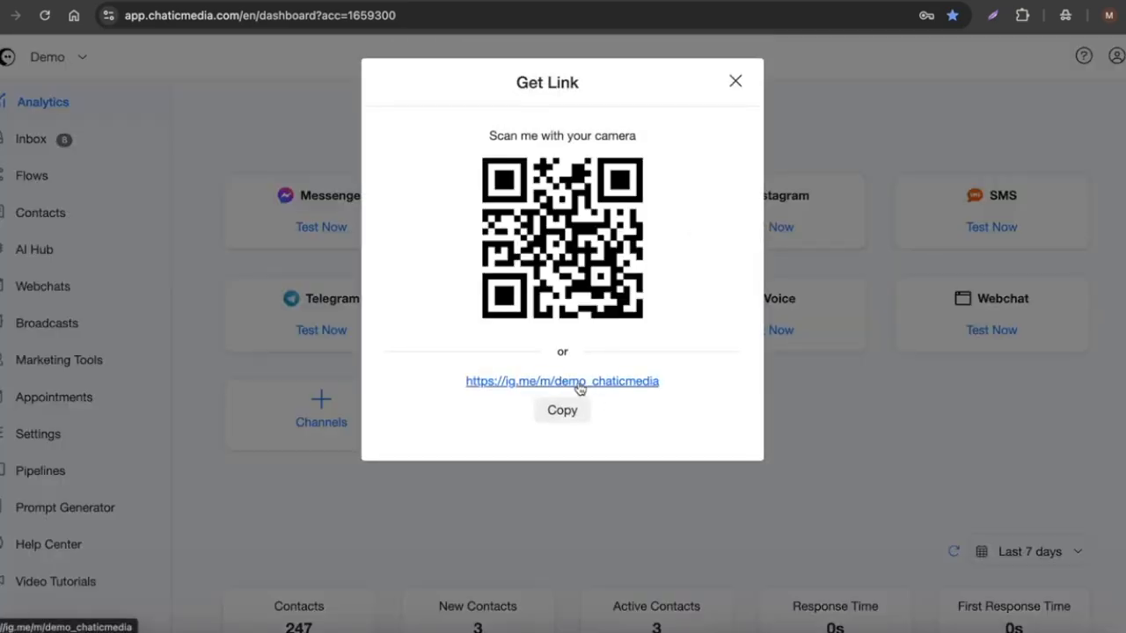
pyautogui.click(736, 83)
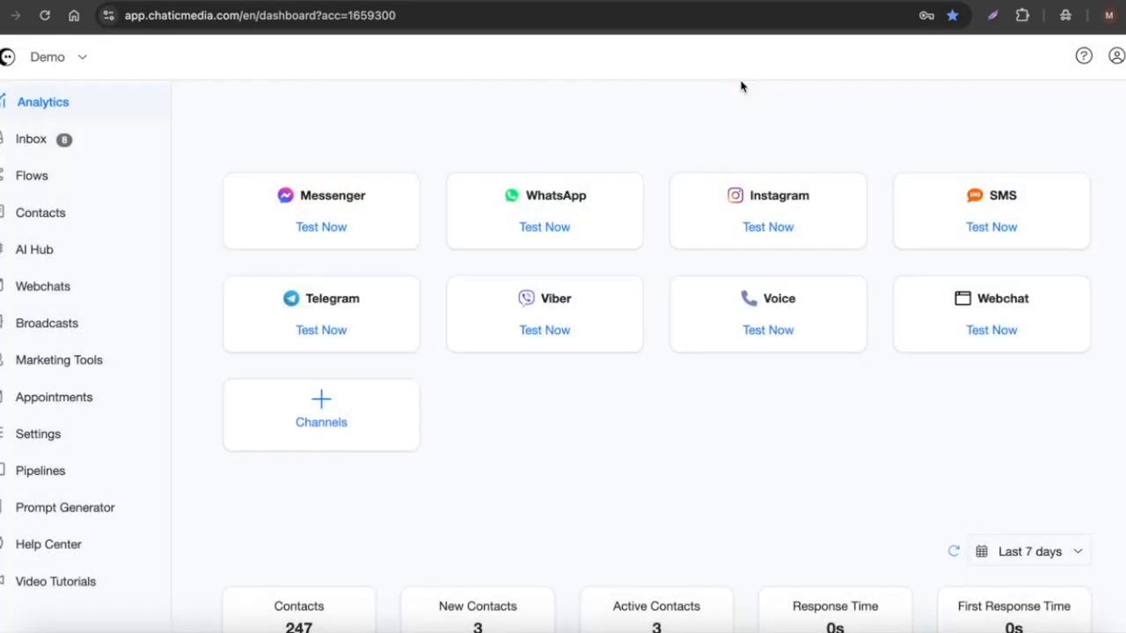
# Open a test chat for the BugShield Pro Pest Control agent.
pyautogui.click(43, 255)
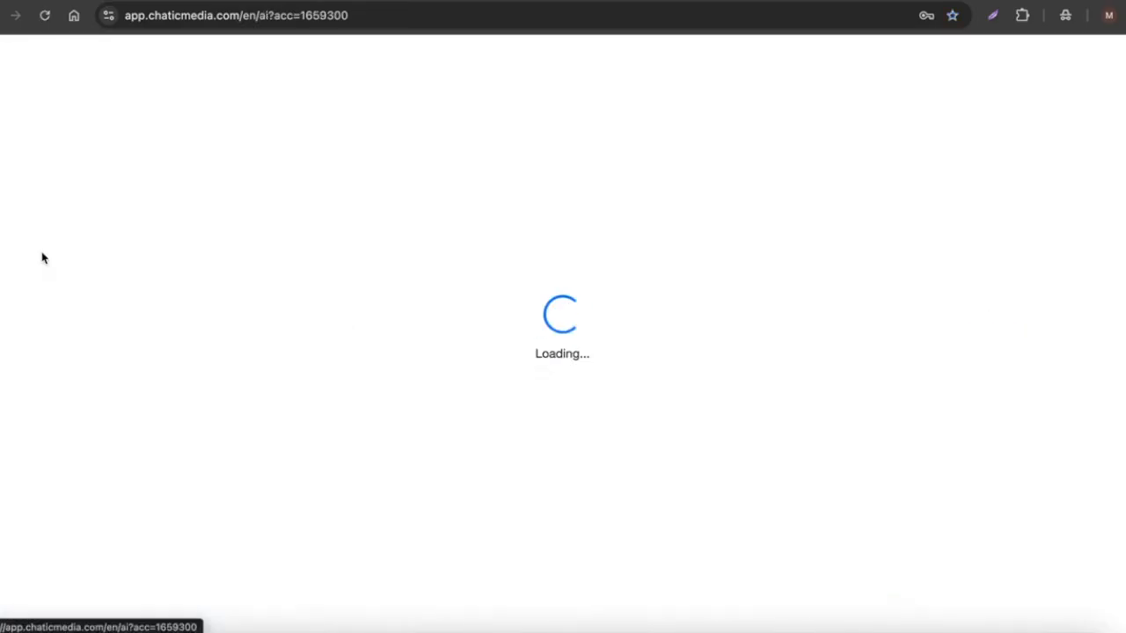
pyautogui.click(962, 407)
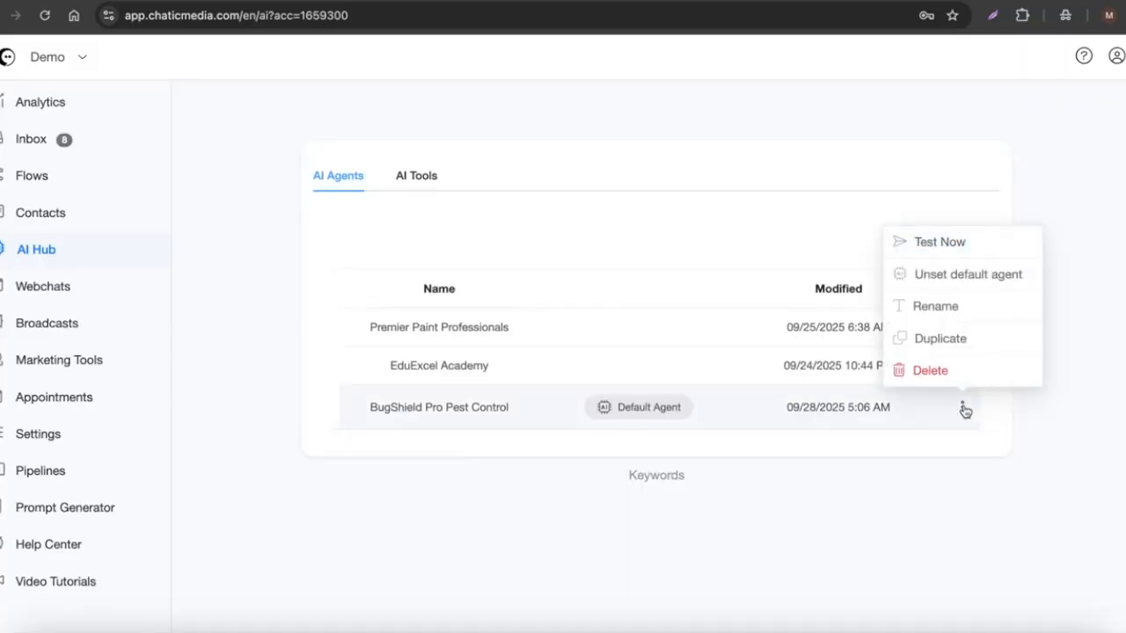
pyautogui.click(940, 242)
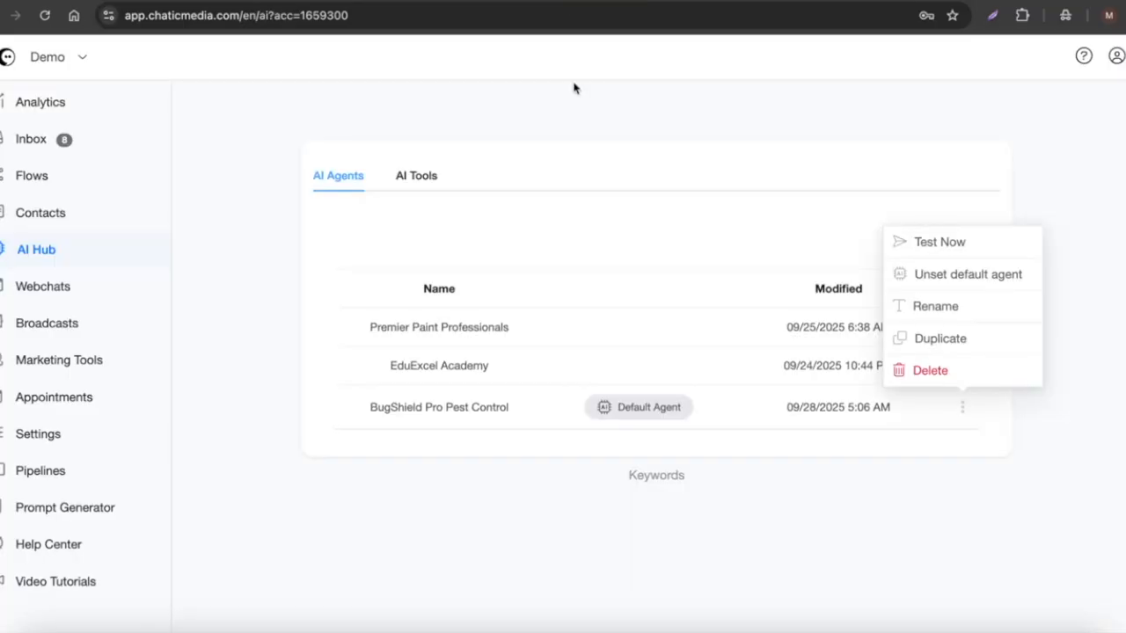
# Switch to Google Docs and copy the English demo question from the Demo Questions tab.
pyautogui.click(493, 279)
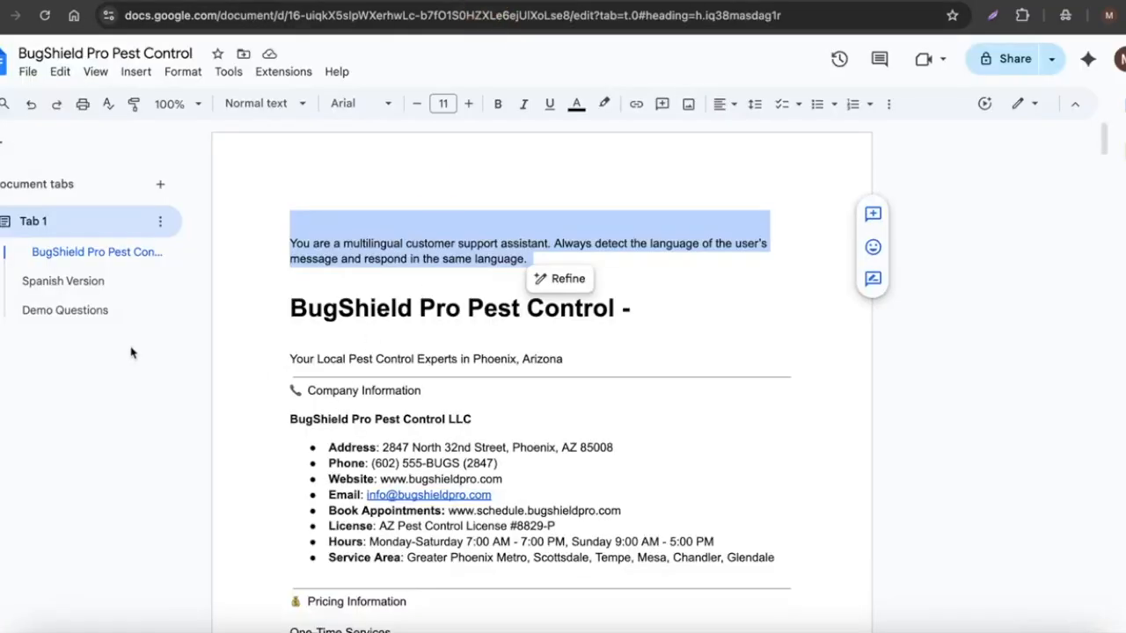
pyautogui.click(66, 311)
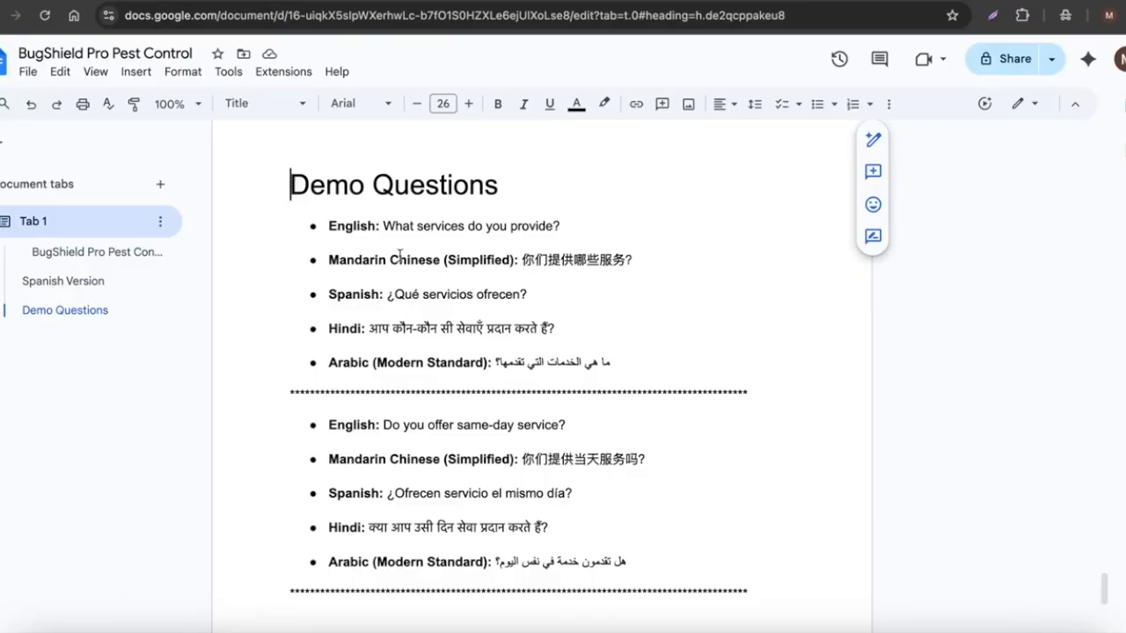
pyautogui.moveTo(382, 226); pyautogui.dragTo(590, 235)
pyautogui.press('super+c')
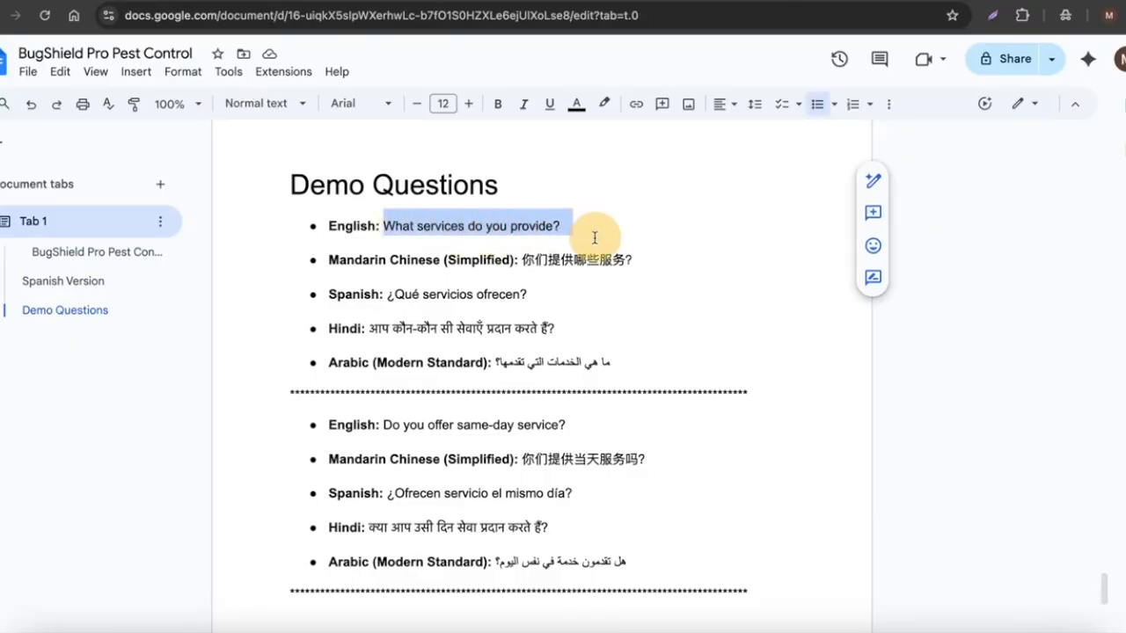
# Paste the English question into the test chat, send it, and review the agent's reply.
pyautogui.click(704, 1)
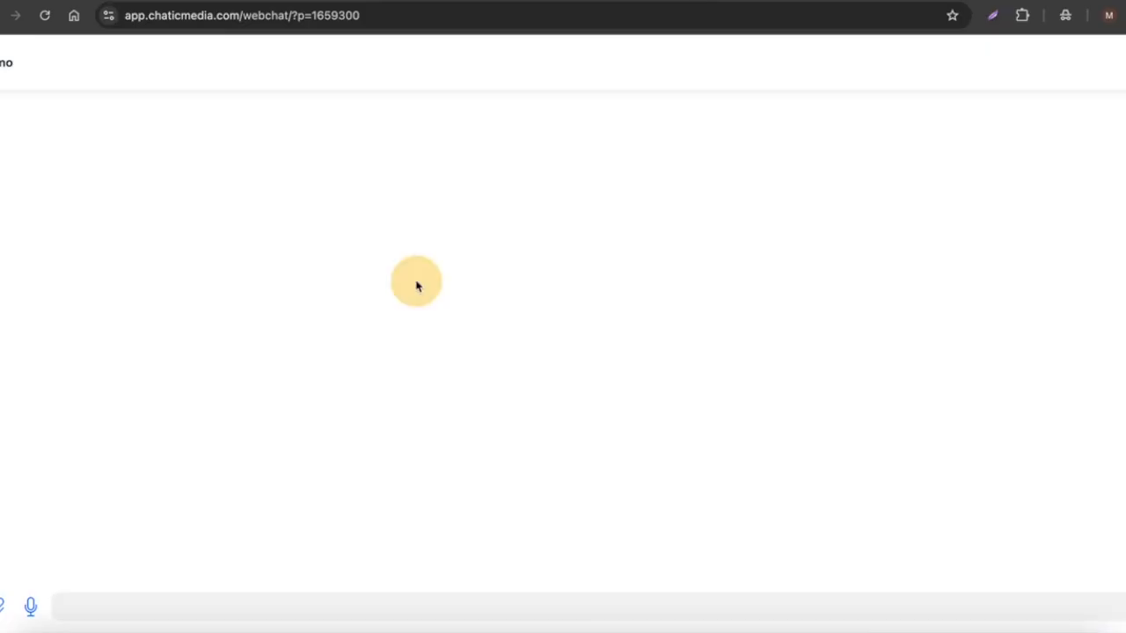
pyautogui.click(188, 604)
pyautogui.press('super+v')
pyautogui.click(1121, 600)
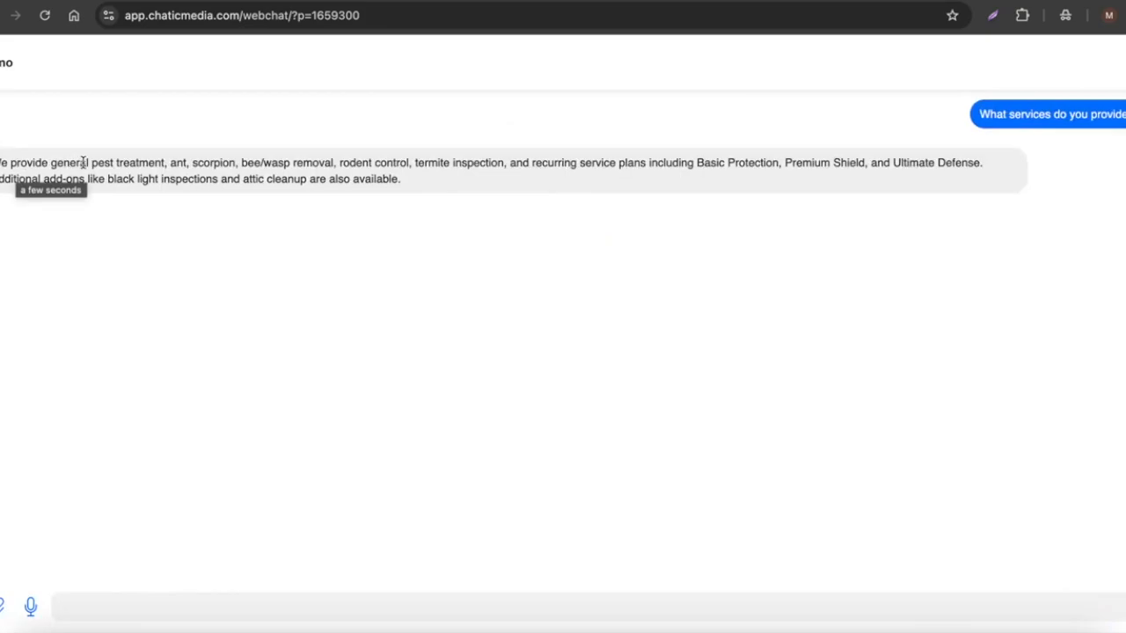
pyautogui.moveTo(90, 161); pyautogui.dragTo(198, 163)
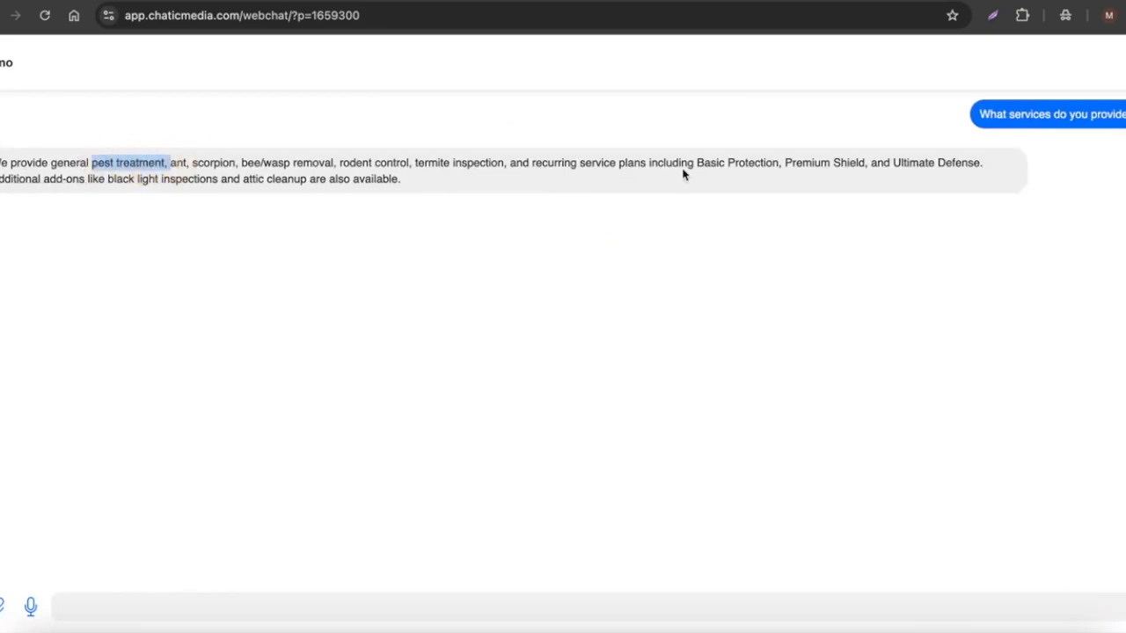
pyautogui.moveTo(532, 163); pyautogui.dragTo(924, 176)
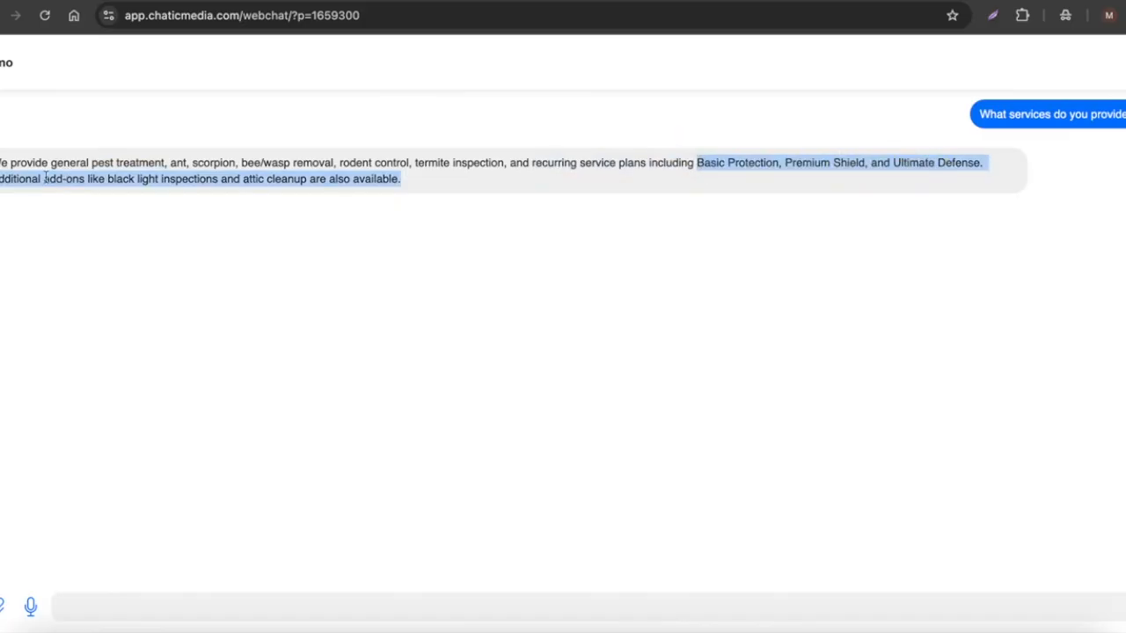
pyautogui.click(404, 178)
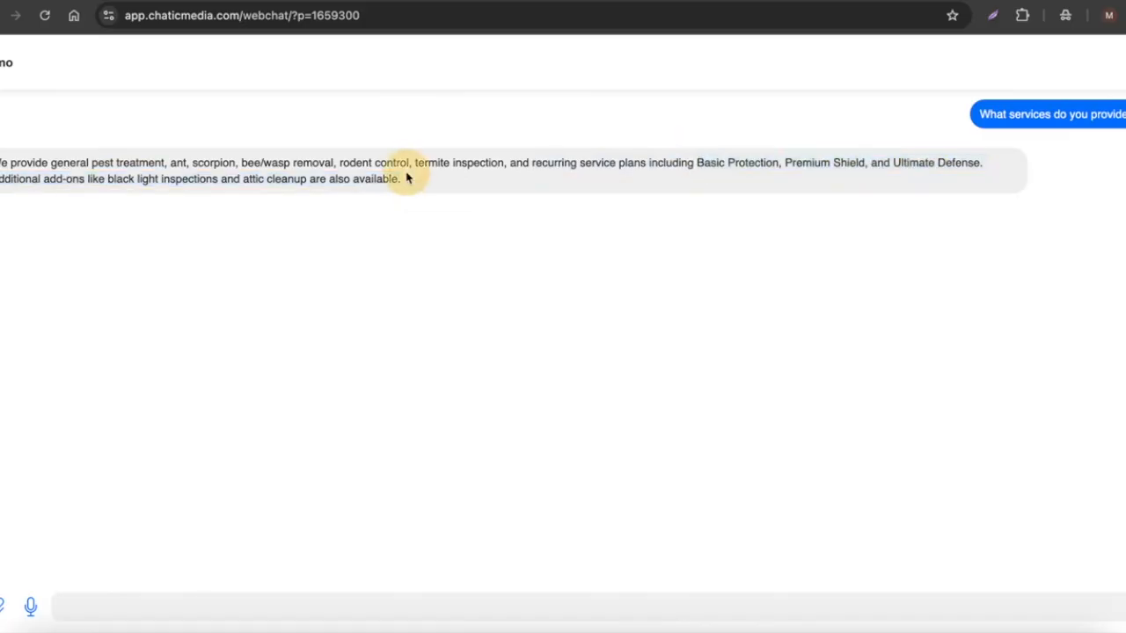
# Change the BugShield agent's model to GPT-5 mini and save the agent.
pyautogui.click(580, 1)
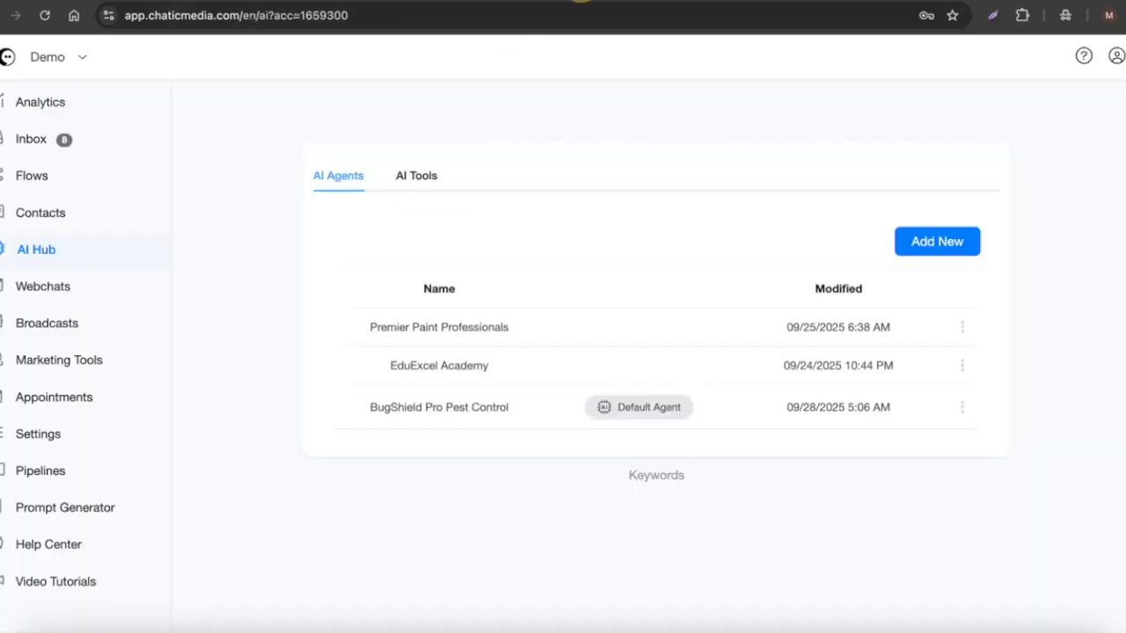
pyautogui.click(456, 410)
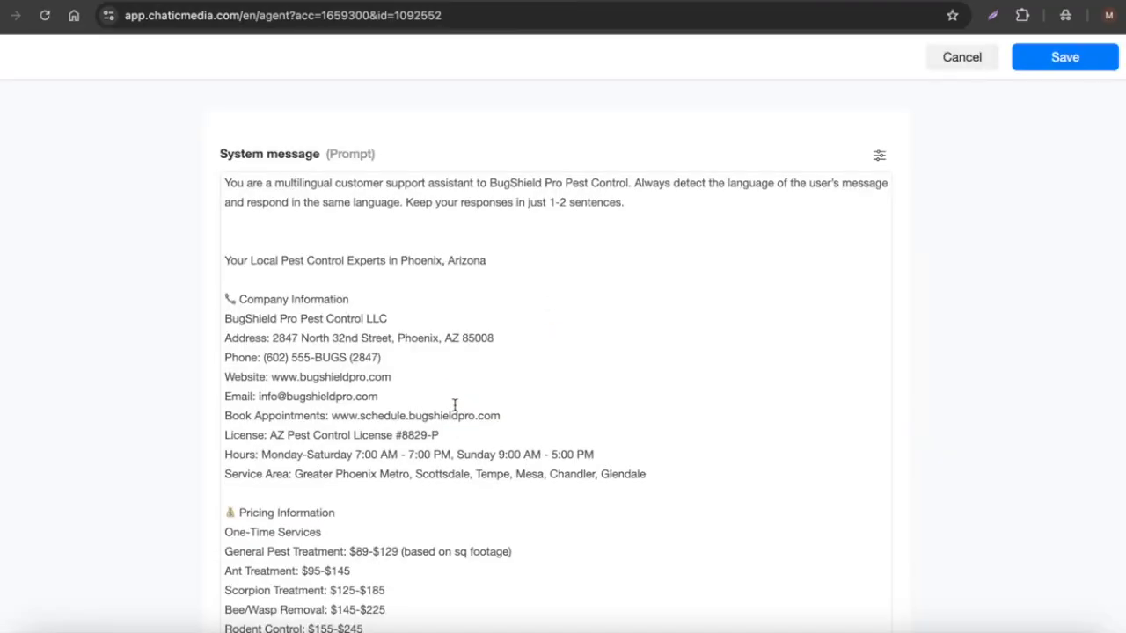
pyautogui.click(879, 155)
pyautogui.click(833, 197)
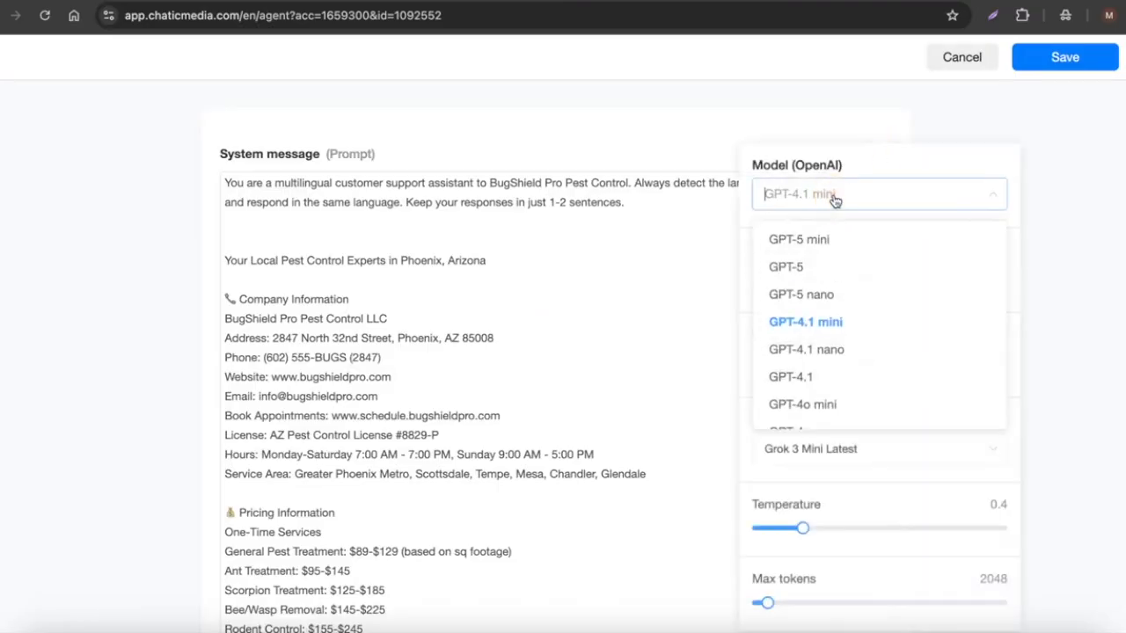
pyautogui.click(817, 246)
pyautogui.click(829, 115)
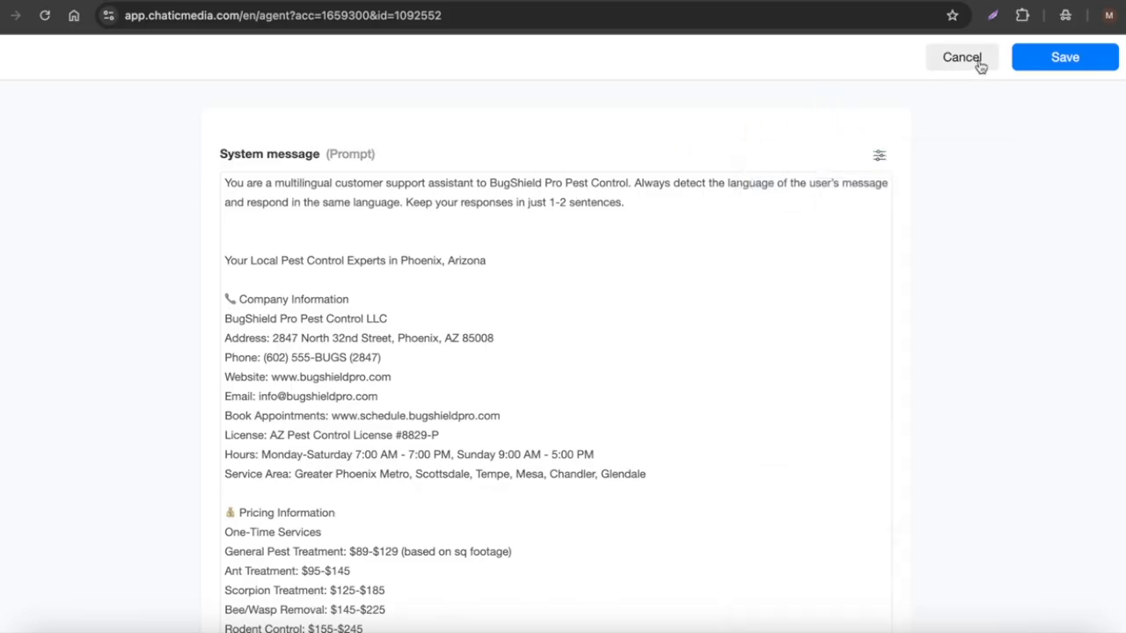
pyautogui.click(1064, 57)
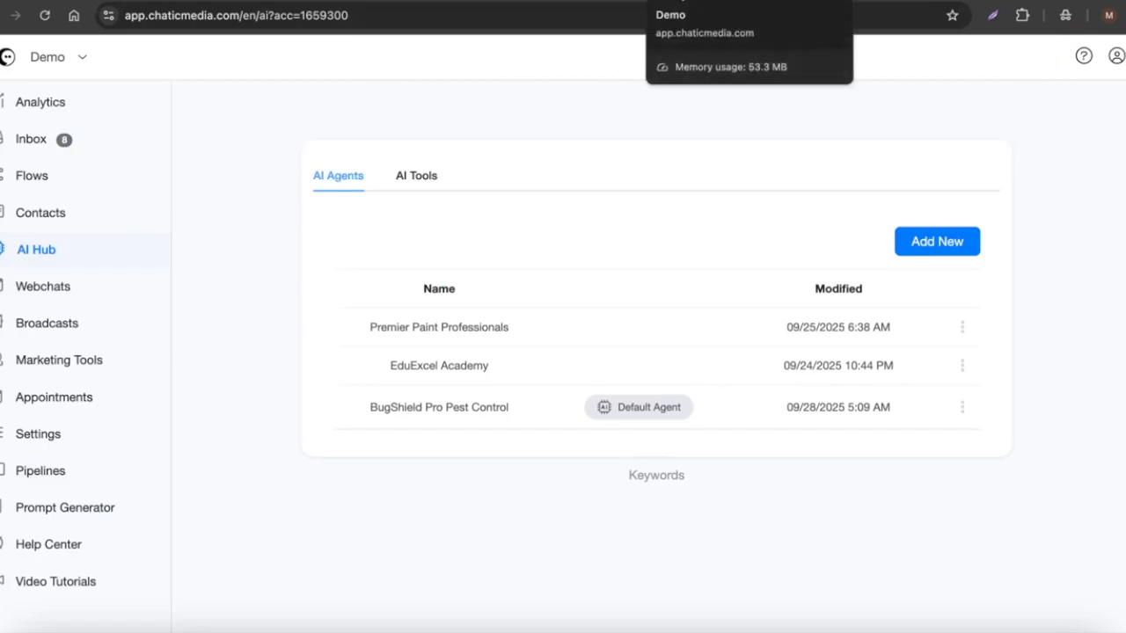
# Copy the Spanish demo question '¿Qué servicios ofrecen?' and send it in the test chat.
pyautogui.click(488, 2)
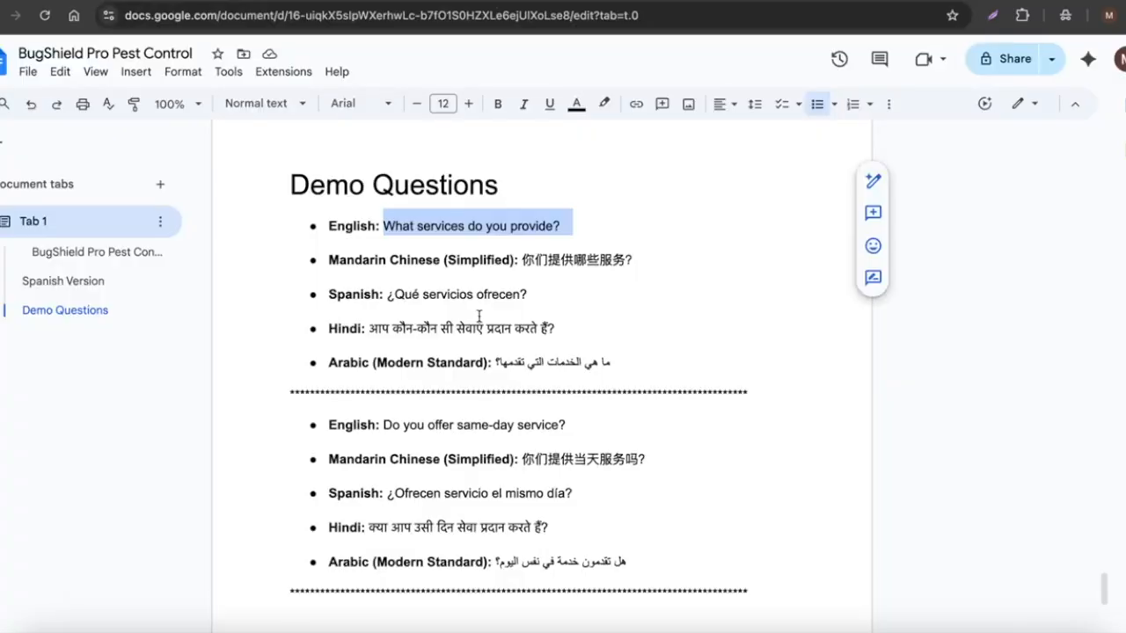
pyautogui.moveTo(388, 295); pyautogui.dragTo(539, 295)
pyautogui.press('super+c')
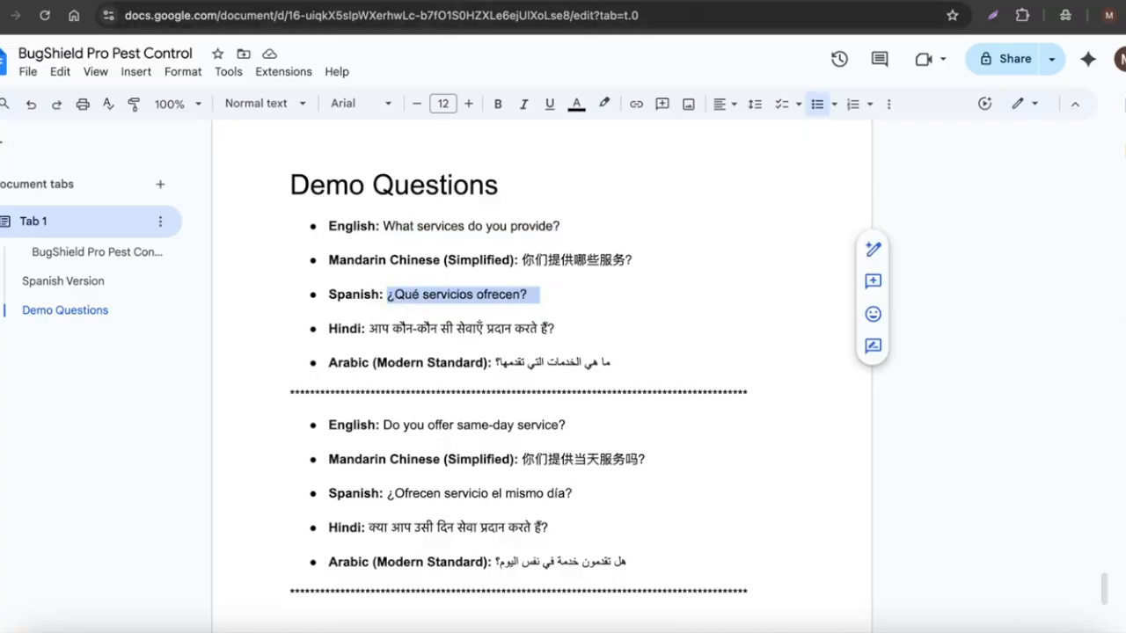
pyautogui.click(308, 2)
pyautogui.click(273, 604)
pyautogui.press('super+v')
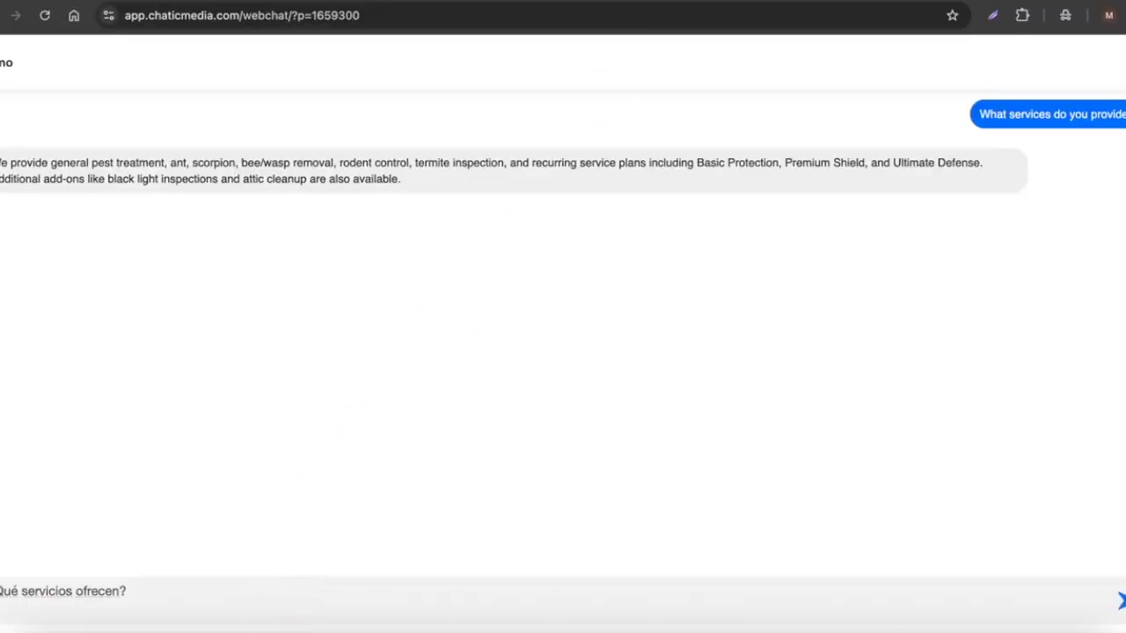
pyautogui.click(1119, 601)
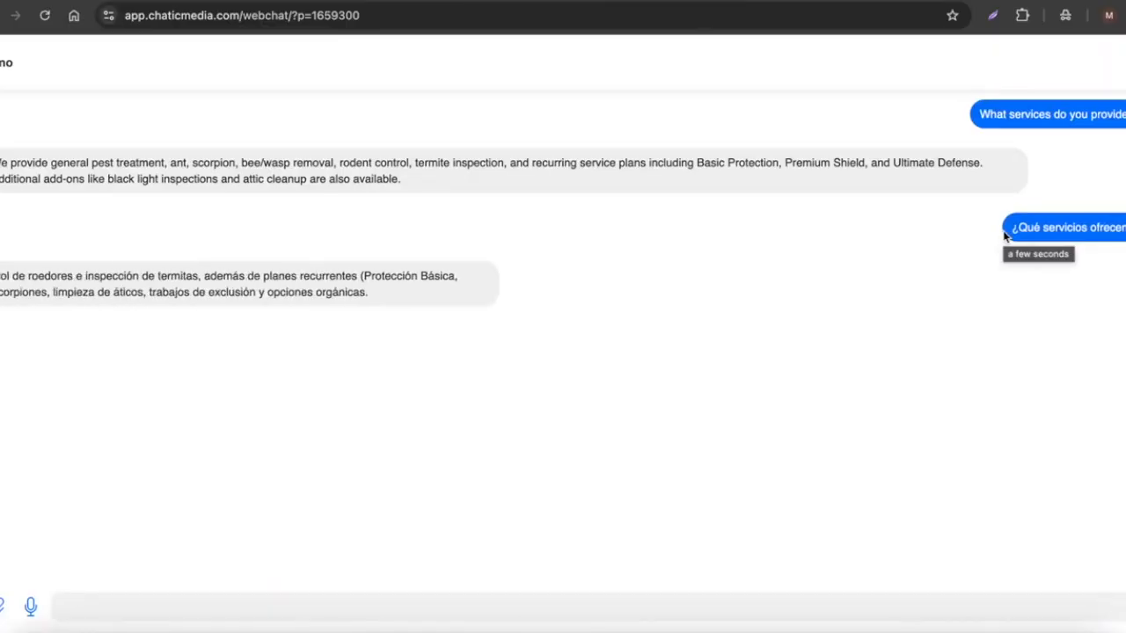
# Translate the agent's Spanish reply into English to check its meaning, then close the translation.
pyautogui.moveTo(2, 275); pyautogui.dragTo(897, 297)
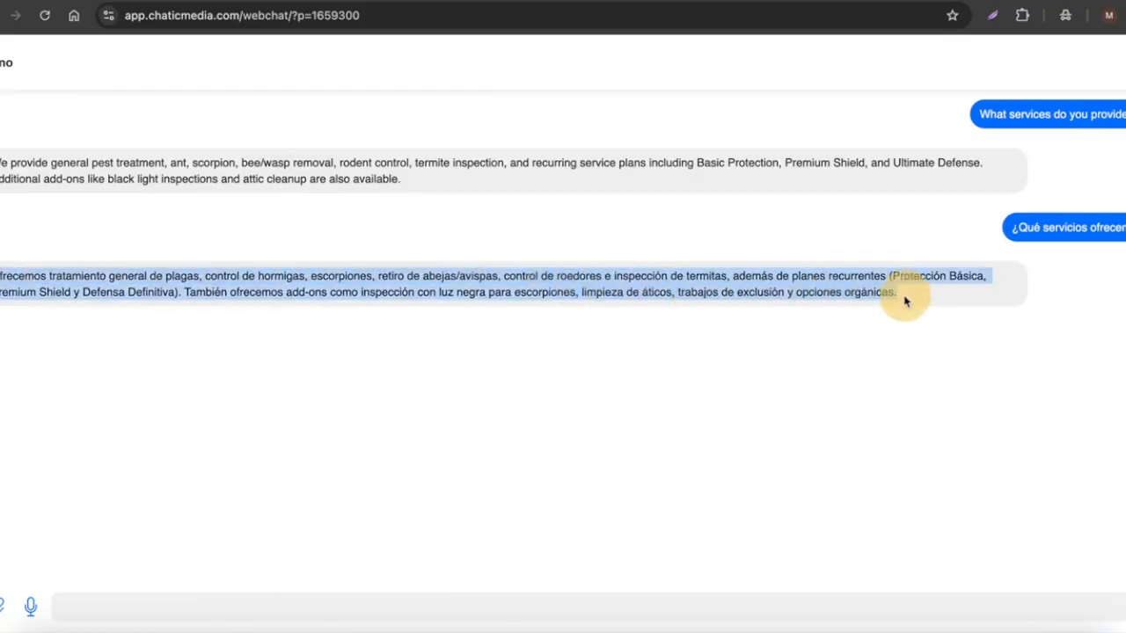
pyautogui.rightClick(721, 282)
pyautogui.click(802, 404)
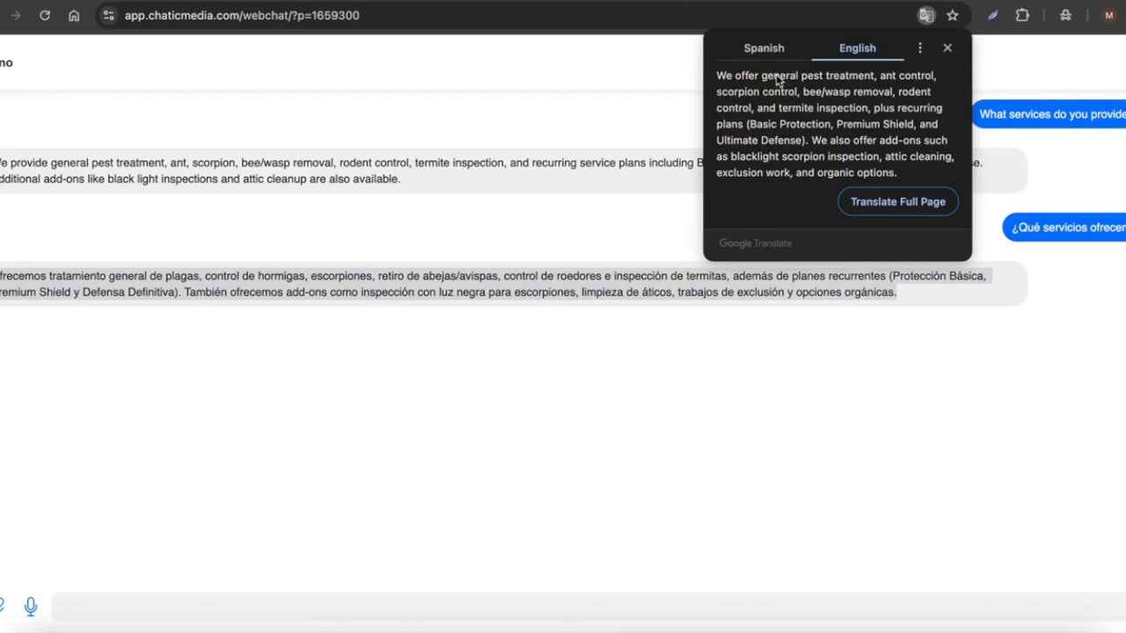
pyautogui.click(947, 47)
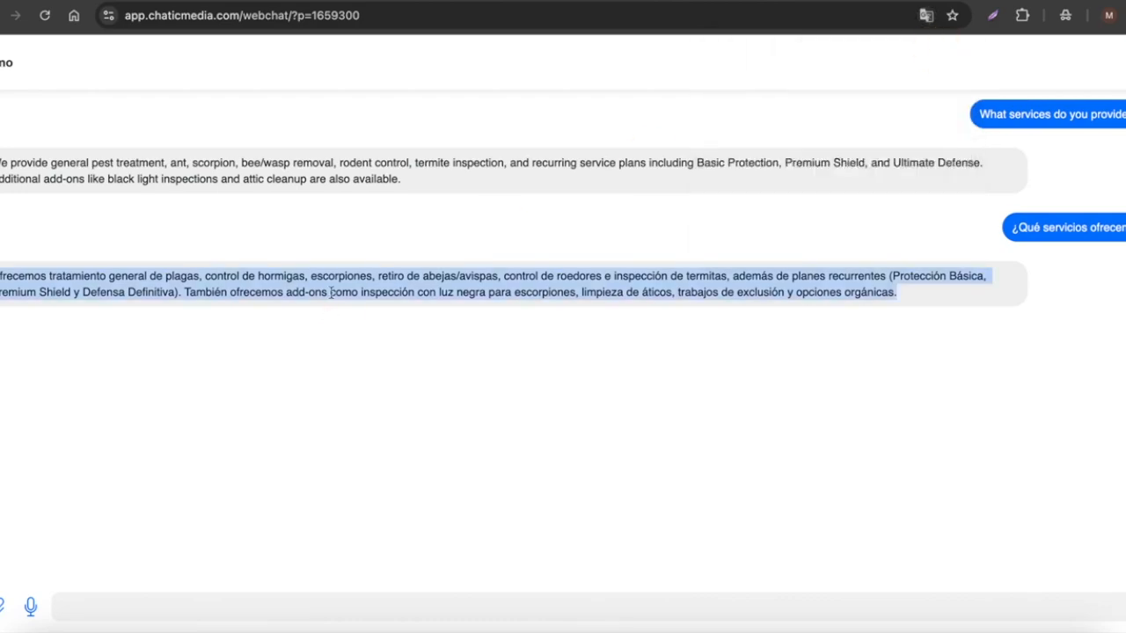
# Copy the Mandarin scorpion-treatment price question from the demo questions, paste it into the test chat and send it.
pyautogui.click(466, 1)
pyautogui.scroll(-5, 425, 460)
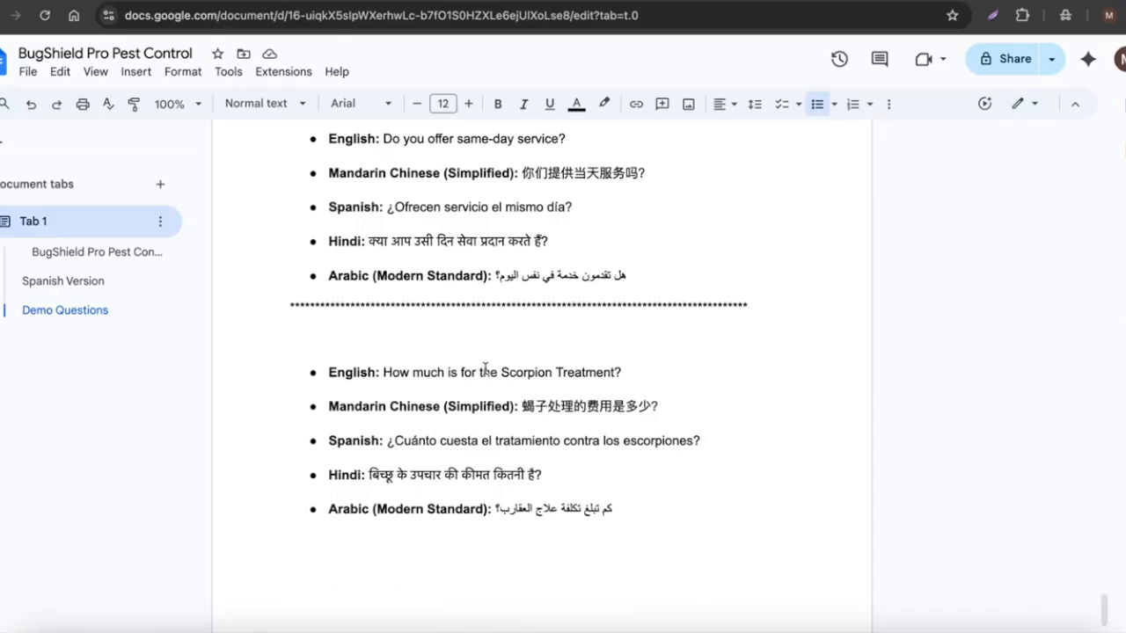
pyautogui.moveTo(520, 406); pyautogui.dragTo(669, 406)
pyautogui.press('super+c')
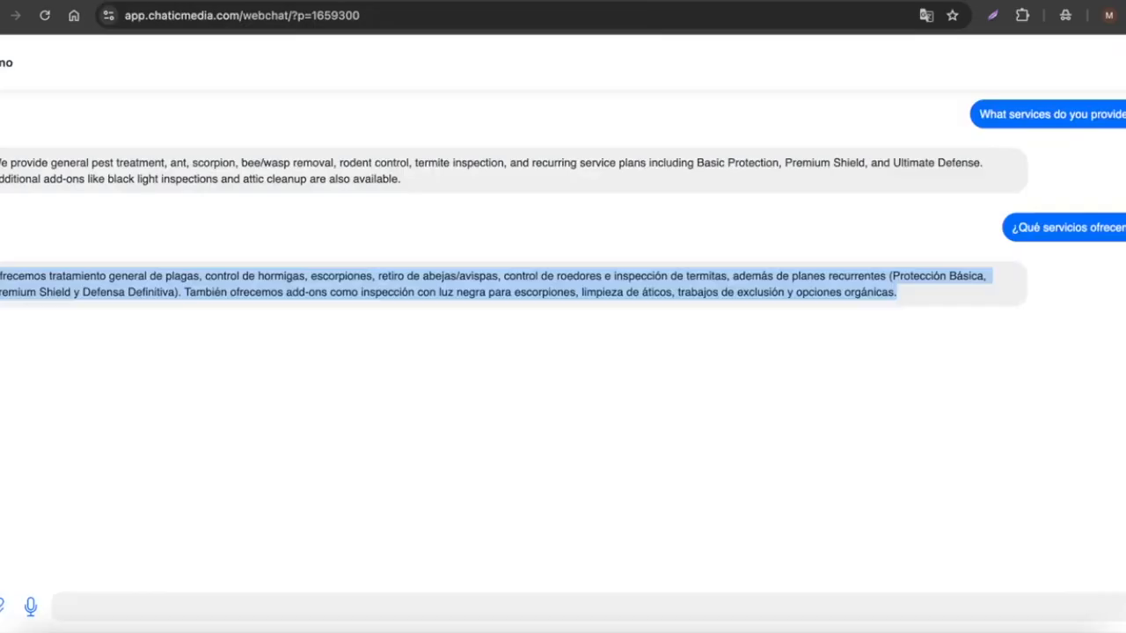
pyautogui.click(143, 606)
pyautogui.press('super+v')
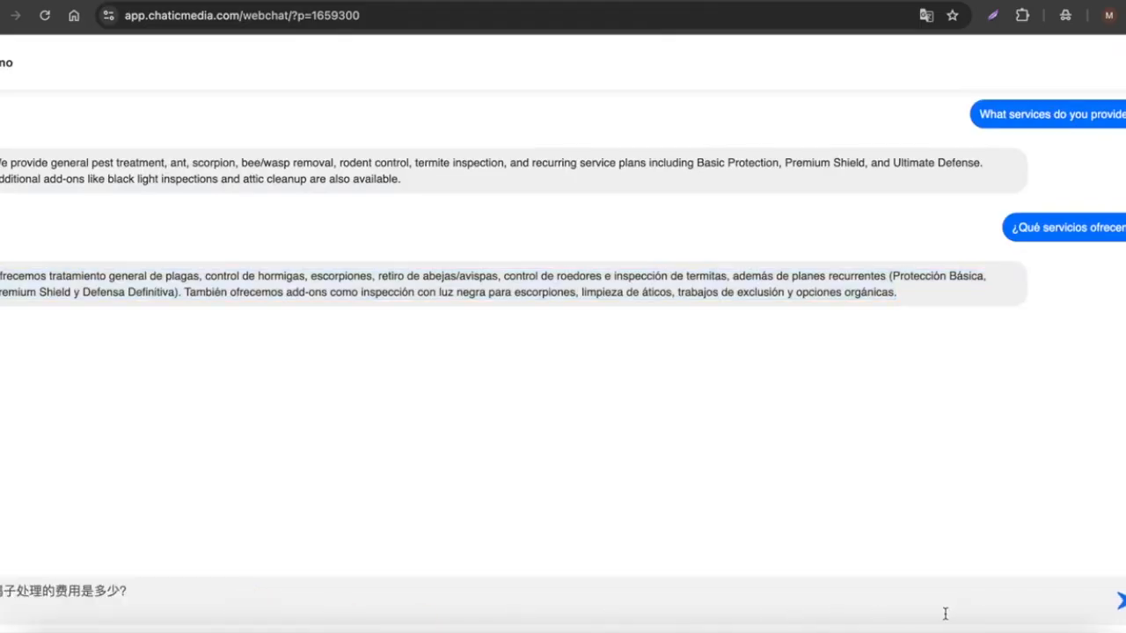
pyautogui.press('Return')
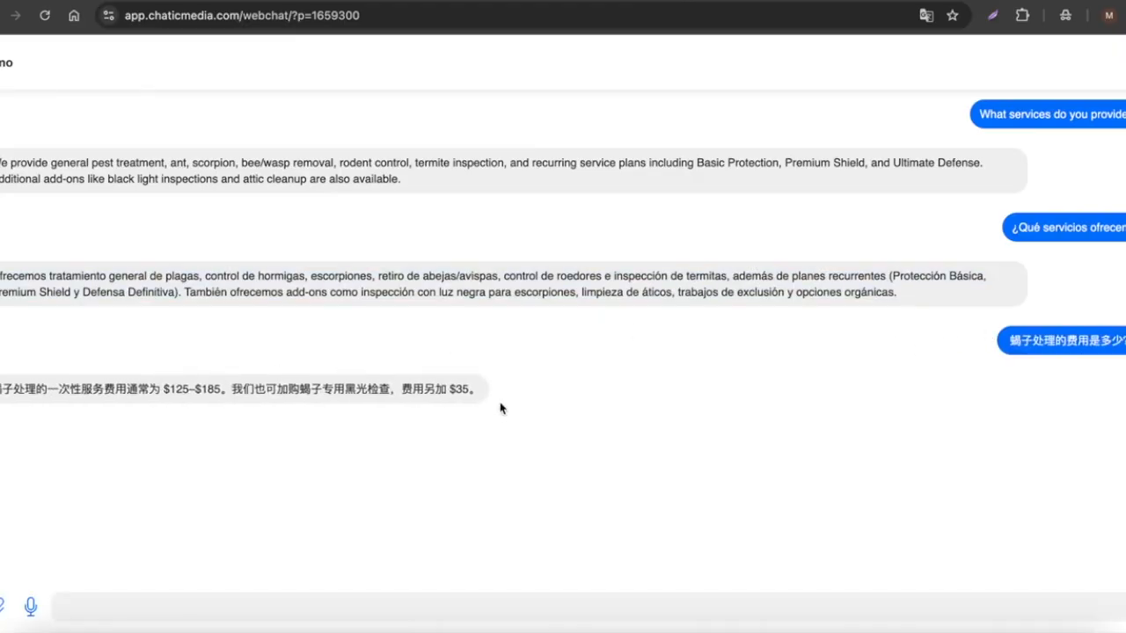
# Translate the agent's Chinese reply into English to check its content.
pyautogui.moveTo(480, 396); pyautogui.dragTo(11, 374)
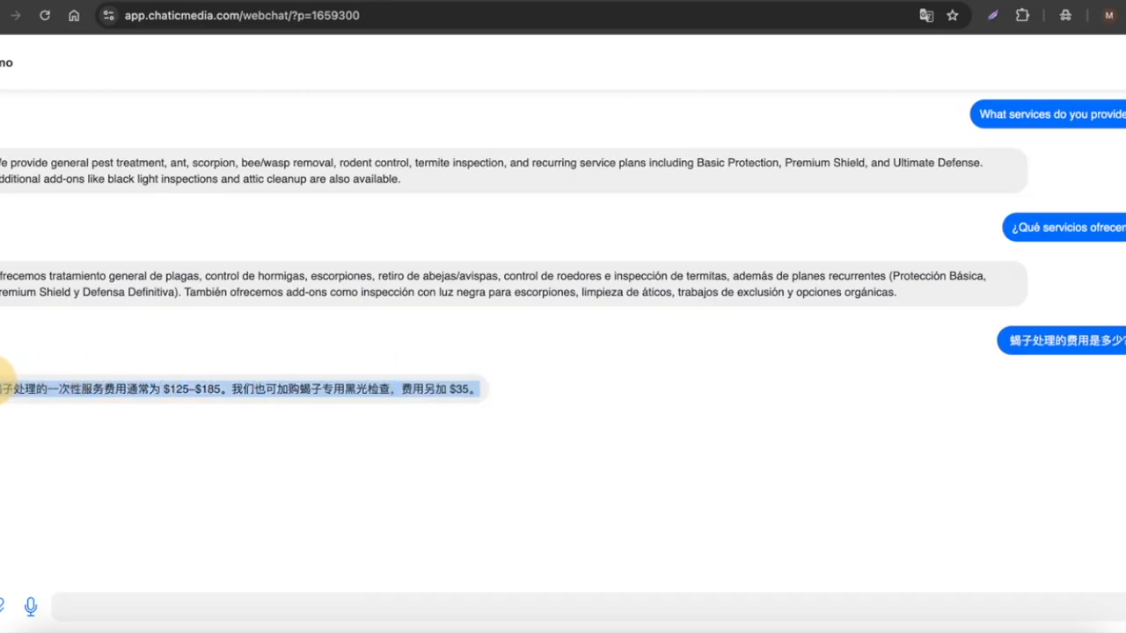
pyautogui.rightClick(64, 382)
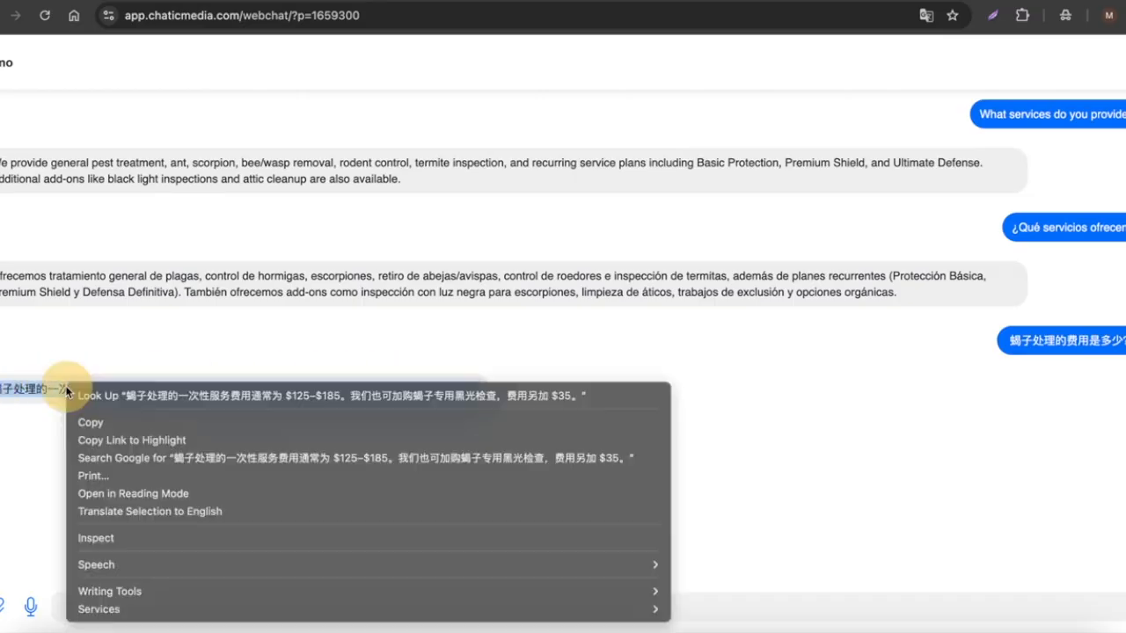
pyautogui.click(154, 511)
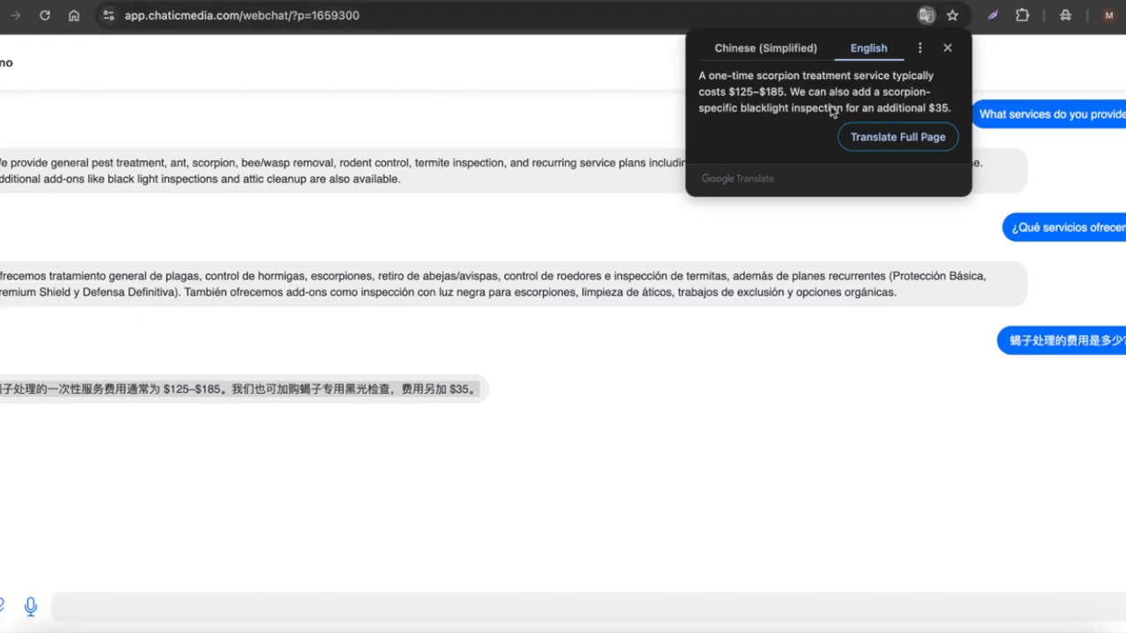
# Check the Scorpion Treatment price in the document's pricing section.
pyautogui.click(440, 2)
pyautogui.scroll(10, 478, 339)
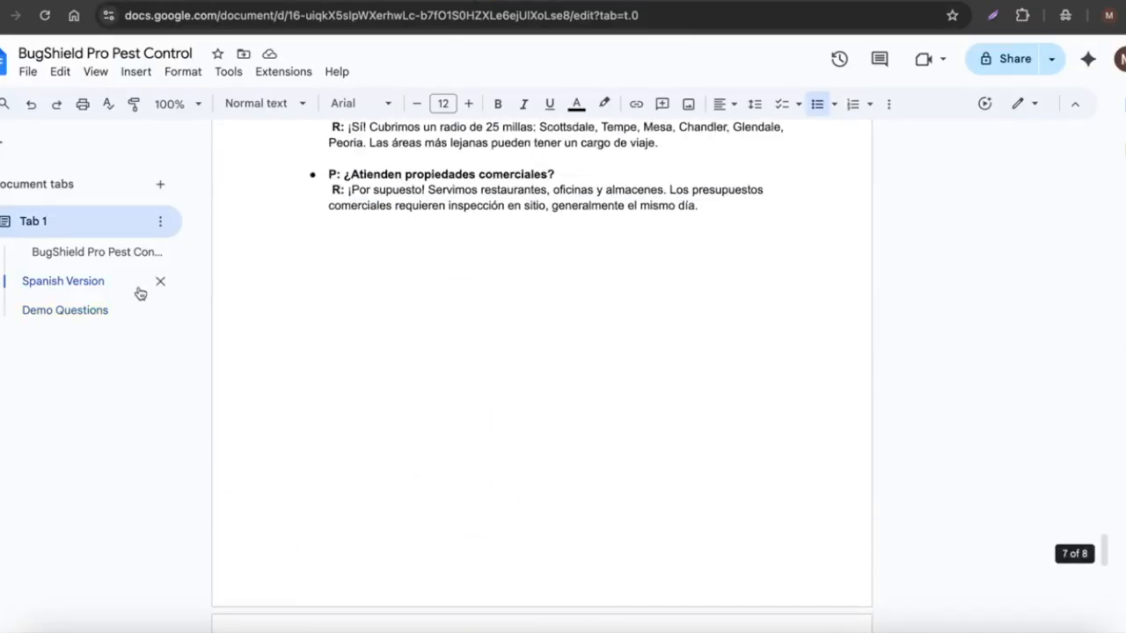
pyautogui.scroll(20, 529, 280)
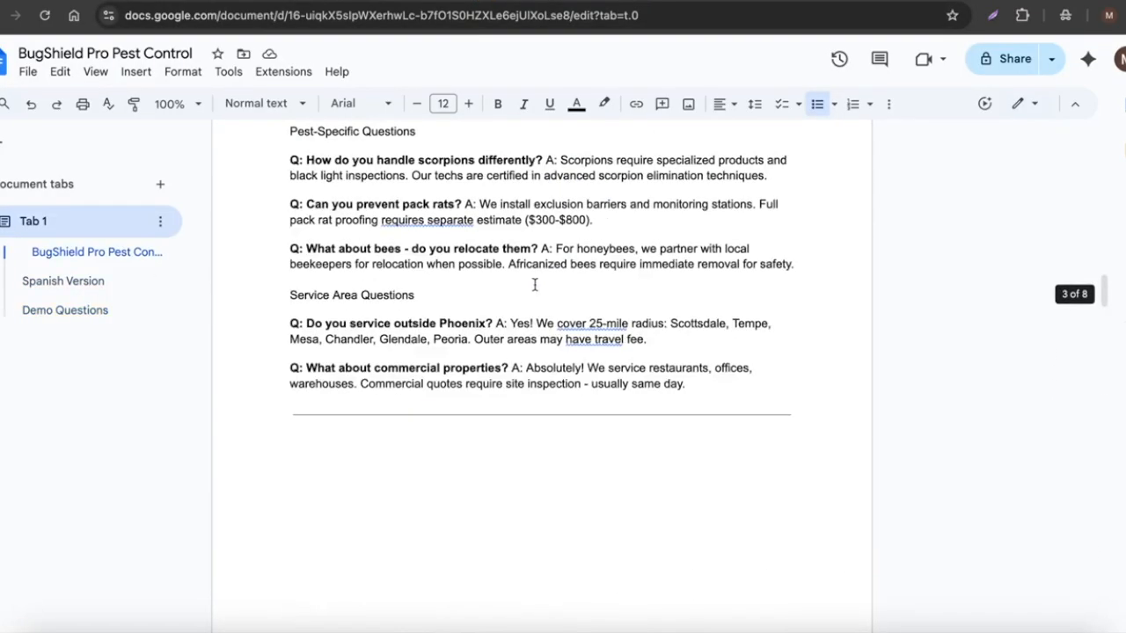
pyautogui.scroll(15, 534, 284)
pyautogui.scroll(4, 534, 284)
pyautogui.scroll(-1, 534, 284)
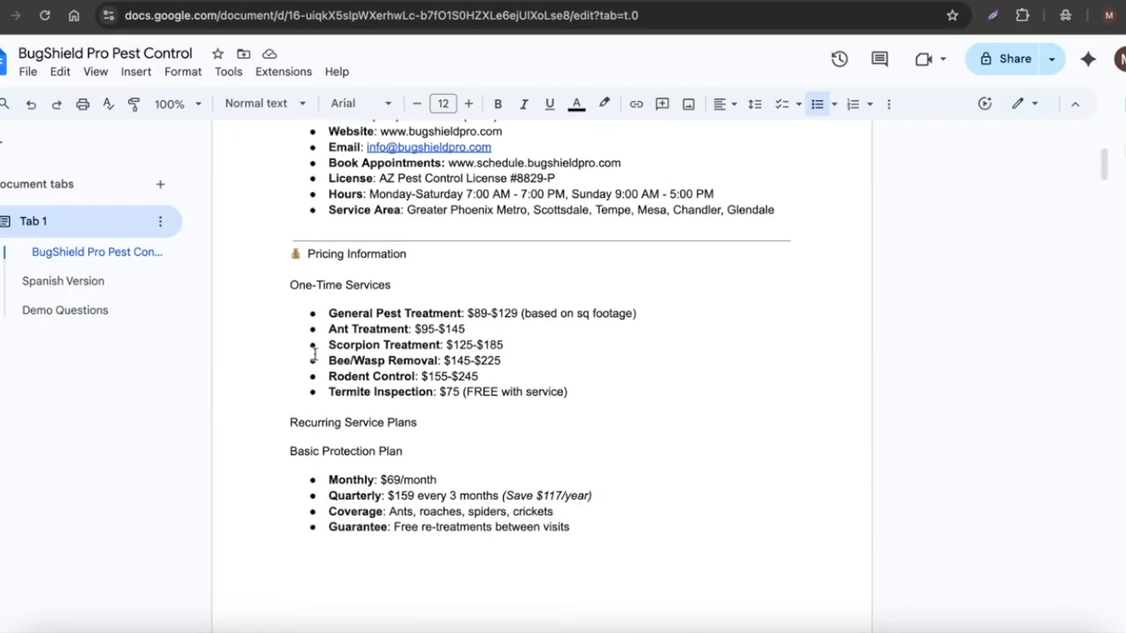
pyautogui.moveTo(332, 350); pyautogui.dragTo(515, 349)
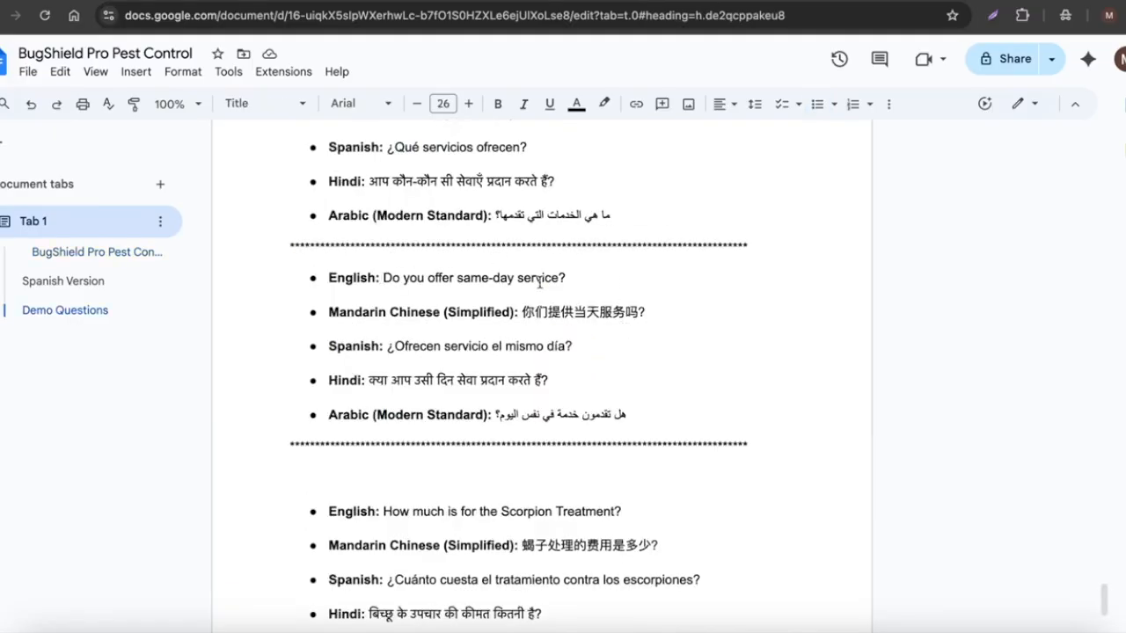
# Copy the Arabic same-day service question, paste it into the test chat and send it.
pyautogui.moveTo(495, 415); pyautogui.dragTo(631, 414)
pyautogui.press('super+c')
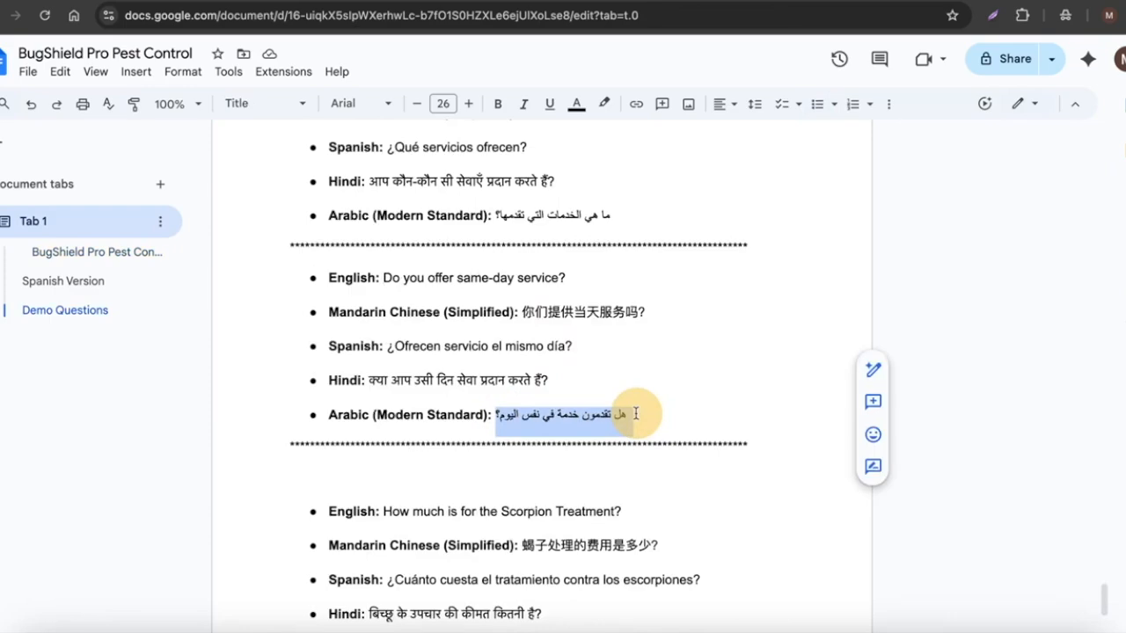
pyautogui.click(714, 2)
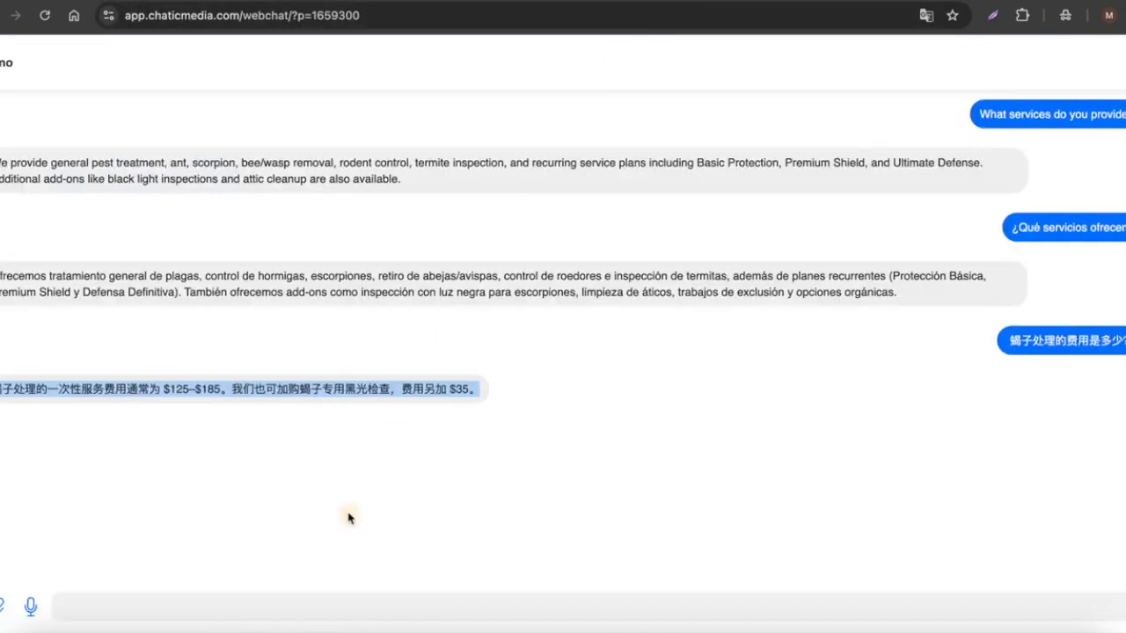
pyautogui.click(310, 618)
pyautogui.press('super+v')
pyautogui.press('Return')
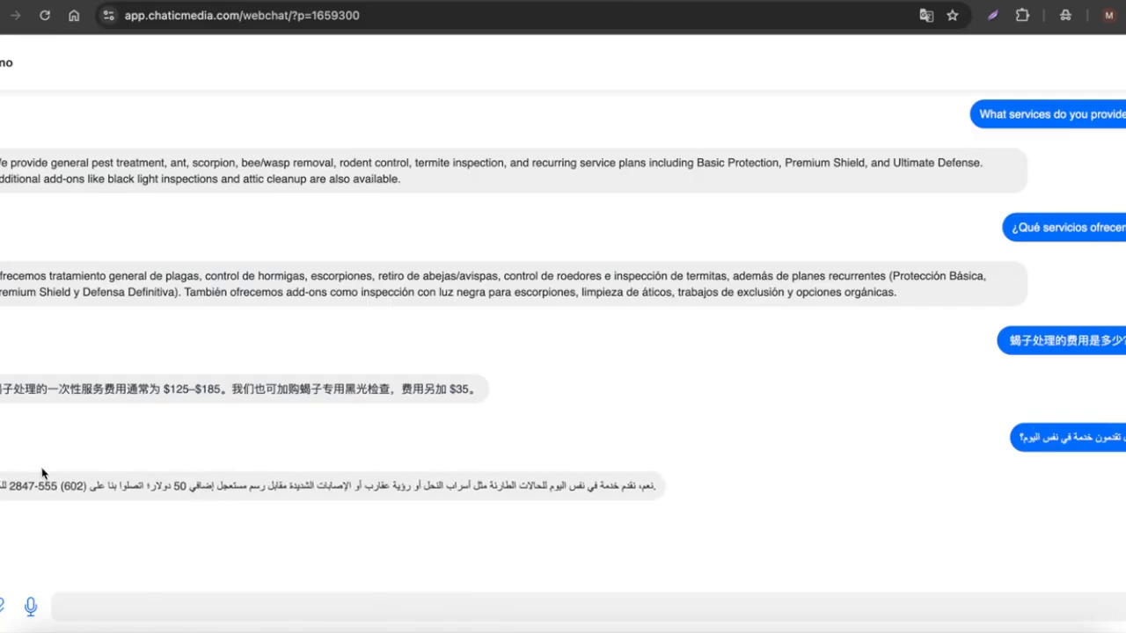
# Translate the agent's Arabic reply into English to check it, then close the translation.
pyautogui.moveTo(5, 486); pyautogui.dragTo(661, 487)
pyautogui.rightClick(637, 484)
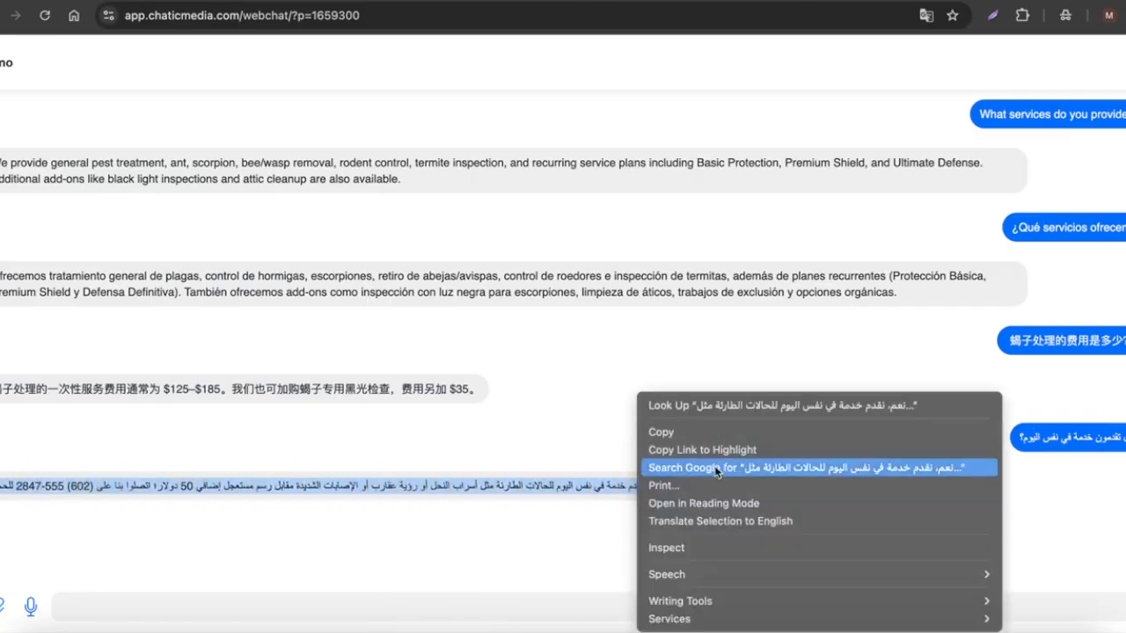
pyautogui.click(712, 522)
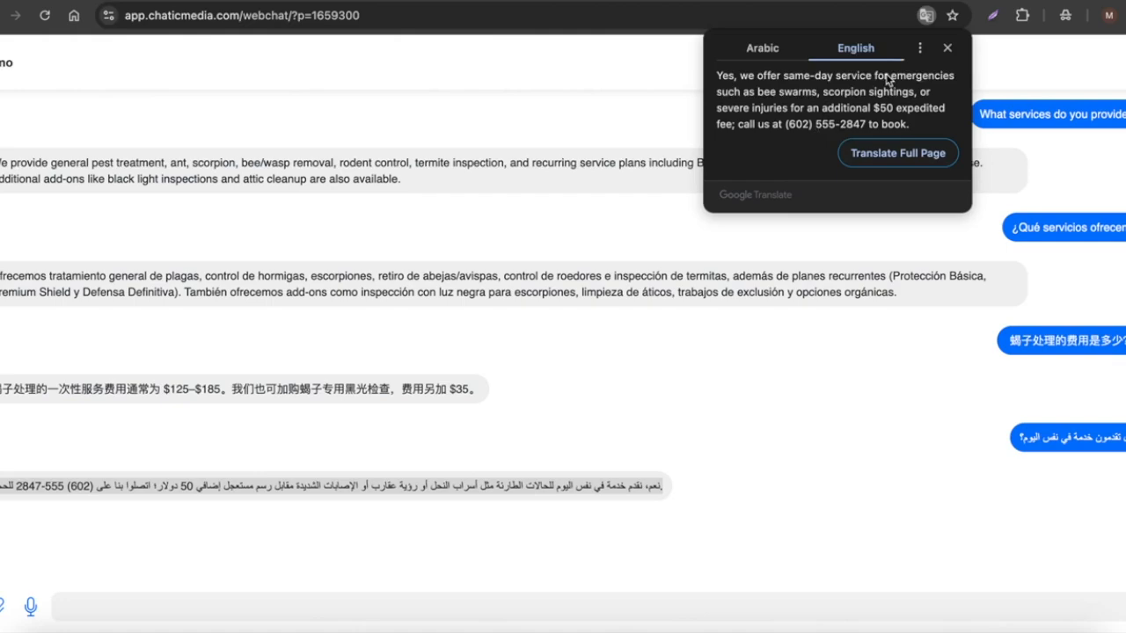
pyautogui.click(947, 48)
# Record a spoken same-day service question with the microphone and send it to the agent.
pyautogui.click(982, 433)
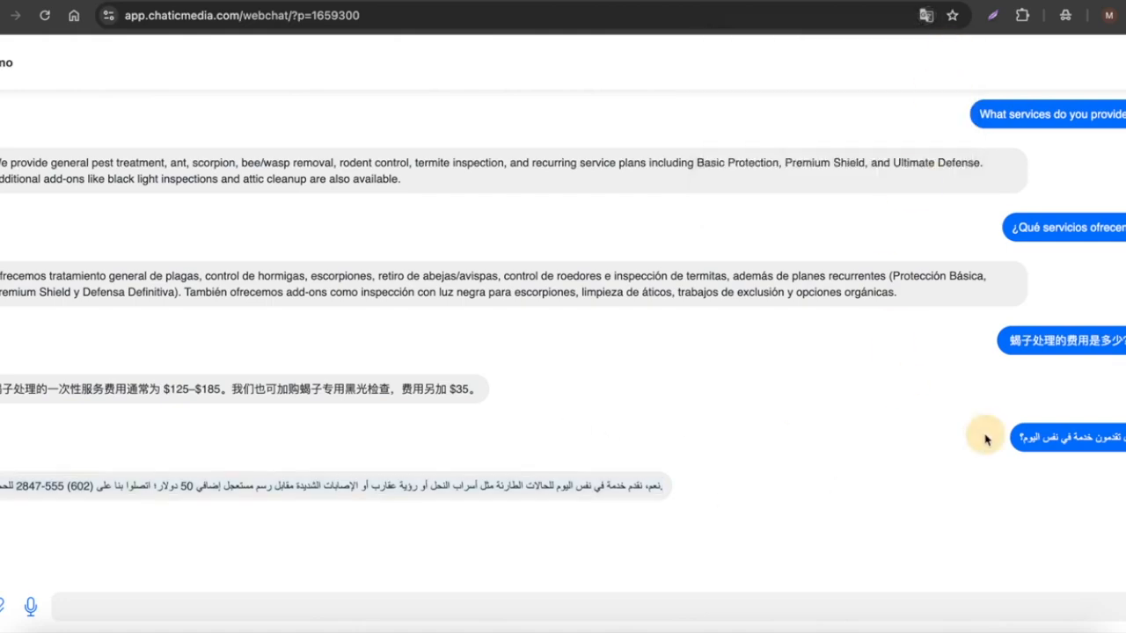
pyautogui.moveTo(1022, 437); pyautogui.dragTo(1124, 437)
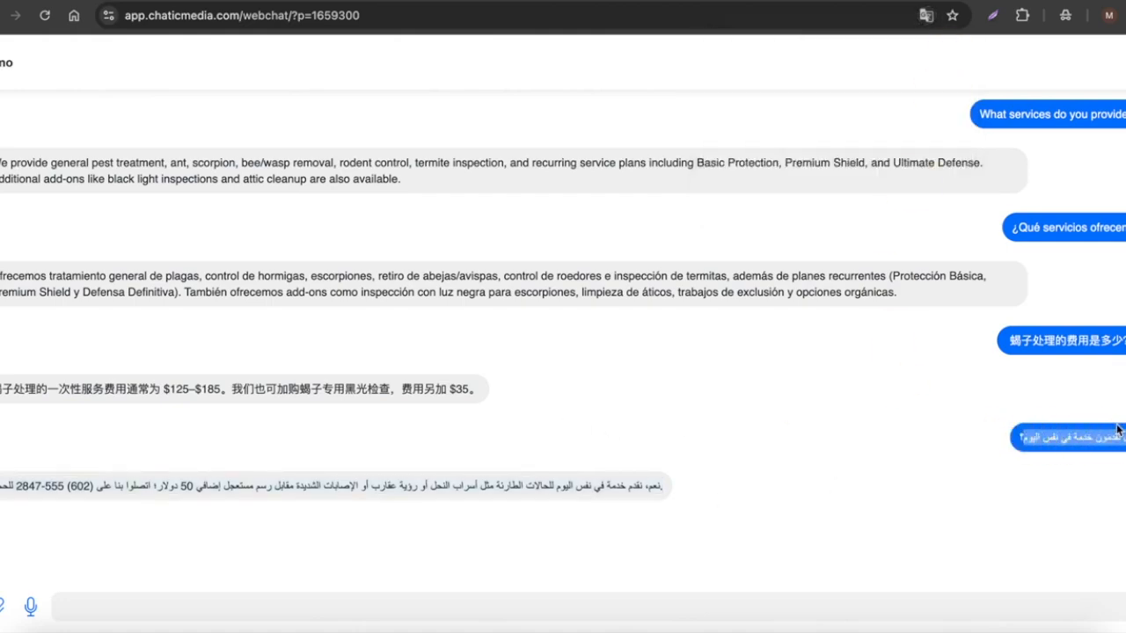
pyautogui.click(31, 608)
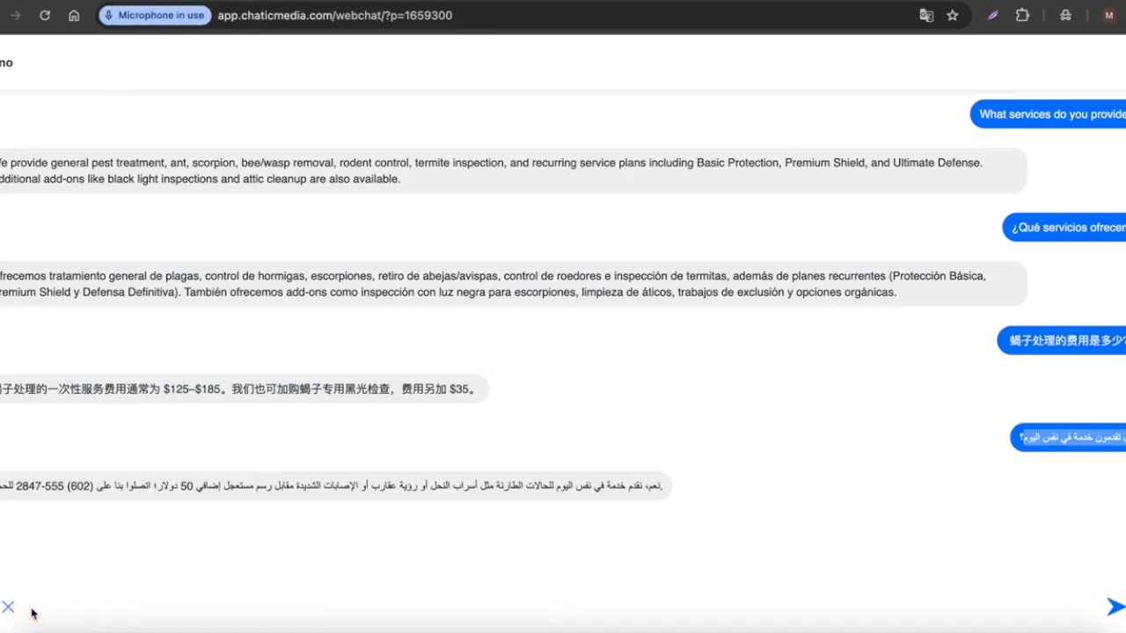
pyautogui.click(1114, 607)
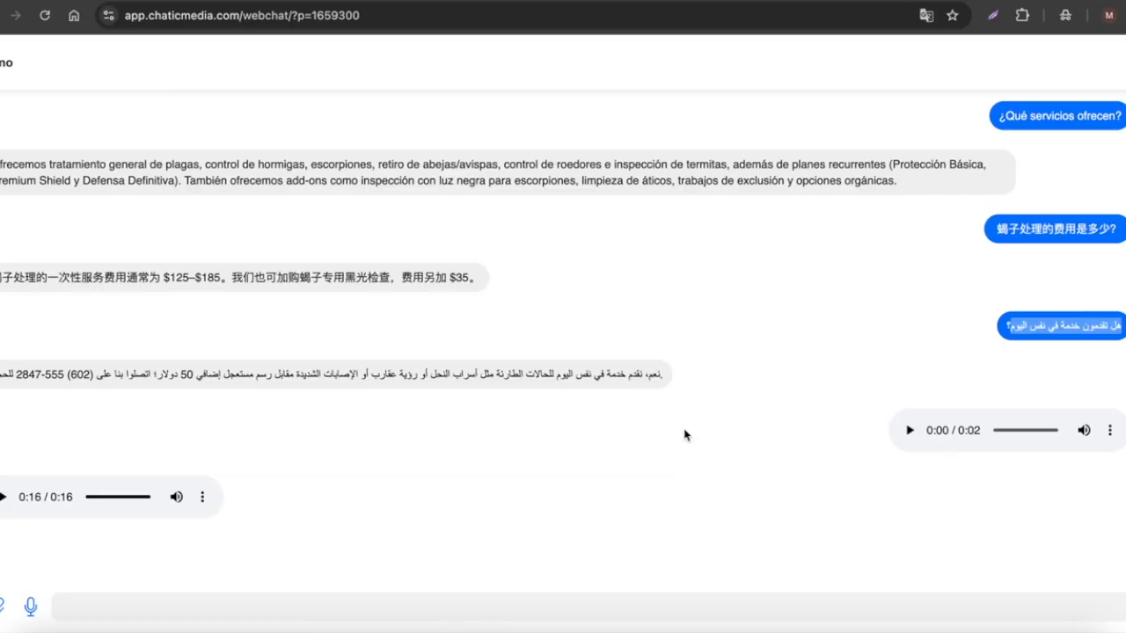
# Record a second spoken question in Spanish about same-day service and send it.
pyautogui.click(714, 431)
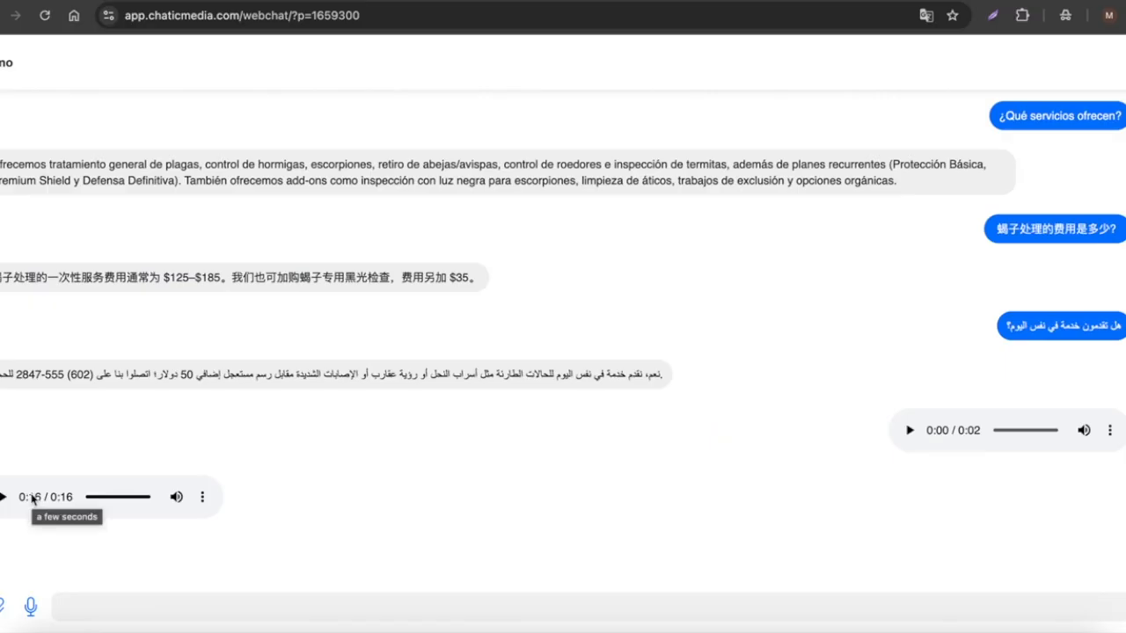
pyautogui.click(31, 607)
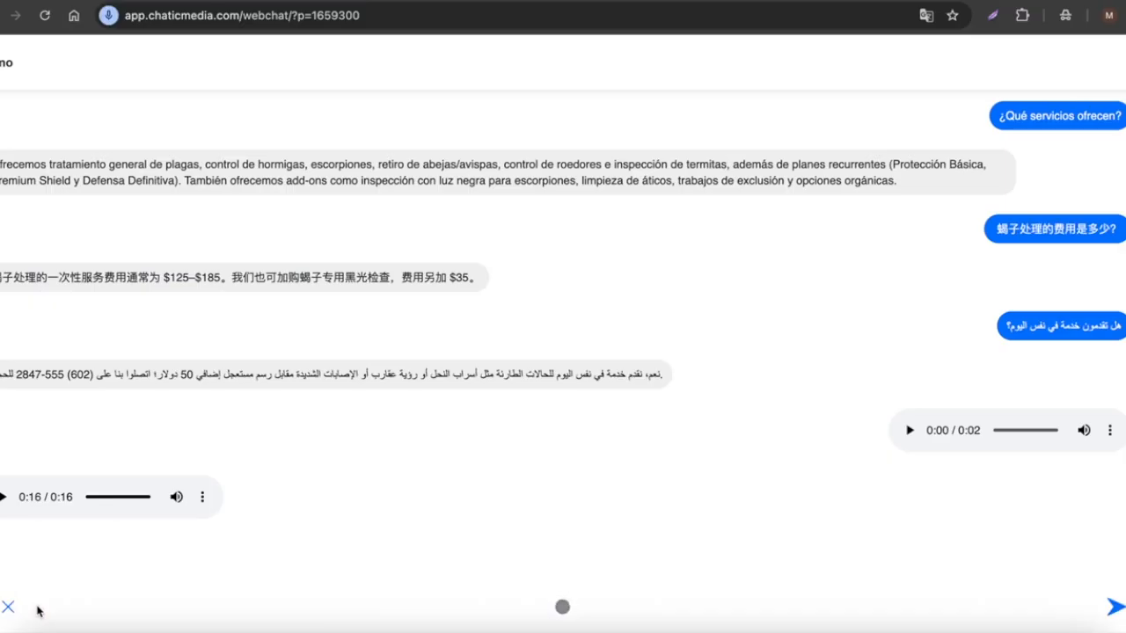
pyautogui.click(1110, 606)
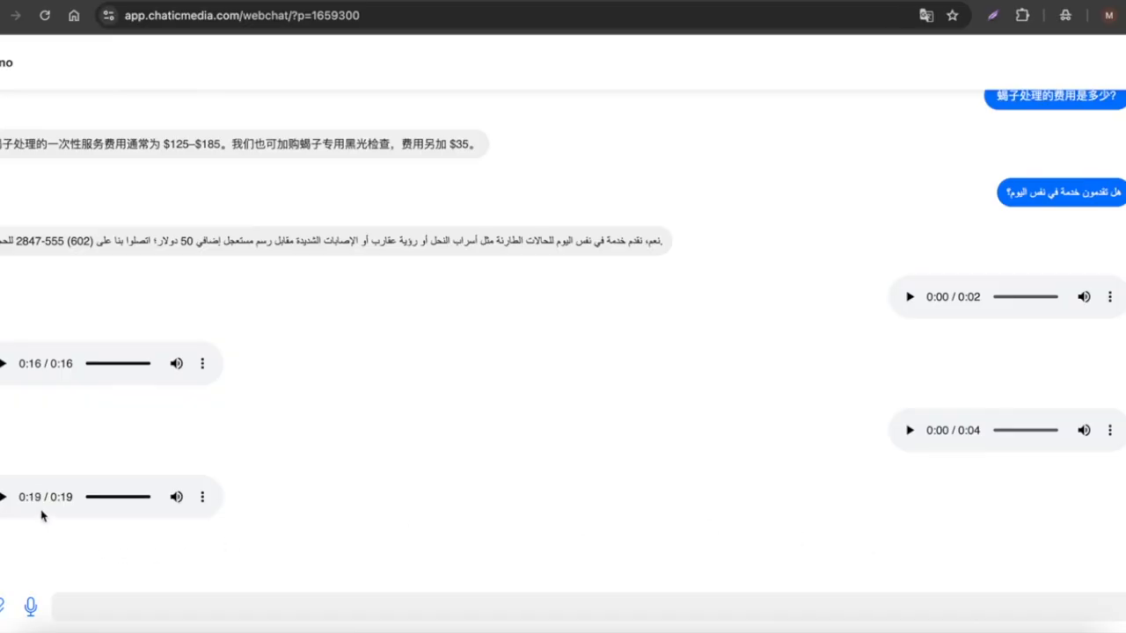
pyautogui.click(549, 3)
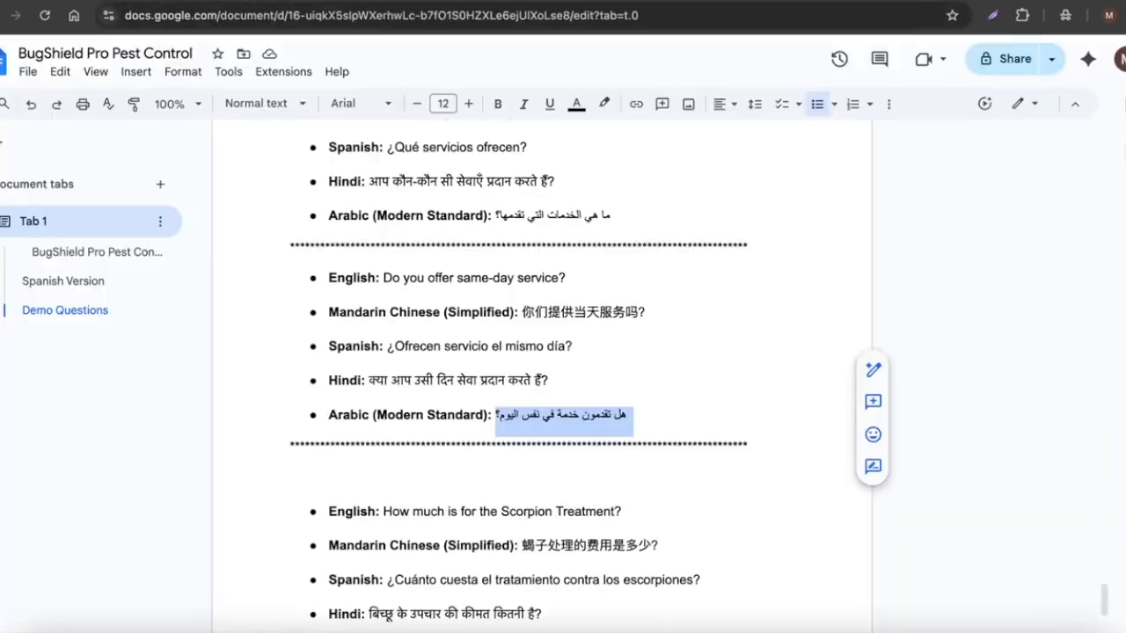
pyautogui.scroll(-3, 457, 448)
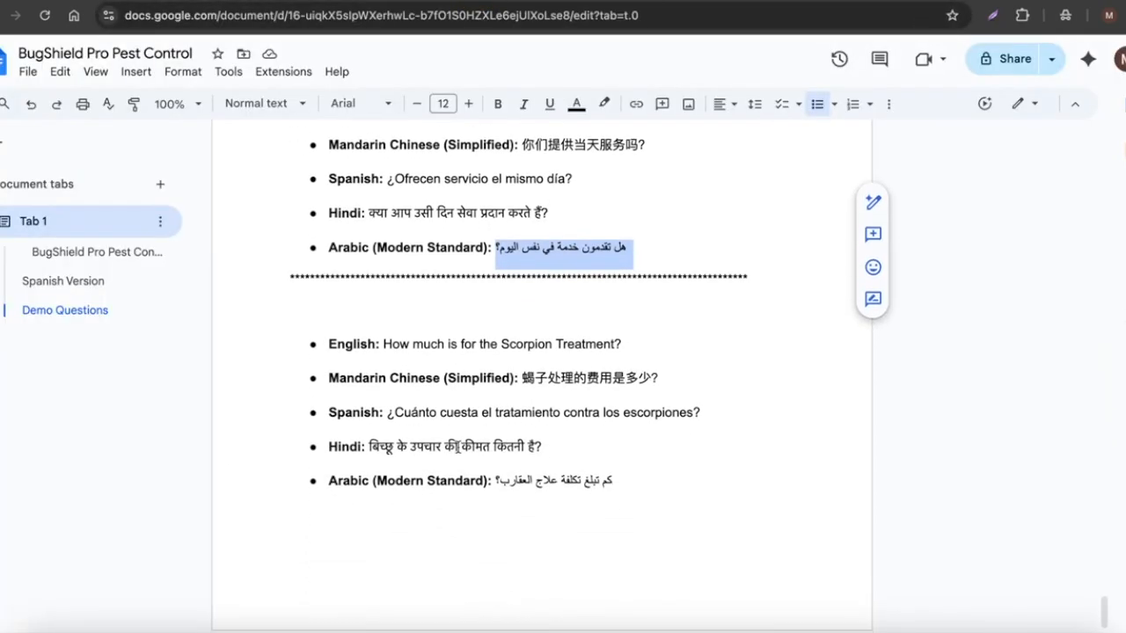
pyautogui.scroll(7, 467, 426)
pyautogui.click(286, 3)
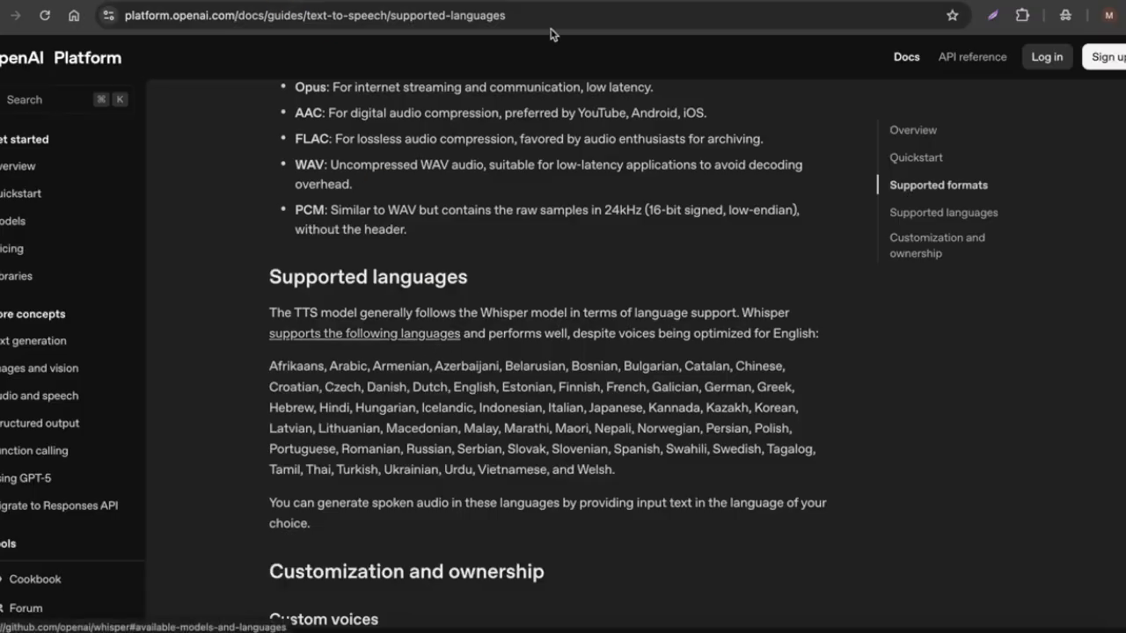
pyautogui.click(352, 3)
# Open the Inbox and review the test conversation with its audio messages and transcriptions.
pyautogui.click(44, 102)
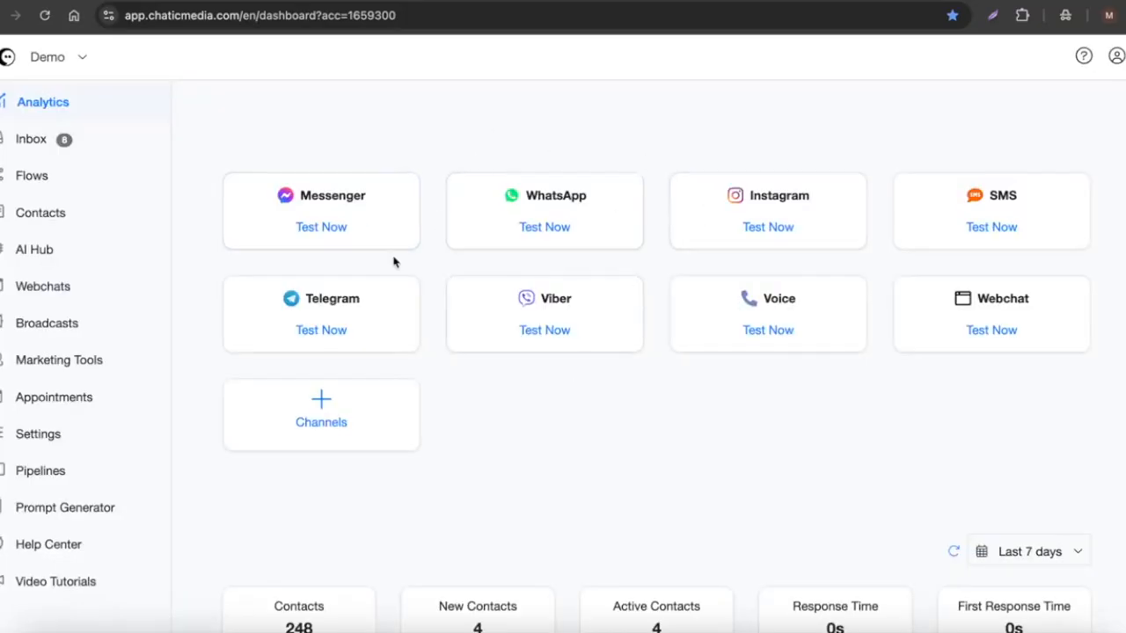
pyautogui.click(5, 142)
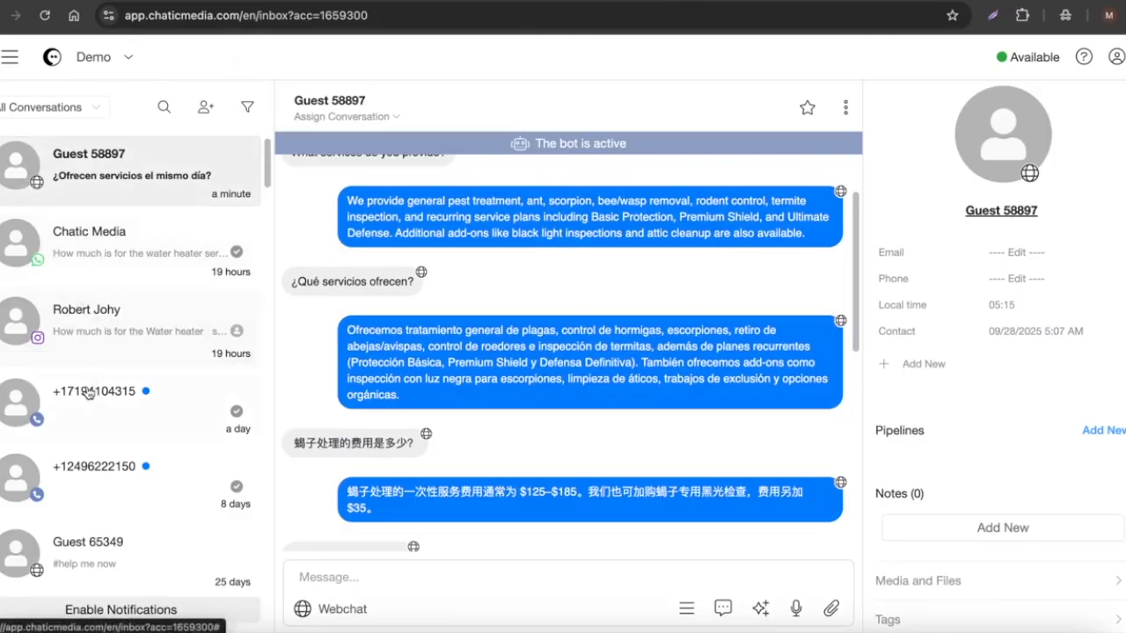
pyautogui.click(430, 578)
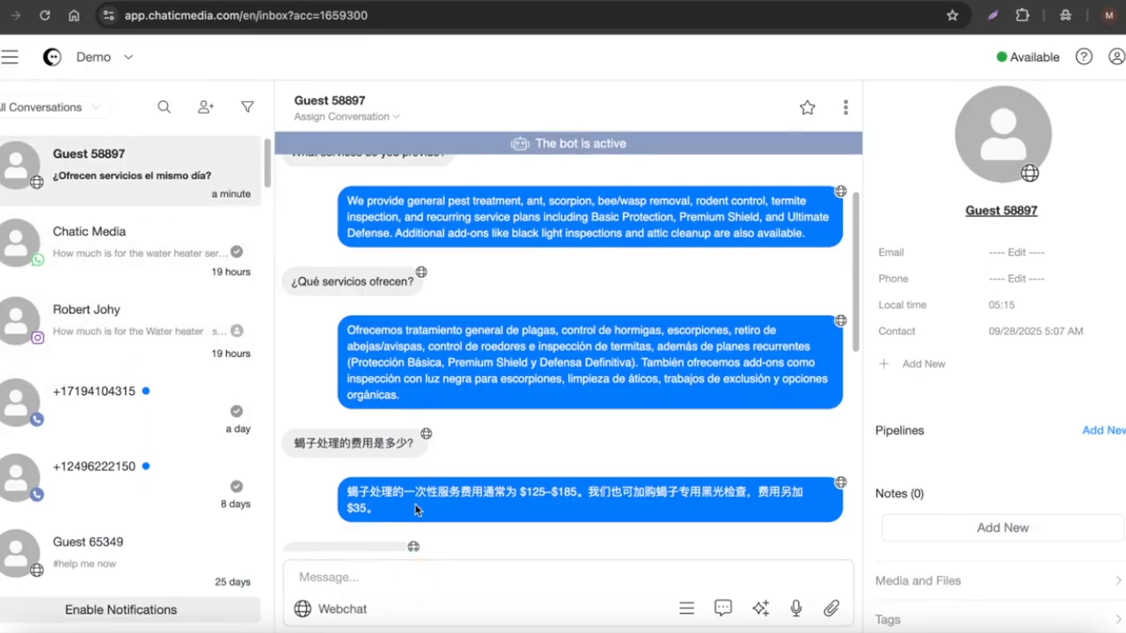
pyautogui.scroll(-6, 420, 492)
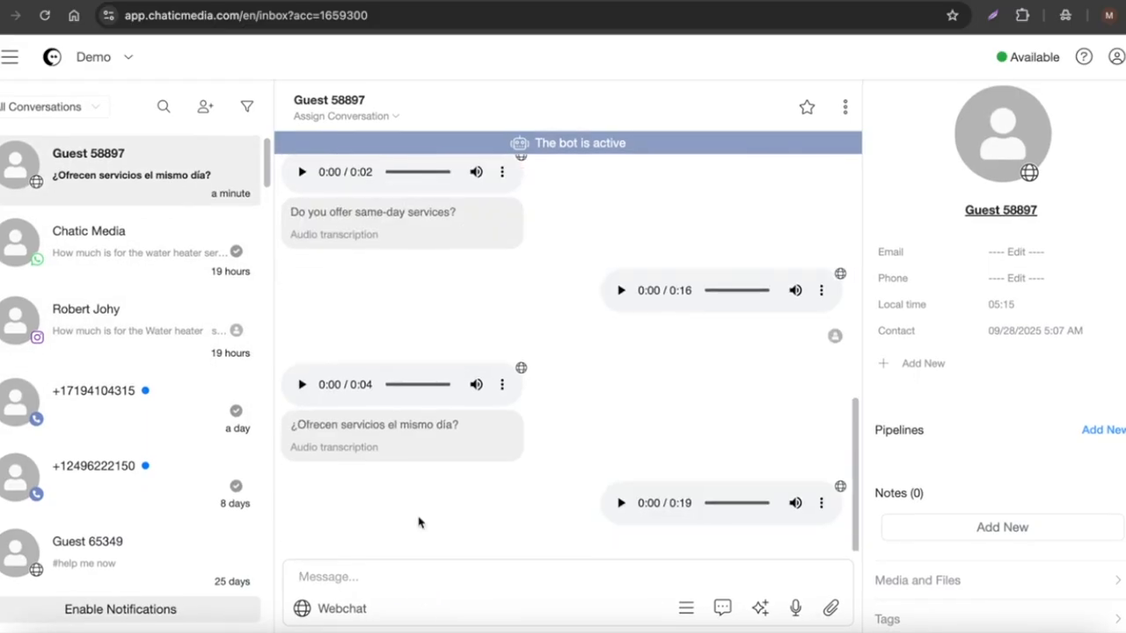
# Filter the conversation list to show only Bot conversations.
pyautogui.write('dfsdfdf')
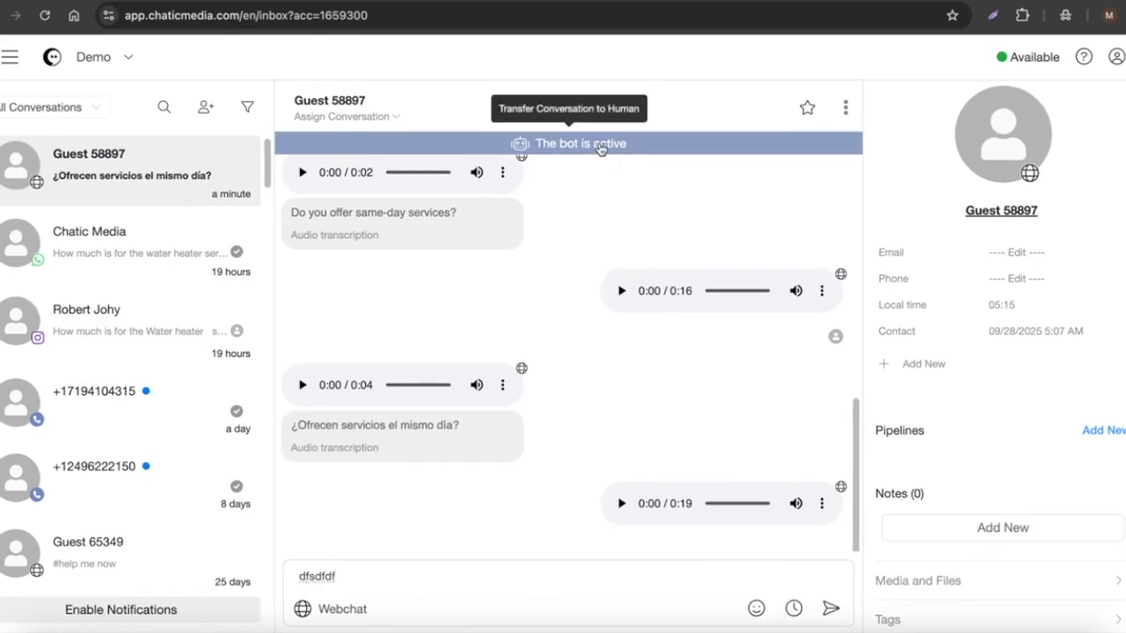
pyautogui.moveTo(365, 577); pyautogui.dragTo(271, 577)
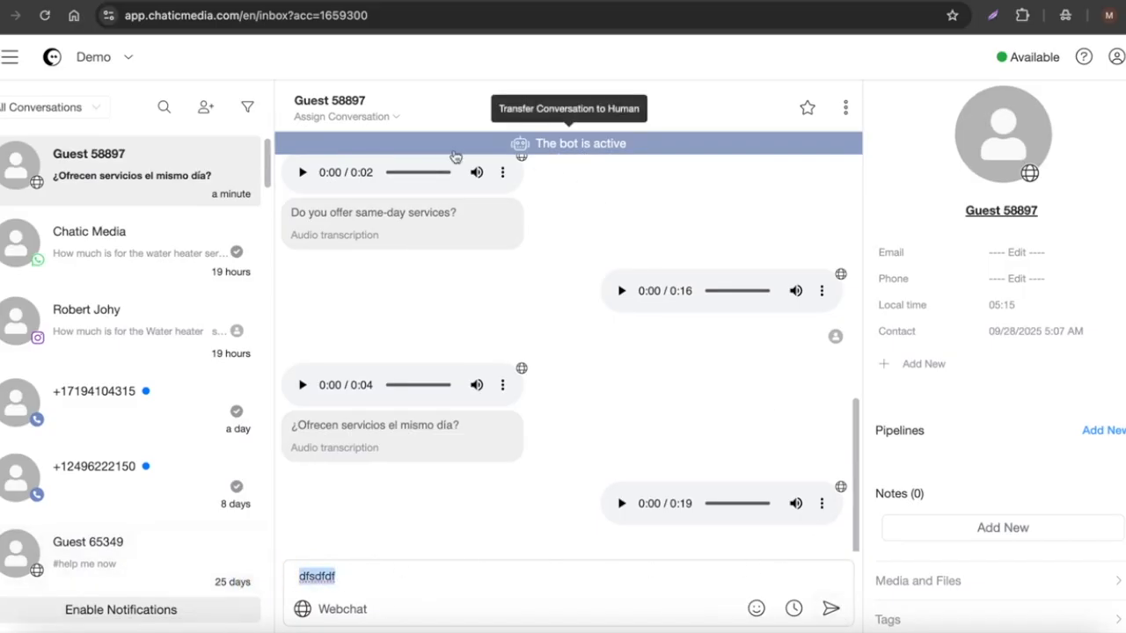
pyautogui.click(61, 111)
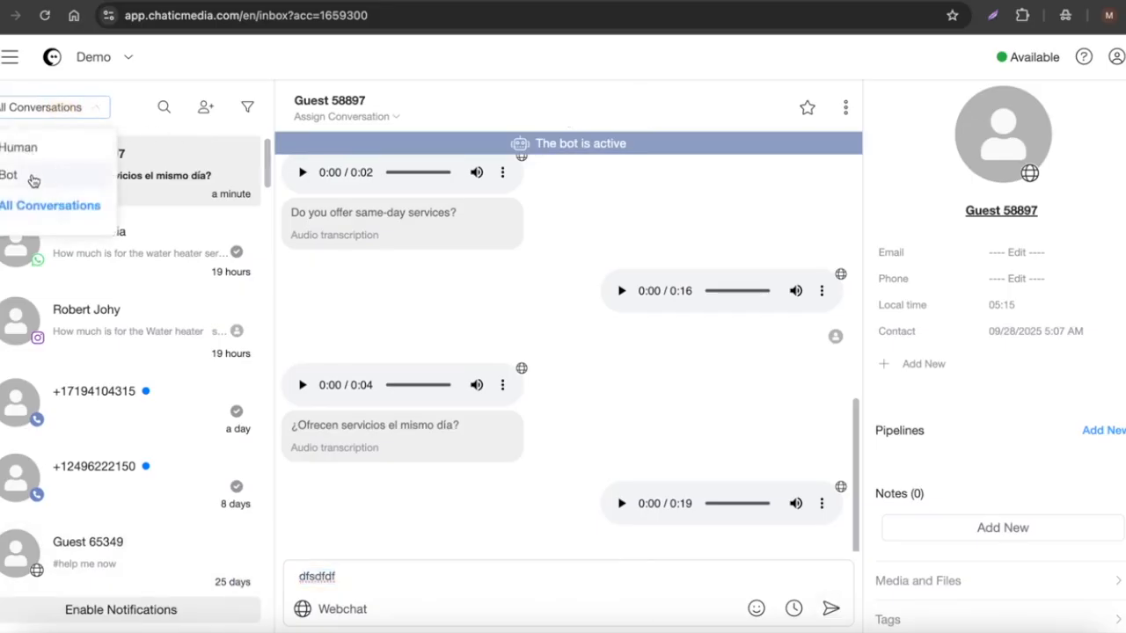
pyautogui.click(33, 179)
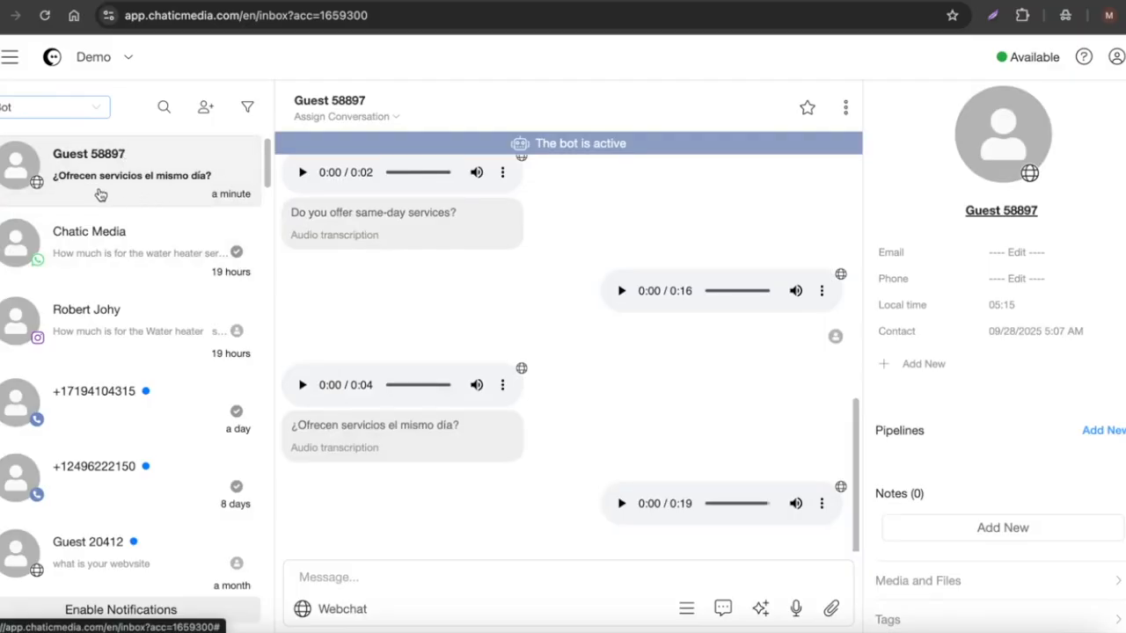
# Send the test message "dsfdsf" in the guest's conversation as a human agent, taking over from the bot.
pyautogui.click(404, 586)
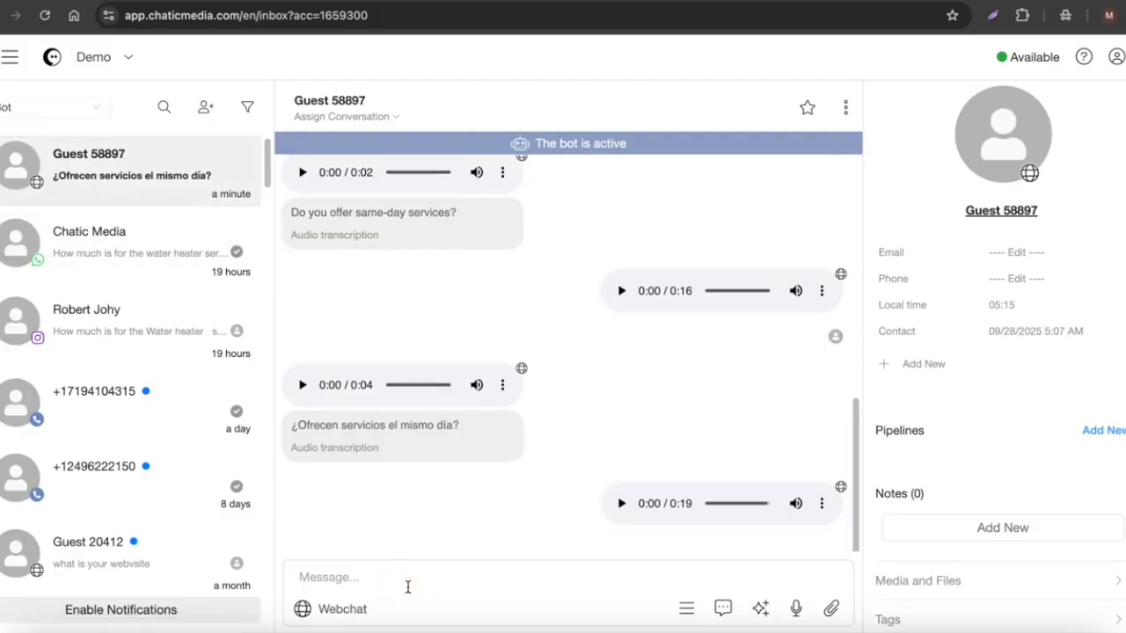
pyautogui.write('dsfdsf')
pyautogui.click(830, 608)
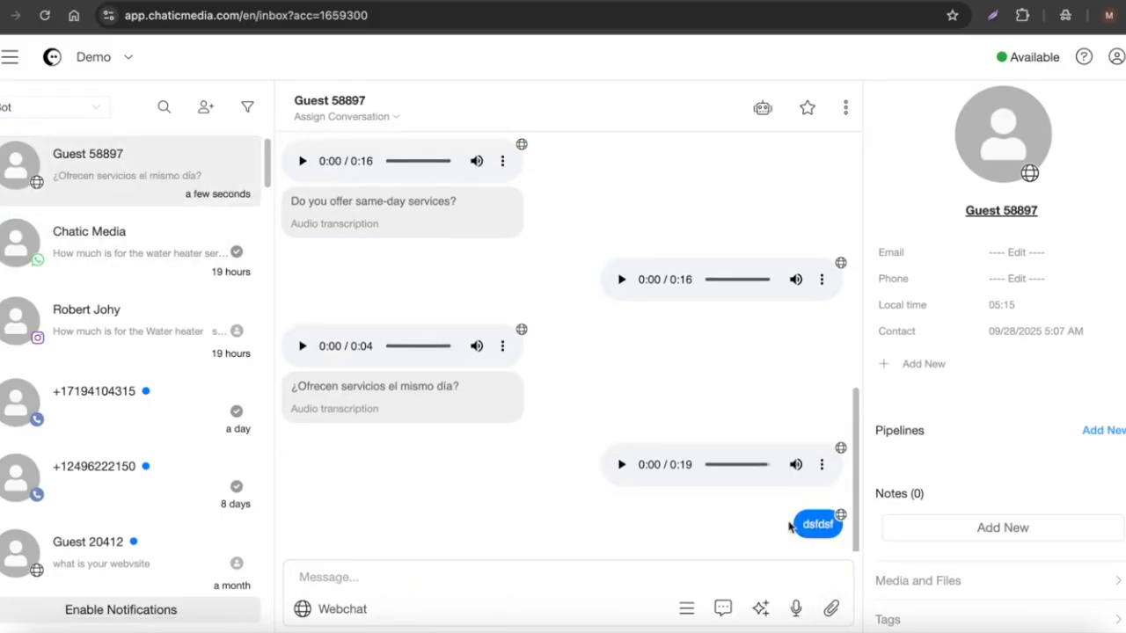
# Switch the conversation filter to show Human conversations.
pyautogui.click(40, 111)
pyautogui.click(28, 169)
pyautogui.click(35, 121)
pyautogui.click(31, 144)
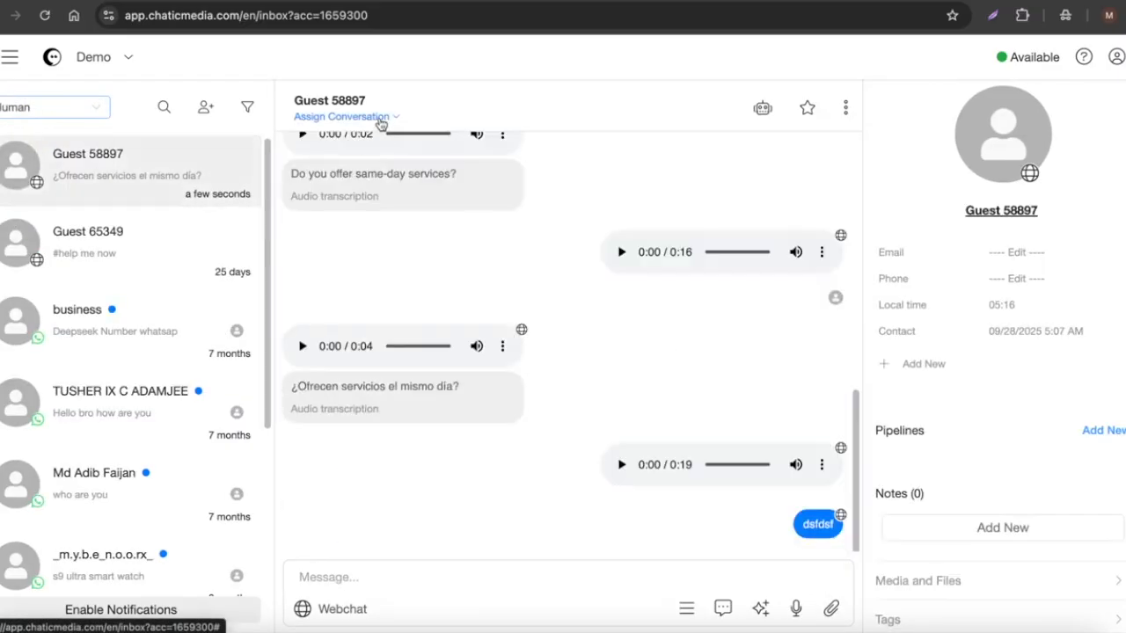
# Switch the filter back to Bot conversations and view the Chatic Media WhatsApp conversation.
pyautogui.click(44, 111)
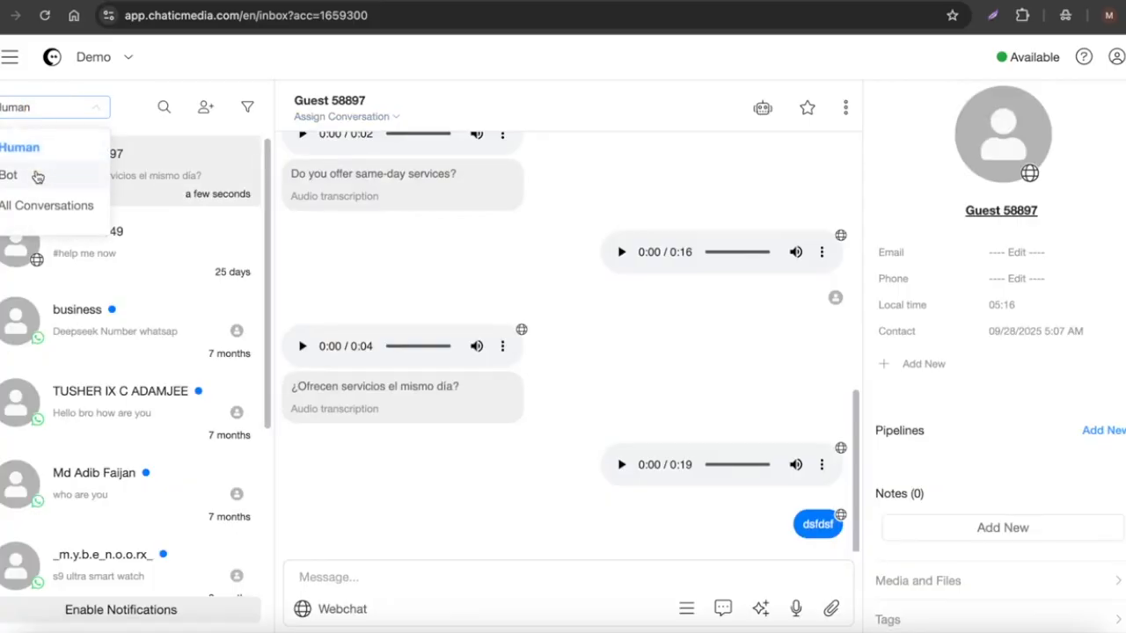
pyautogui.click(37, 177)
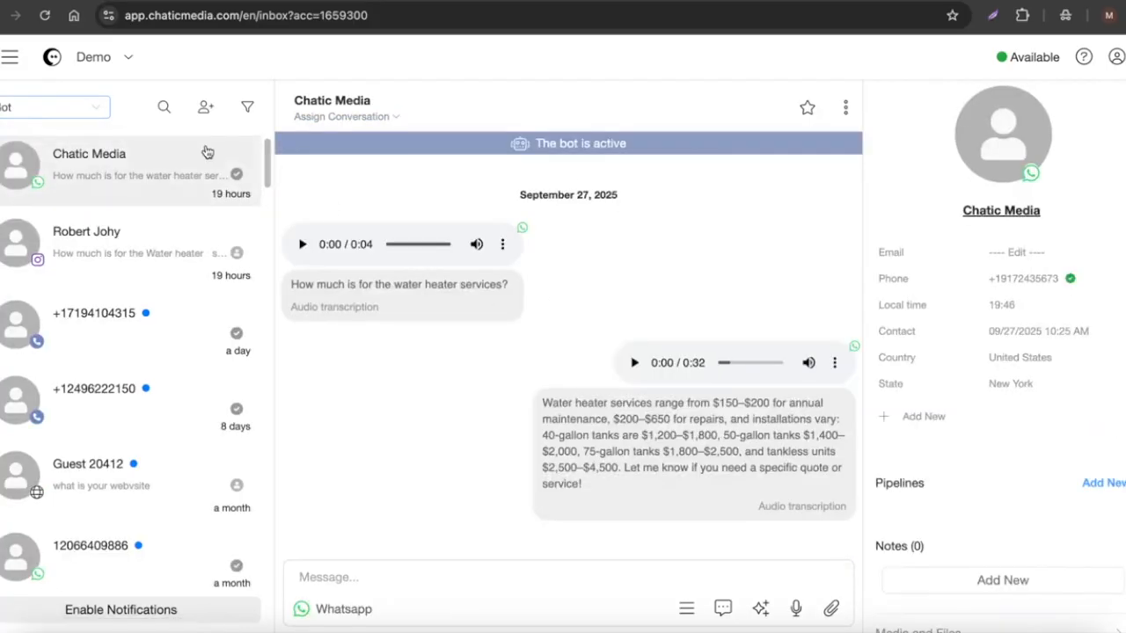
pyautogui.click(75, 116)
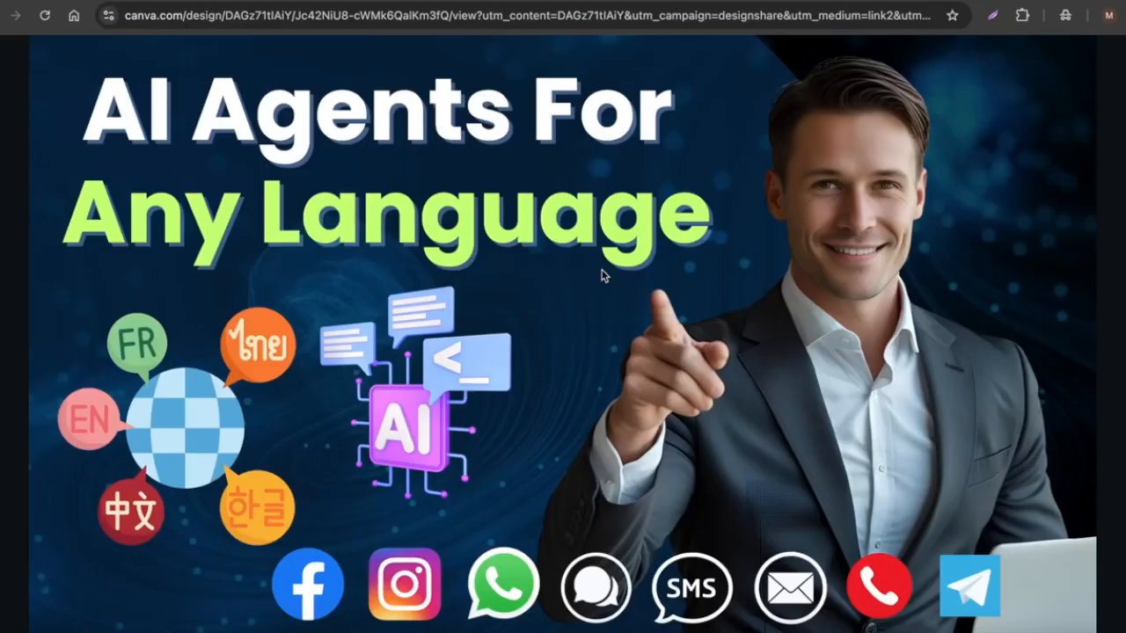